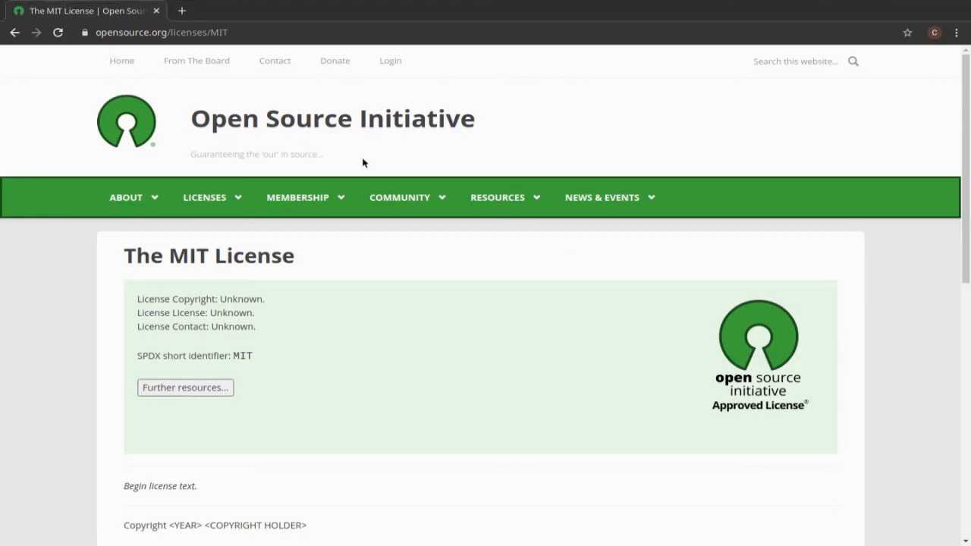
# Examine the MIT License text on opensource.org, highlighting the permission, notice and warranty paragraphs below the copyright line.
pyautogui.scroll(-2, 410, 361)
pyautogui.scroll(-2, 413, 370)
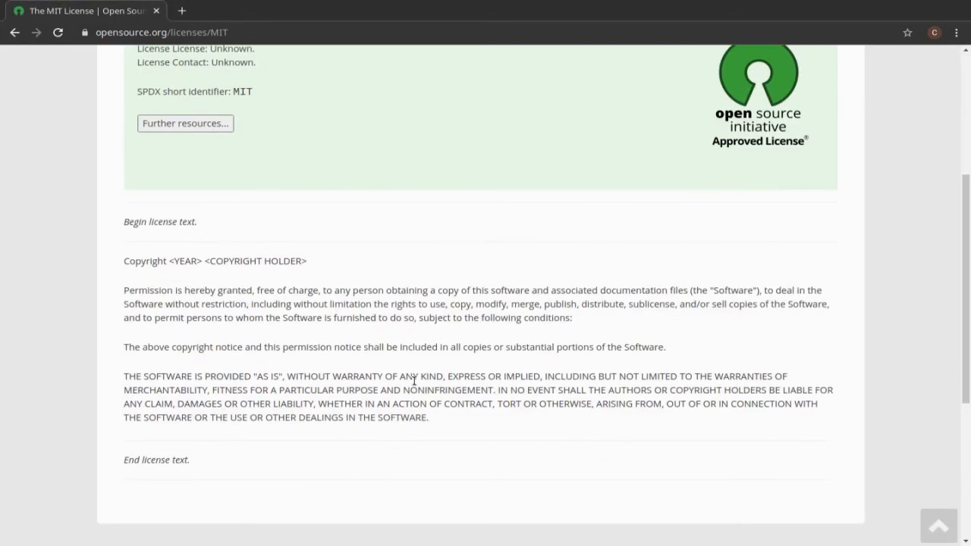
pyautogui.scroll(-1, 414, 380)
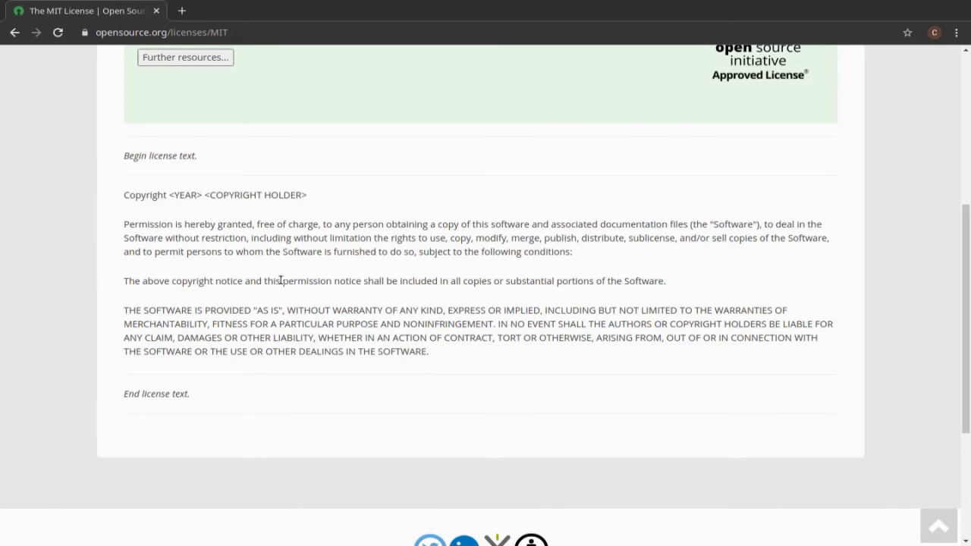
pyautogui.scroll(3, 279, 282)
pyautogui.scroll(3, 276, 292)
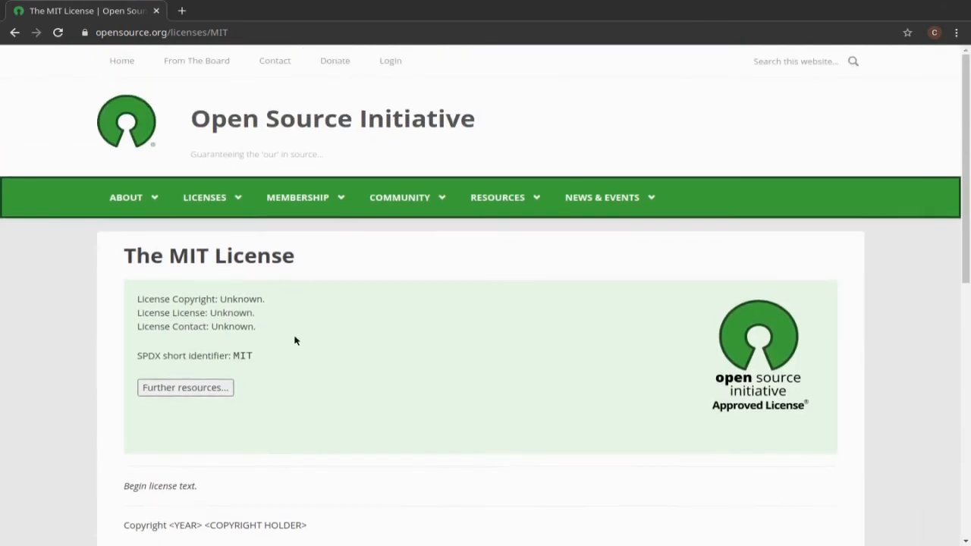
pyautogui.scroll(-3, 296, 323)
pyautogui.scroll(-3, 292, 391)
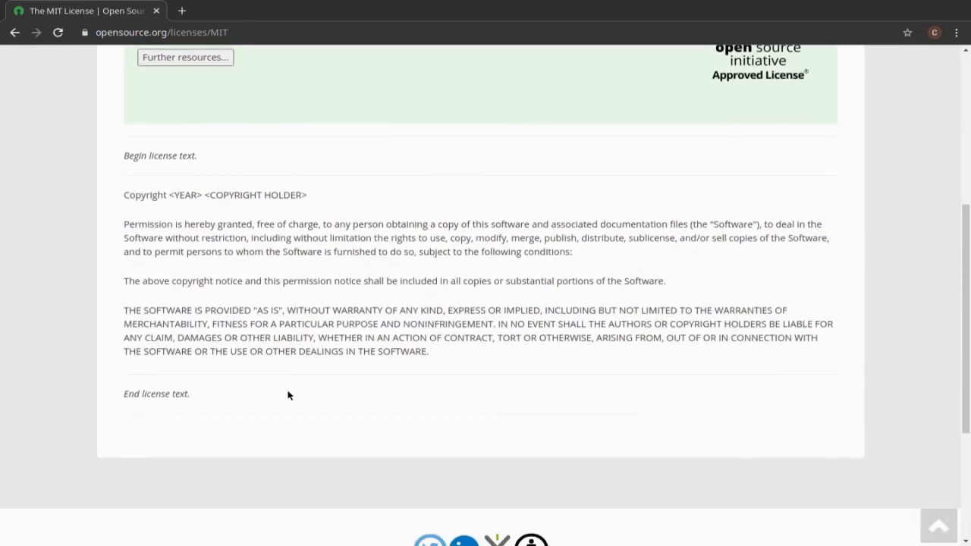
pyautogui.scroll(-2, 275, 363)
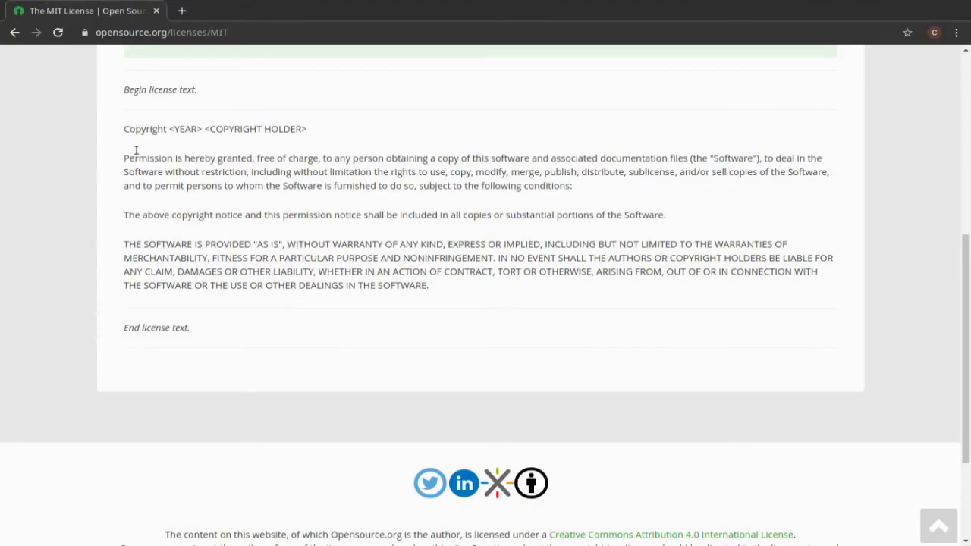
pyautogui.moveTo(124, 158); pyautogui.dragTo(351, 301)
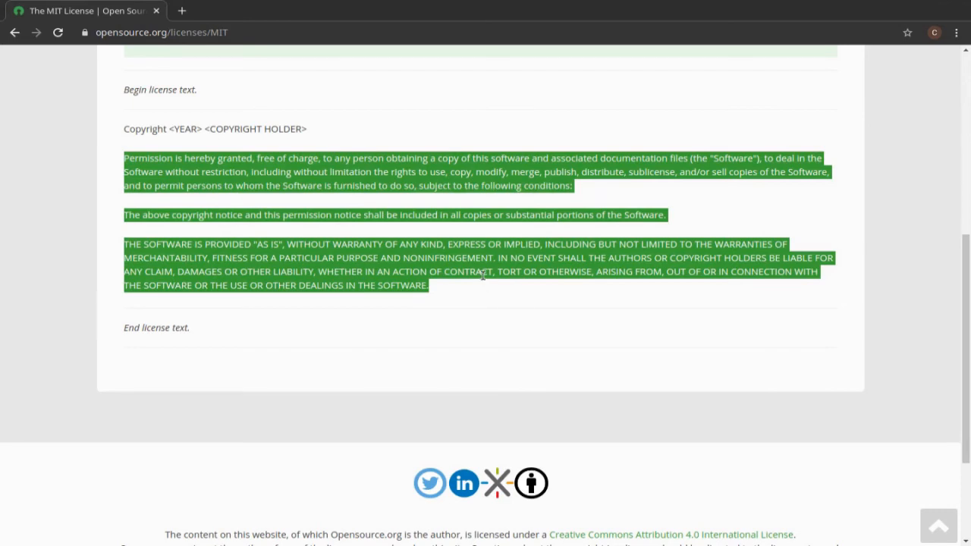
pyautogui.click(550, 298)
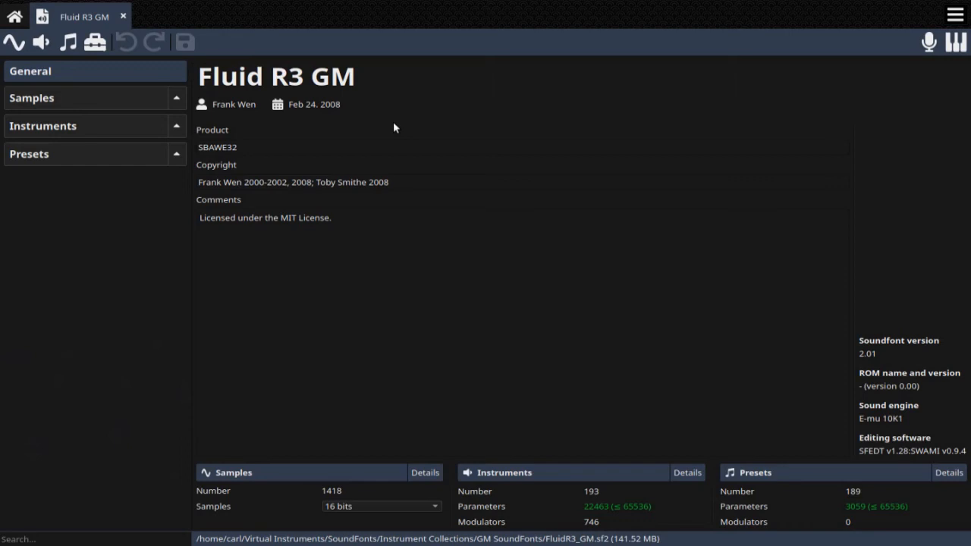
# In Polyphone, expand the presets of the Fluid R3 GM soundfont and view the parameters of 000:019 Church Organ.
pyautogui.click(174, 154)
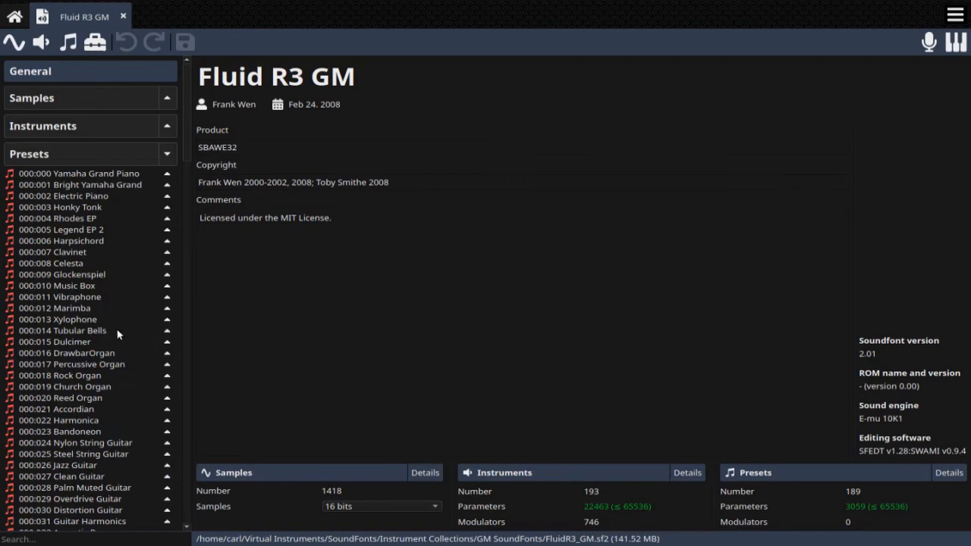
pyautogui.scroll(-1, 118, 345)
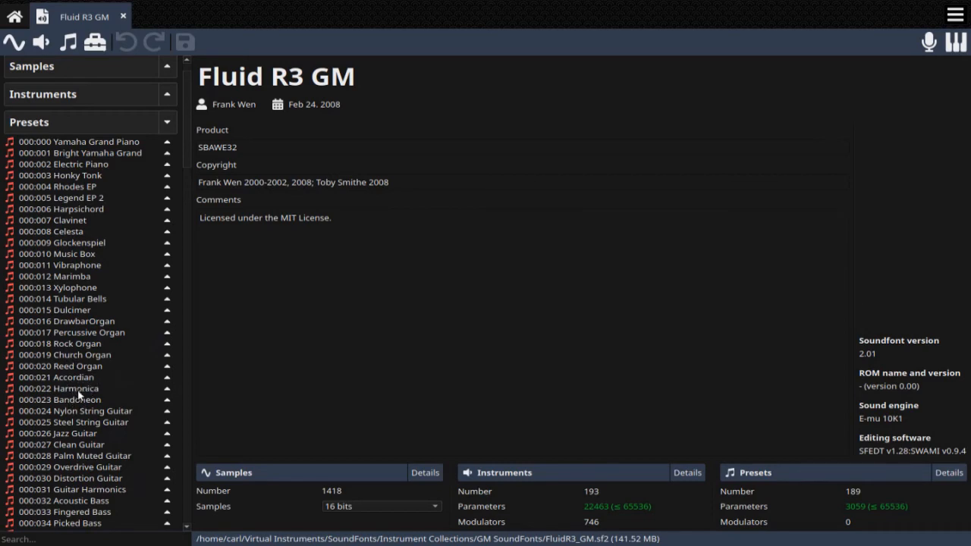
pyautogui.click(85, 356)
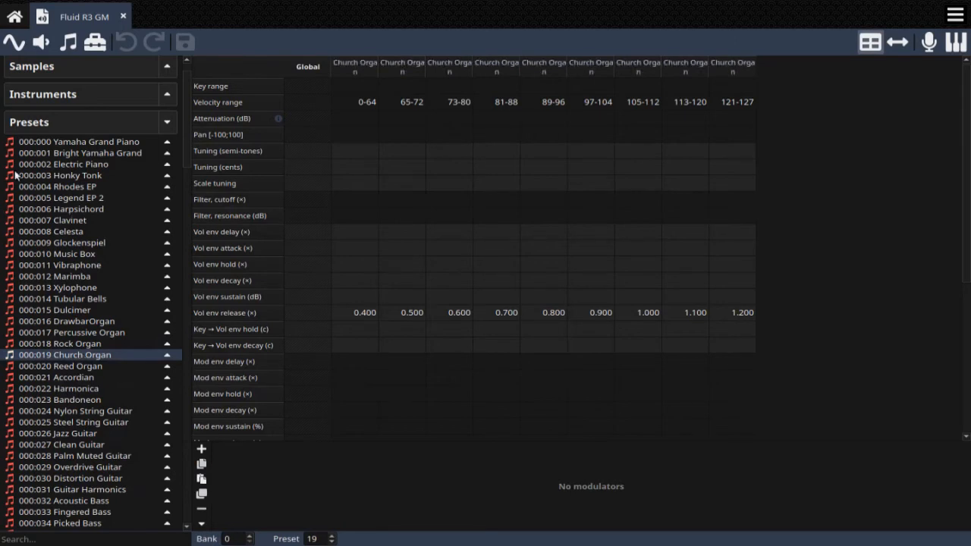
# Find the 008:019 Church Organ 2 preset in bank 8 and view its parameters.
pyautogui.scroll(-2, 125, 407)
pyautogui.scroll(-14, 109, 417)
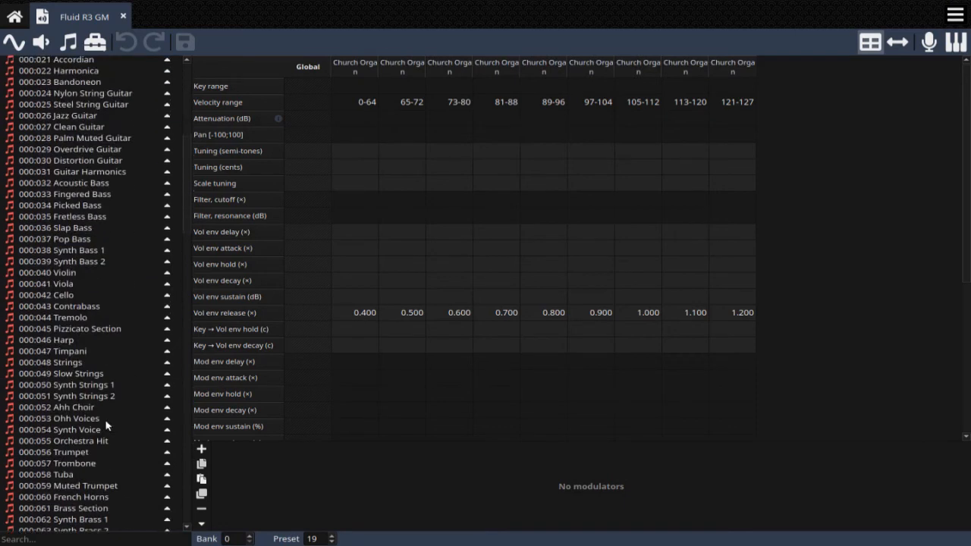
pyautogui.scroll(-13, 107, 429)
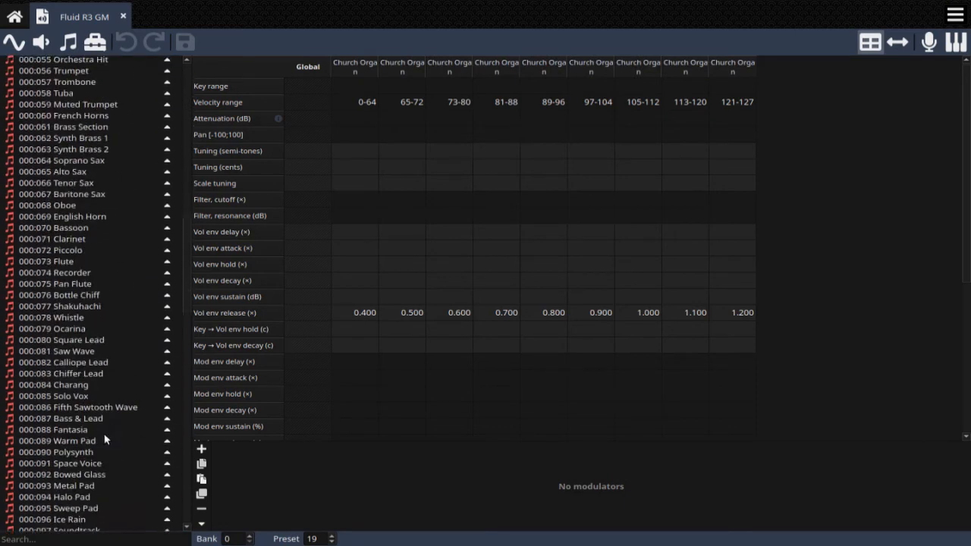
pyautogui.scroll(-9, 105, 439)
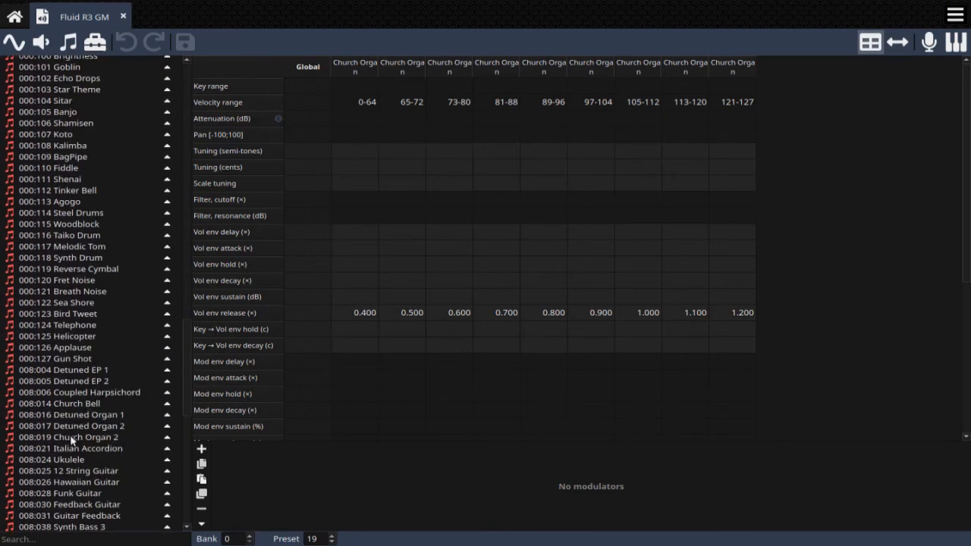
pyautogui.click(88, 438)
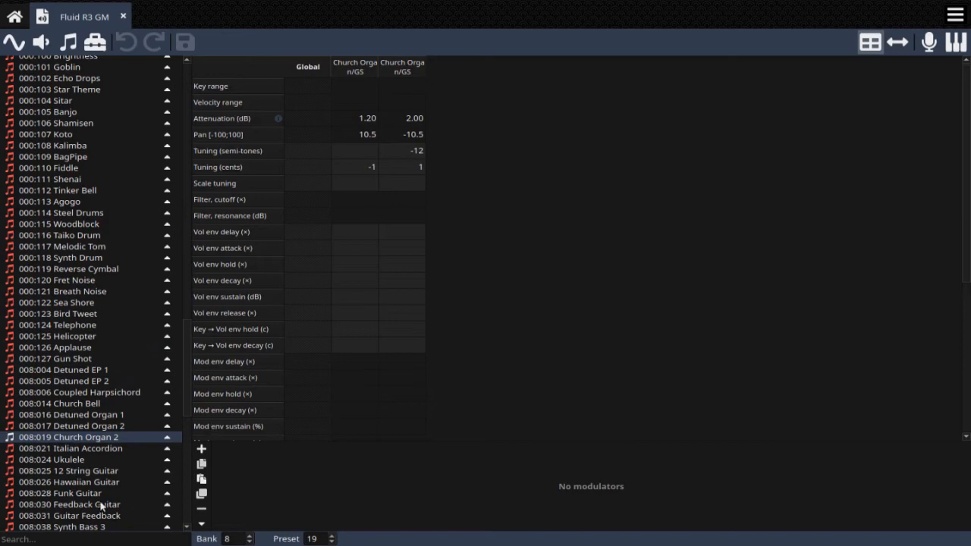
# Return to the bank 0 organs and view the parameters of 000:018 Rock Organ and 000:020 Reed Organ.
pyautogui.scroll(5, 101, 451)
pyautogui.scroll(20, 100, 451)
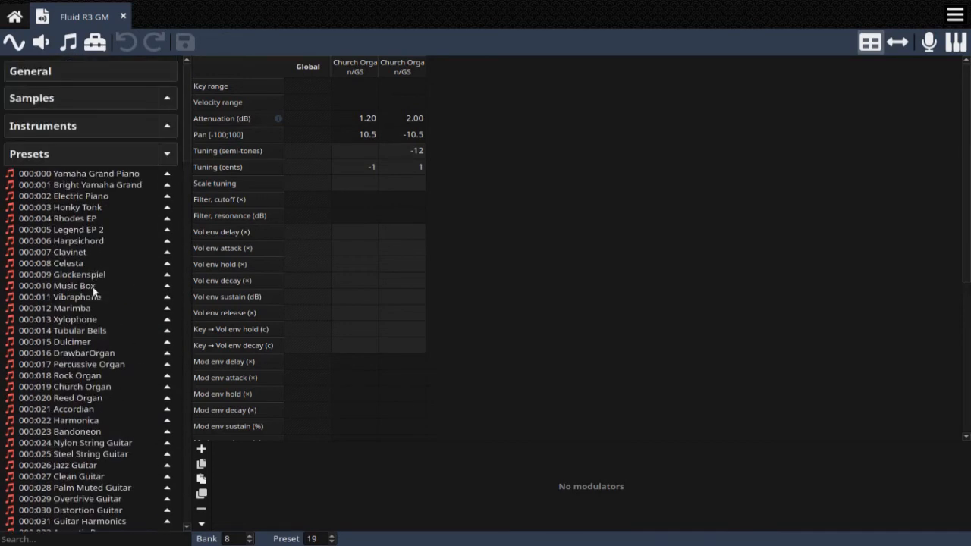
pyautogui.click(73, 374)
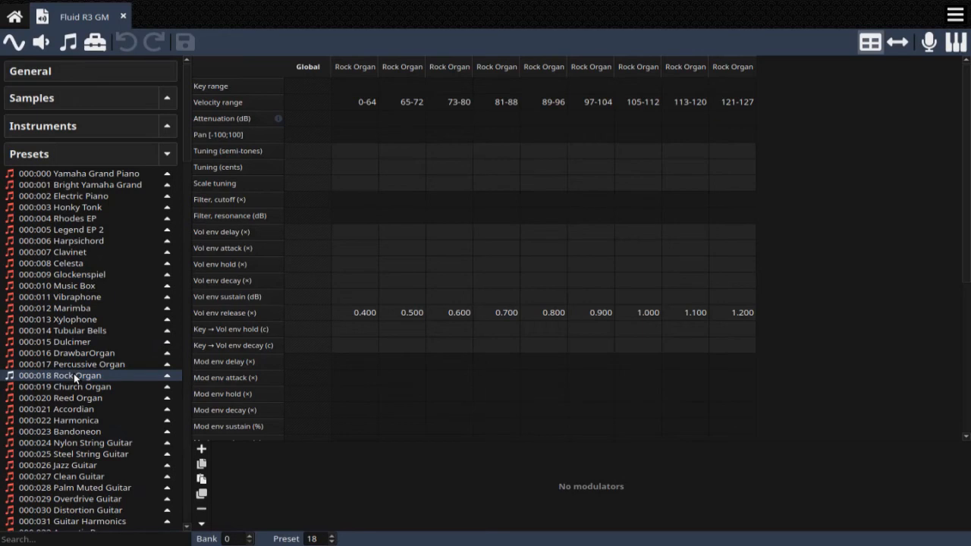
pyautogui.click(79, 397)
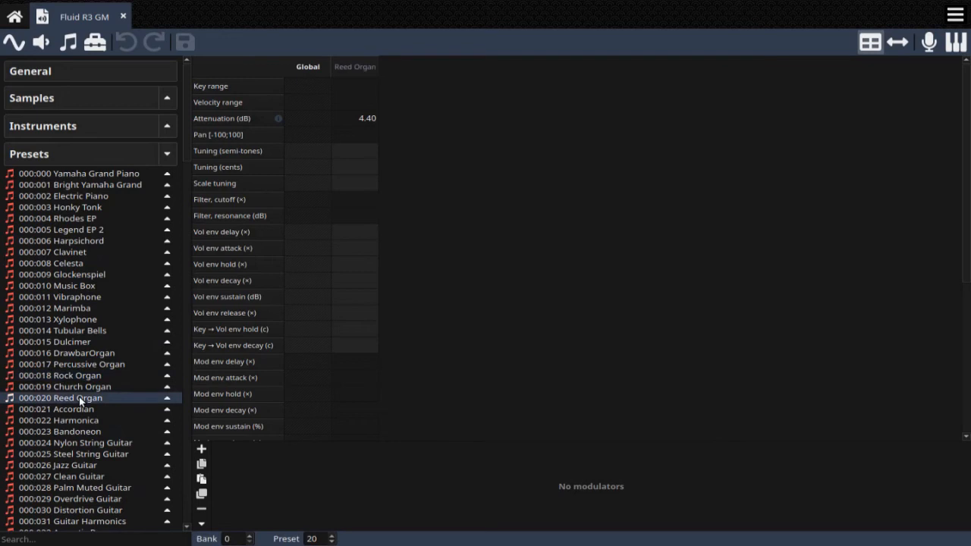
# Inspect the instrument used by the Reed Organ preset and view the 000:021 Accordian preset's parameters.
pyautogui.click(162, 399)
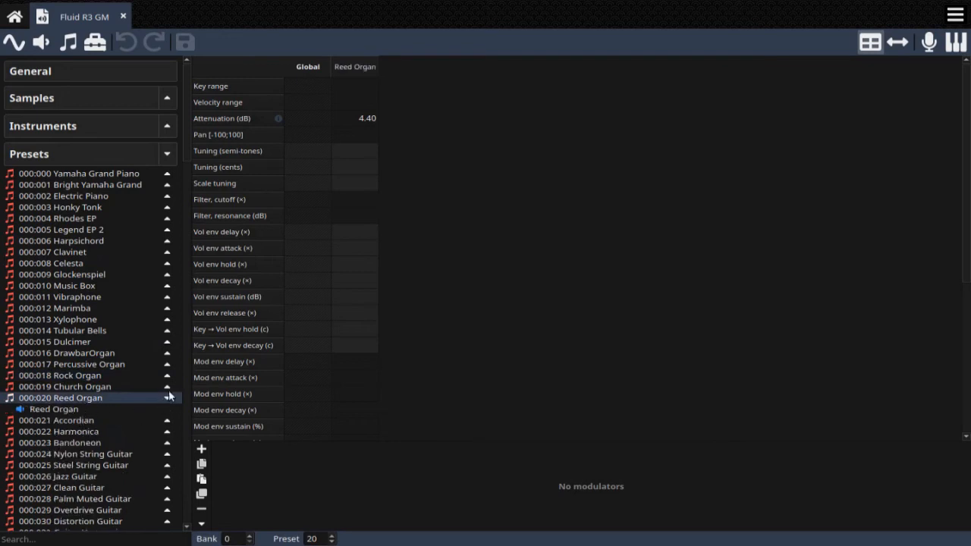
pyautogui.click(167, 398)
pyautogui.click(164, 399)
pyautogui.click(100, 420)
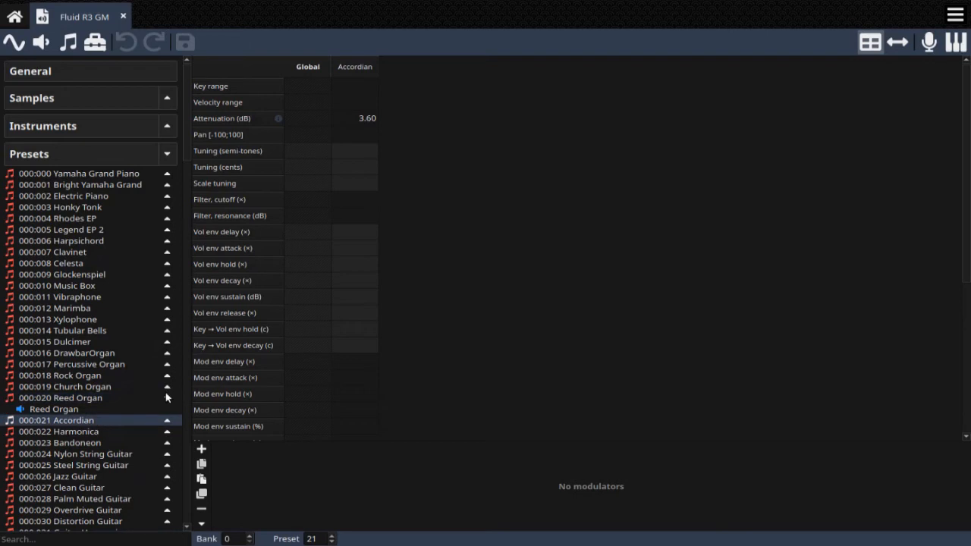
pyautogui.click(166, 396)
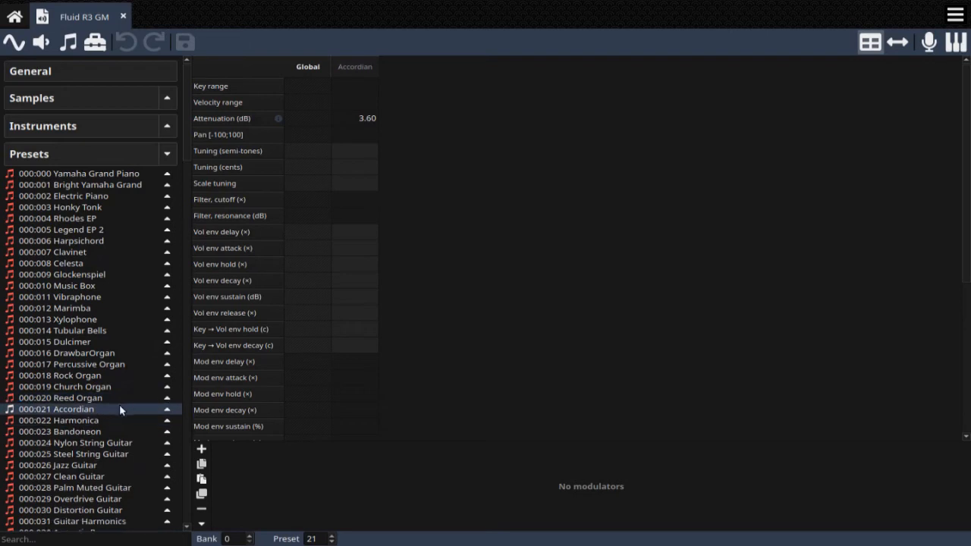
# Inspect the instruments that make up the 000:023 Bandoneon preset and view its parameters, leaving its instrument list collapsed.
pyautogui.click(167, 432)
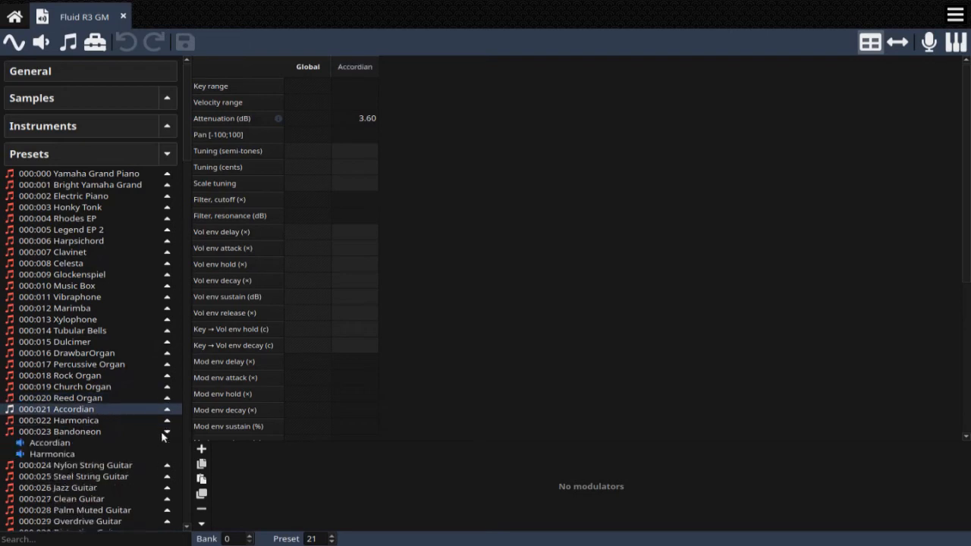
pyautogui.click(90, 434)
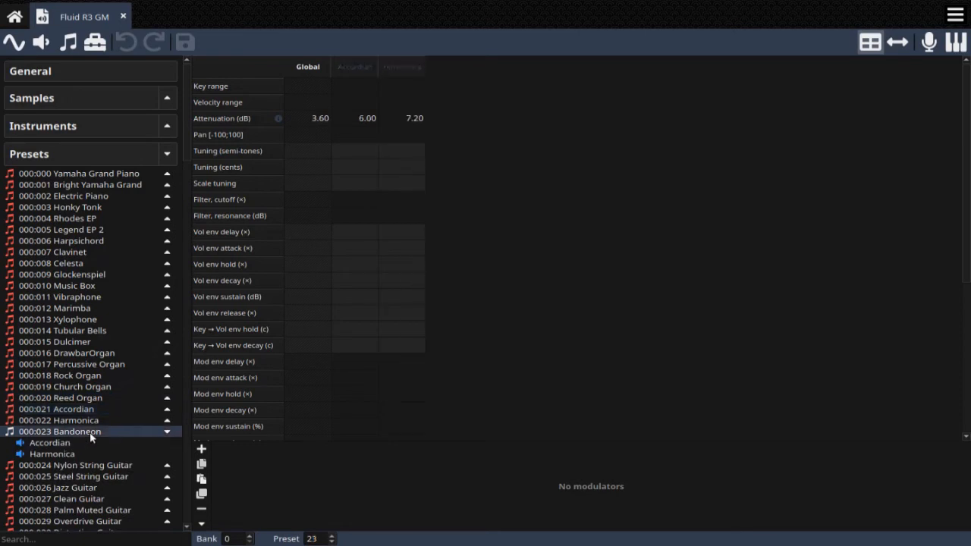
pyautogui.click(163, 432)
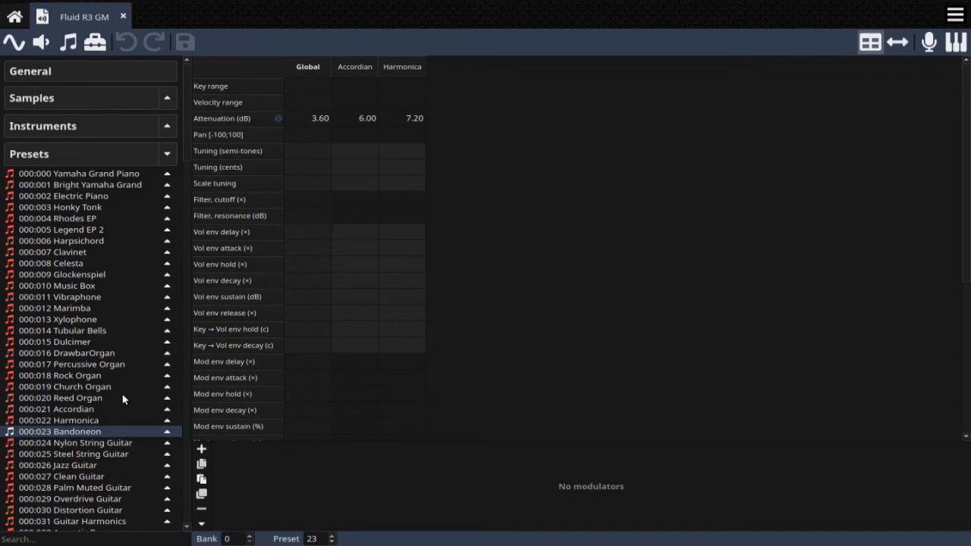
# Browse the bank 0 presets down to the saxophones and view the parameters of 000:065 Alto Sax and 000:066 Tenor Sax.
pyautogui.scroll(-8, 106, 389)
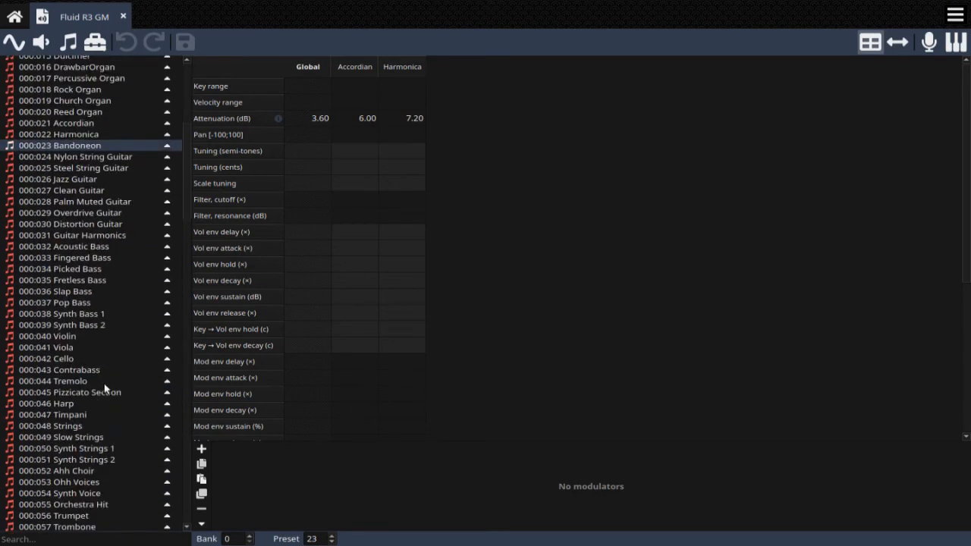
pyautogui.scroll(8, 102, 386)
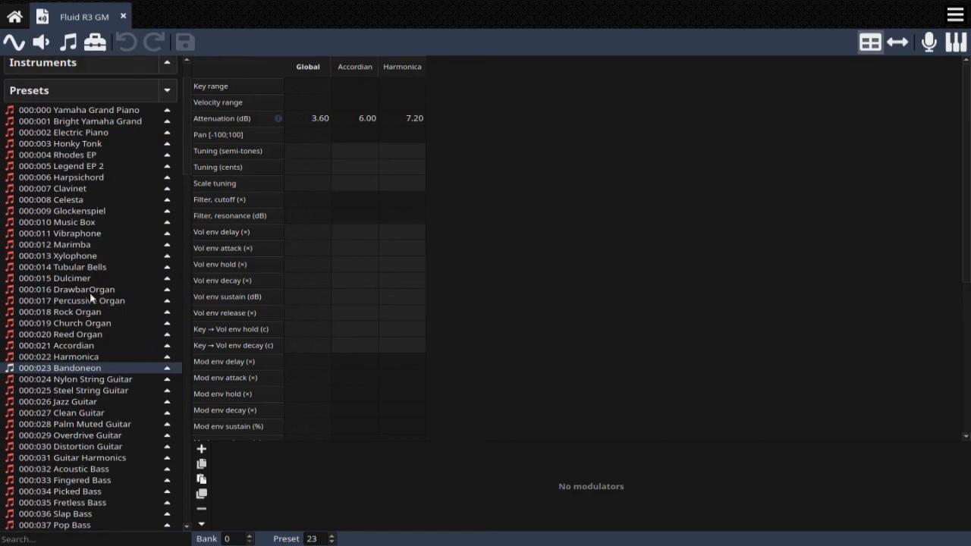
pyautogui.scroll(-5, 88, 353)
pyautogui.scroll(-7, 88, 363)
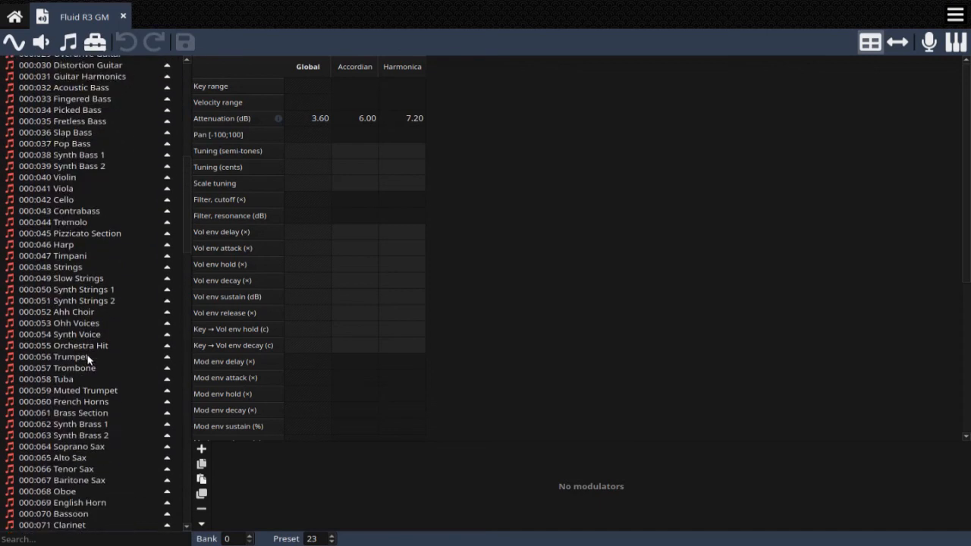
pyautogui.scroll(-1, 88, 361)
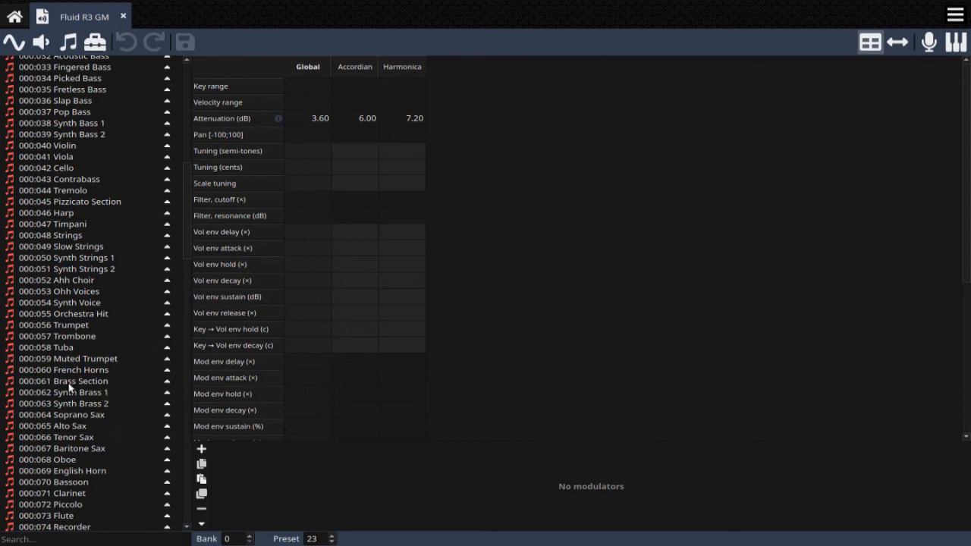
pyautogui.click(67, 426)
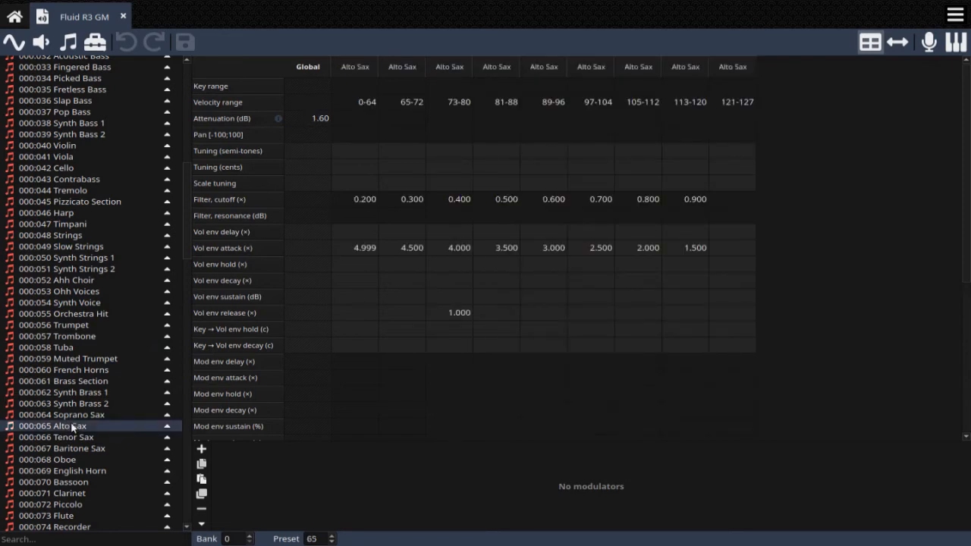
pyautogui.click(70, 438)
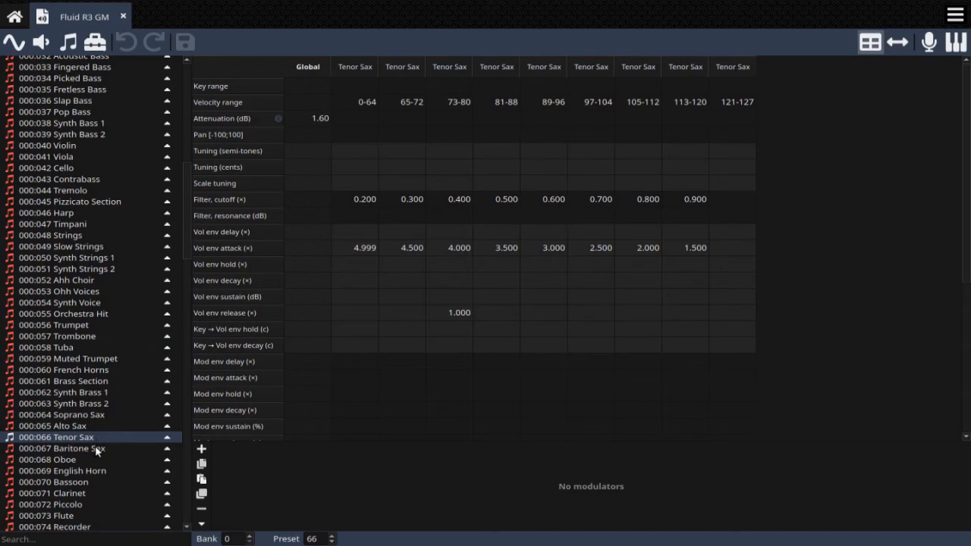
# View the 000:067 Baritone Sax preset's parameters and check the instruments it contains.
pyautogui.click(96, 449)
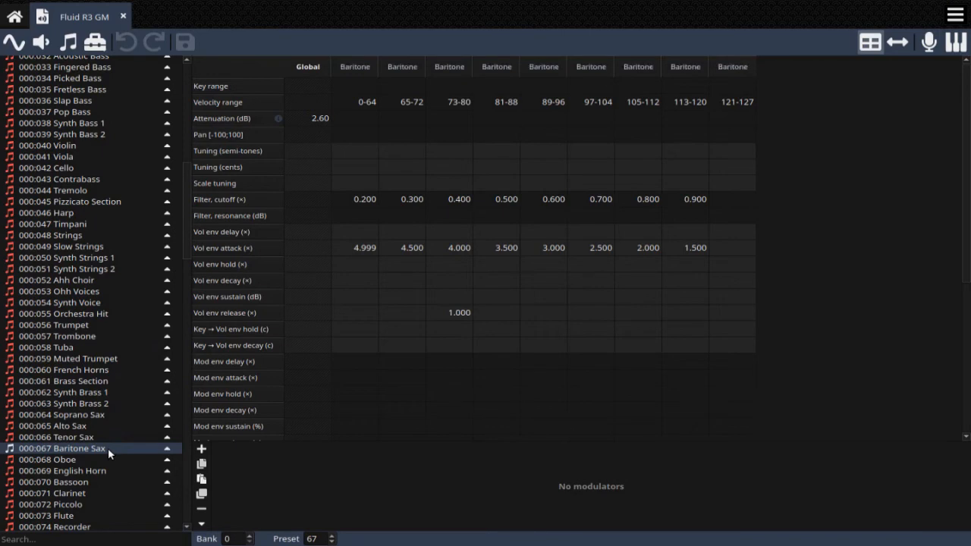
pyautogui.click(167, 449)
pyautogui.click(164, 448)
# View the parameters of the 000:068 Oboe and 000:070 Bassoon presets.
pyautogui.scroll(-1, 137, 452)
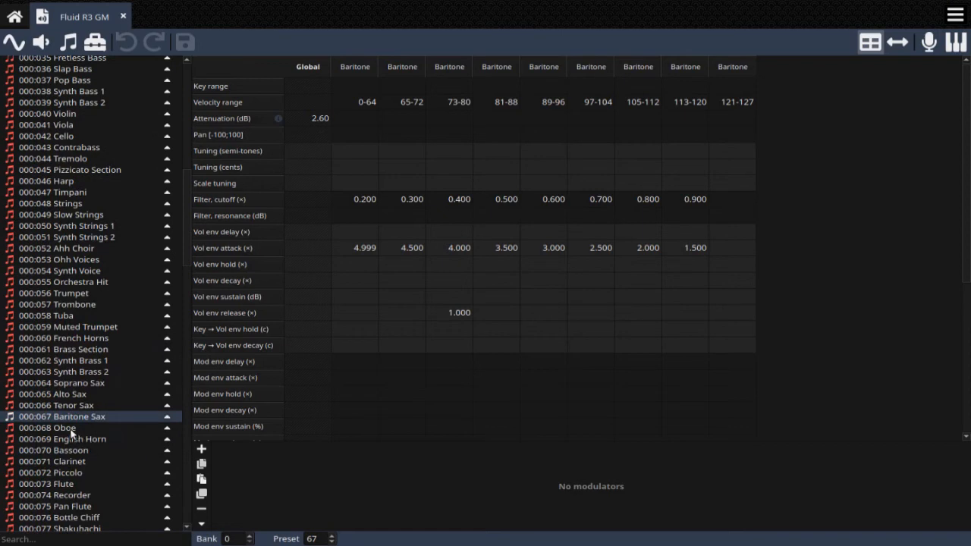
pyautogui.click(73, 430)
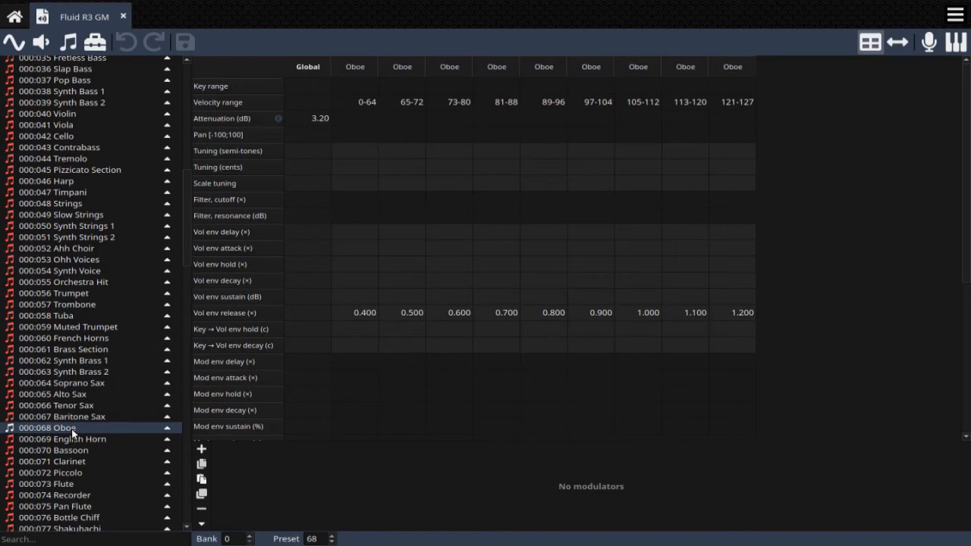
pyautogui.click(72, 450)
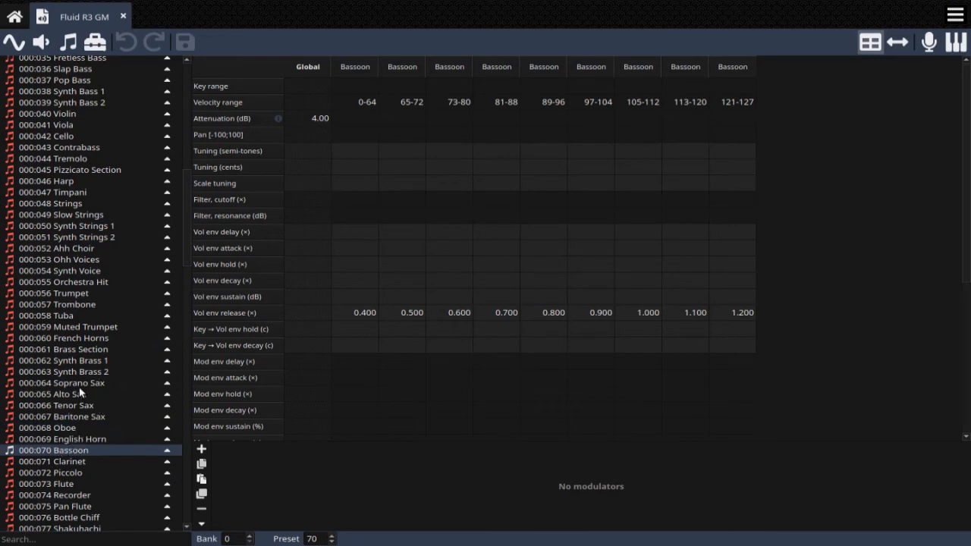
pyautogui.scroll(-6, 98, 430)
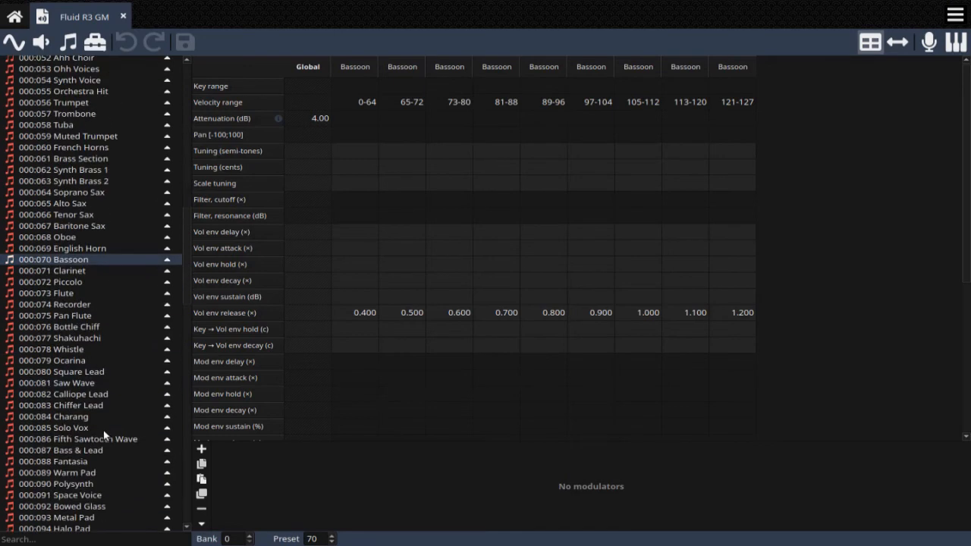
pyautogui.scroll(-2, 104, 430)
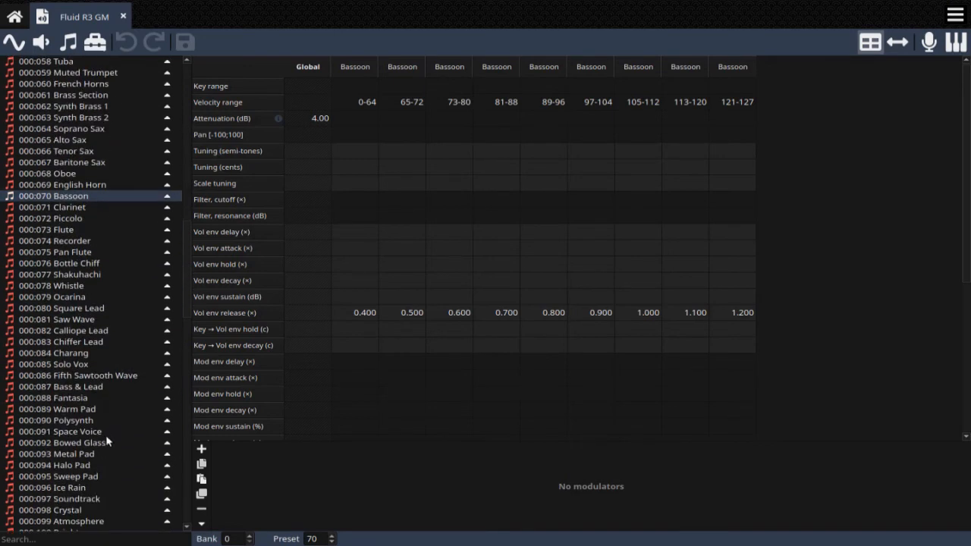
pyautogui.scroll(18, 111, 432)
pyautogui.scroll(5, 110, 432)
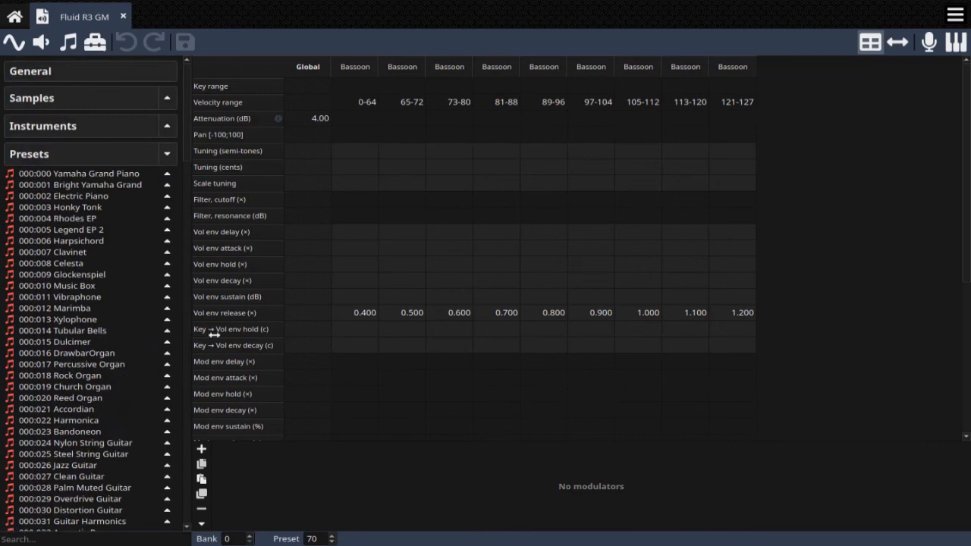
# Start a soundfont export of Fluid R3 GM and deselect all of its presets.
pyautogui.click(960, 18)
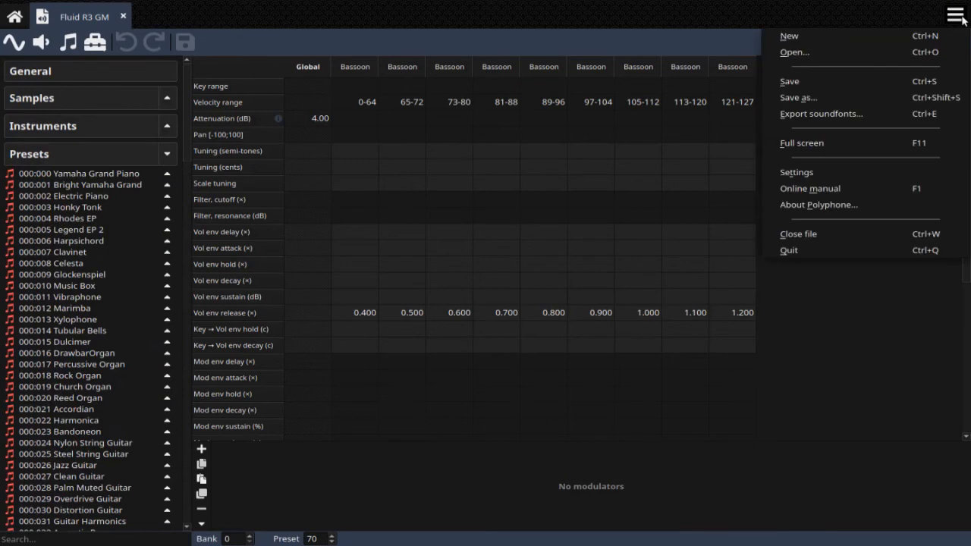
pyautogui.click(850, 115)
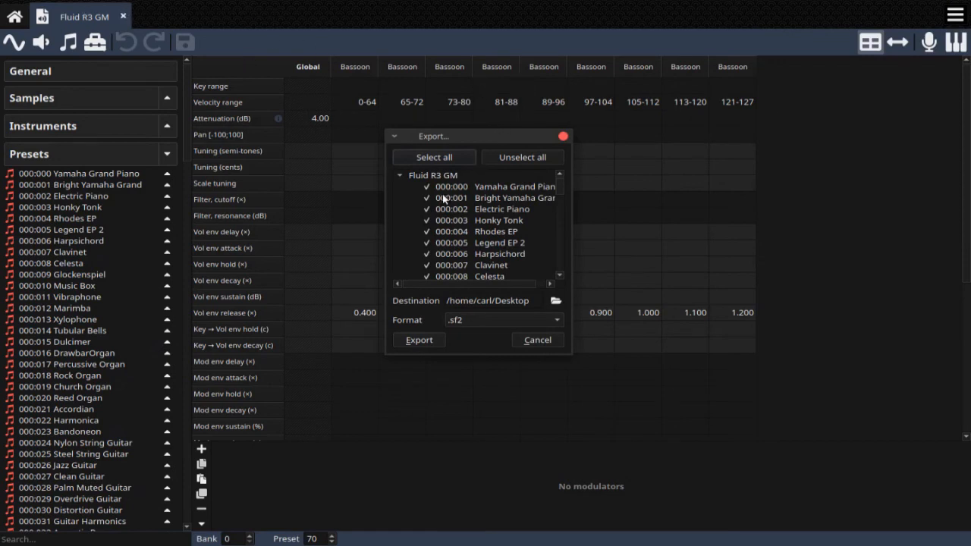
pyautogui.scroll(-12, 442, 199)
pyautogui.scroll(7, 452, 214)
pyautogui.scroll(1, 450, 217)
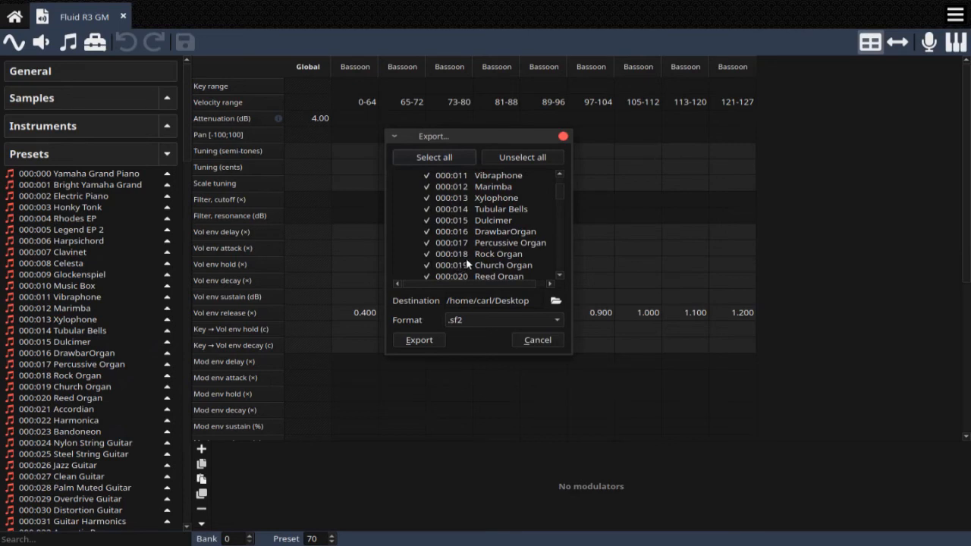
pyautogui.scroll(4, 460, 245)
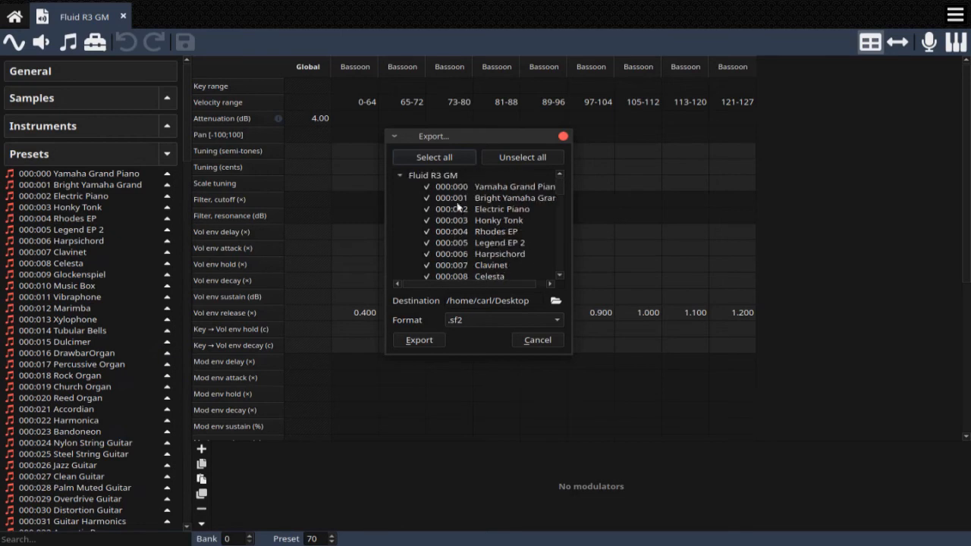
pyautogui.click(516, 159)
pyautogui.scroll(-1, 504, 245)
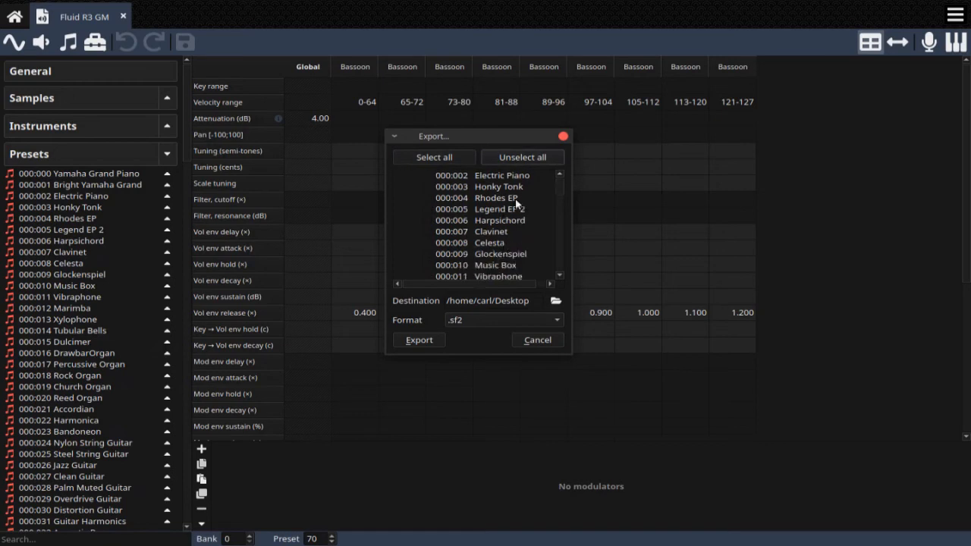
pyautogui.scroll(1, 497, 214)
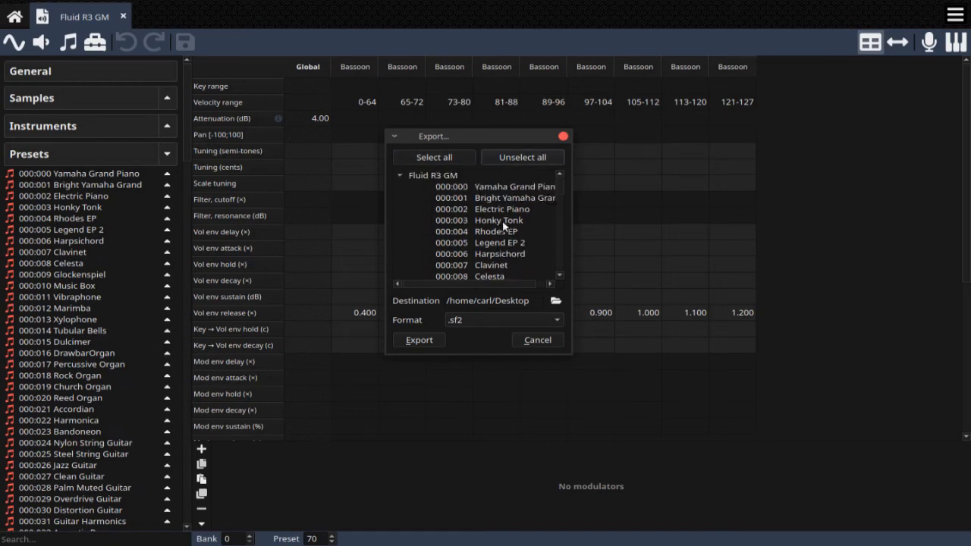
# Include presets 000:018 Rock Organ, 000:019 Church Organ, 000:020 Reed Organ and 000:023 Bandoneon in the export.
pyautogui.scroll(-4, 504, 234)
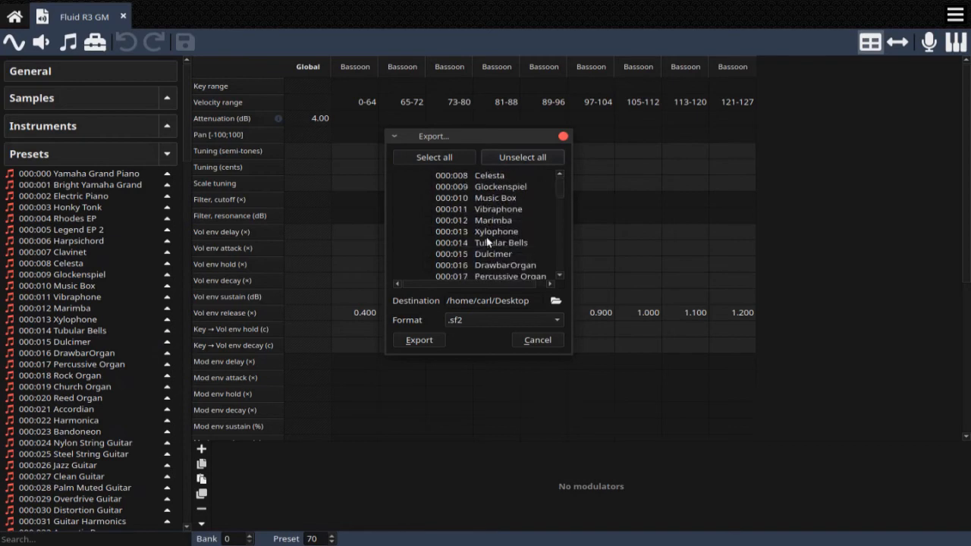
pyautogui.click(429, 255)
pyautogui.scroll(-1, 515, 248)
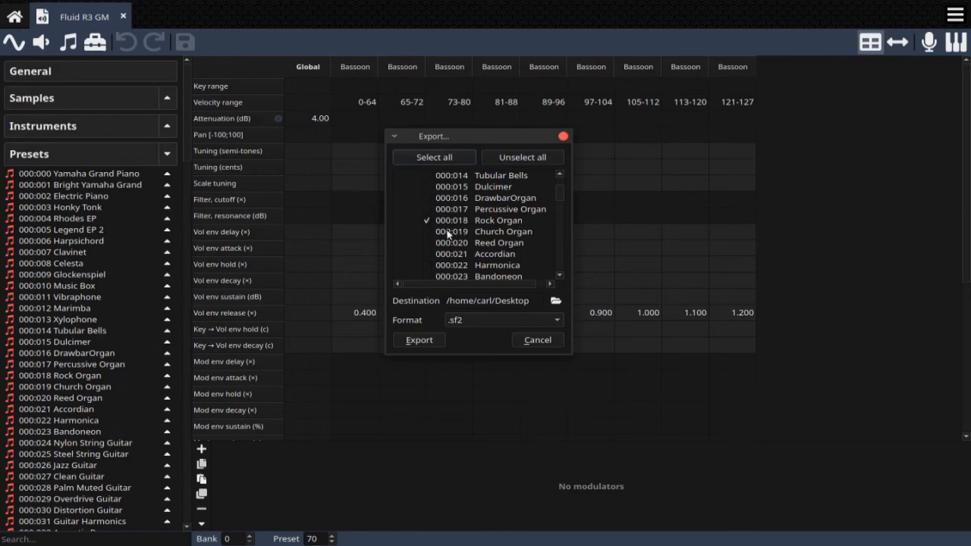
pyautogui.click(427, 233)
pyautogui.click(427, 244)
pyautogui.scroll(-1, 453, 257)
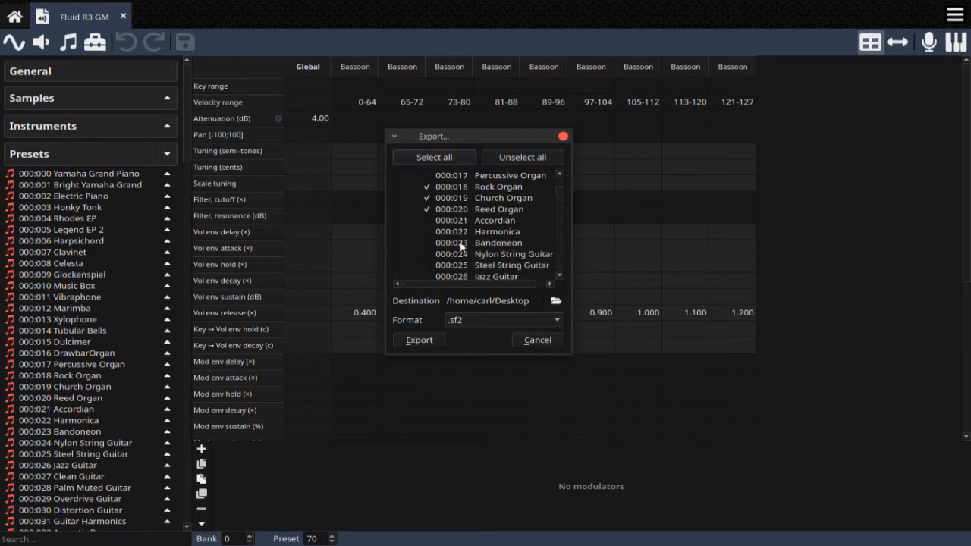
pyautogui.click(427, 241)
pyautogui.scroll(-2, 497, 273)
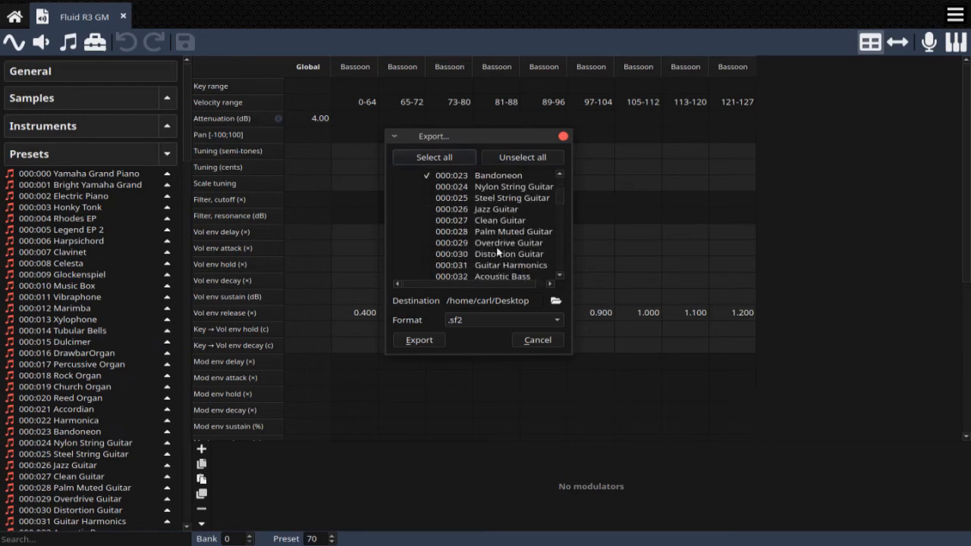
# Include presets 000:067 Baritone Sax, 000:068 Oboe, 000:071 Clarinet and 000:074 Recorder in the export.
pyautogui.scroll(-1, 495, 265)
pyautogui.scroll(-2, 500, 230)
pyautogui.scroll(-1, 501, 233)
pyautogui.scroll(-1, 502, 233)
pyautogui.scroll(-2, 502, 234)
pyautogui.scroll(-5, 501, 234)
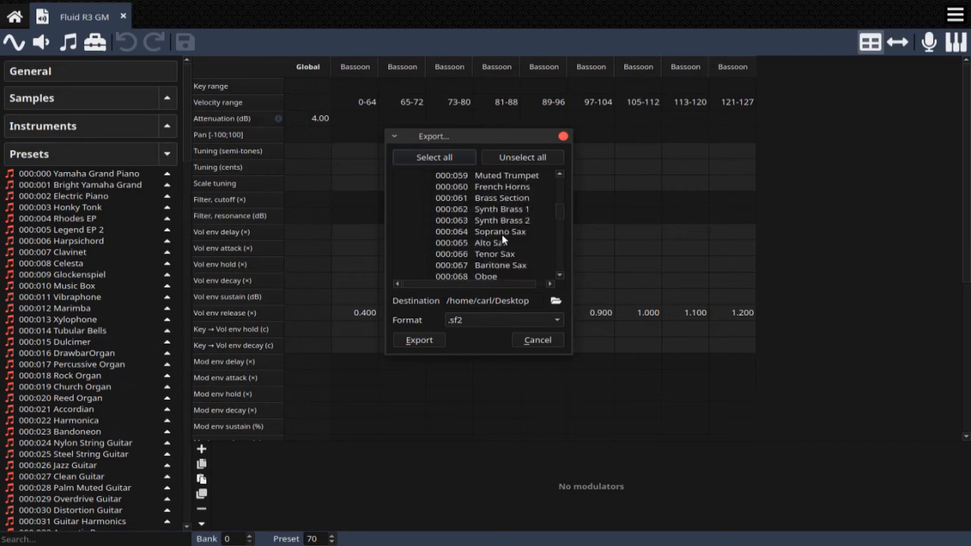
pyautogui.click(444, 265)
pyautogui.scroll(-1, 446, 262)
pyautogui.click(427, 242)
pyautogui.scroll(-1, 455, 240)
pyautogui.click(427, 243)
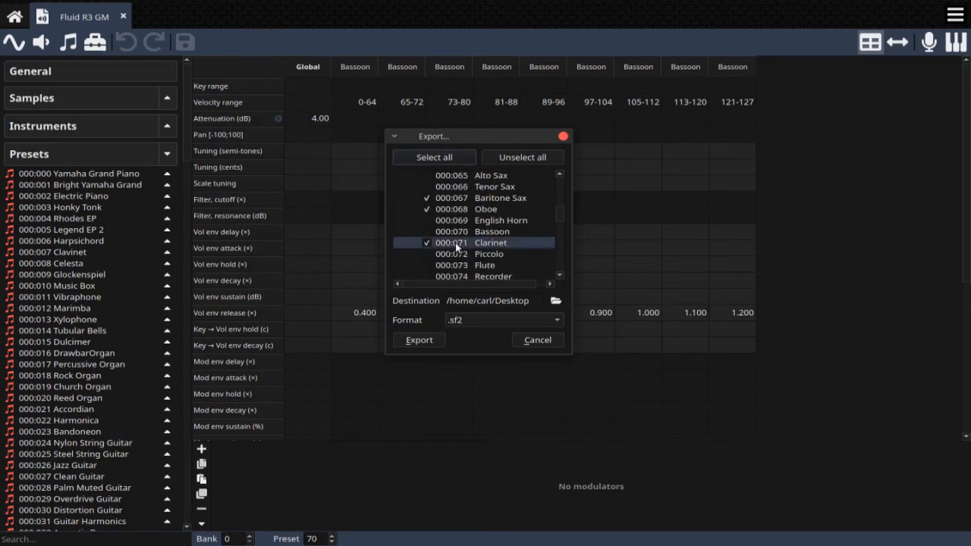
pyautogui.scroll(-1, 456, 243)
pyautogui.click(435, 243)
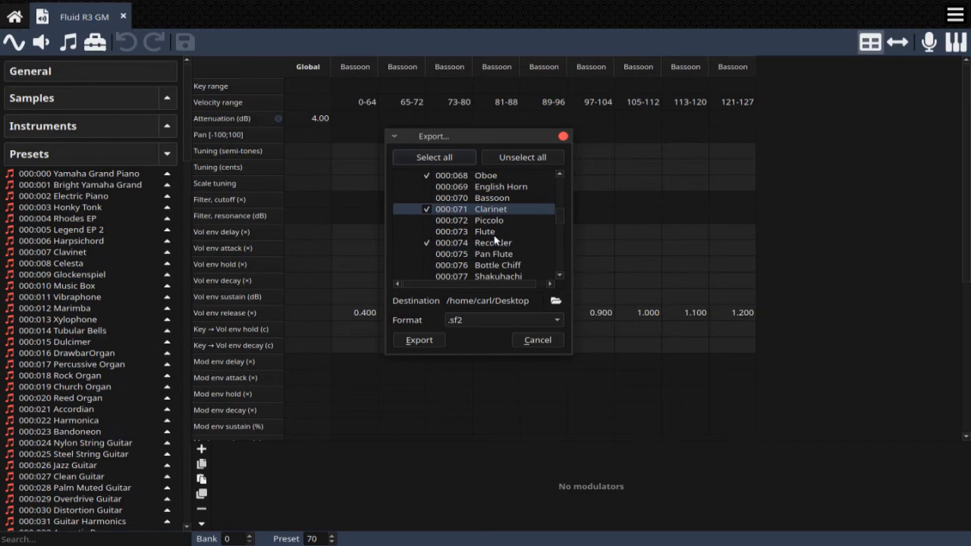
# Add the 000:070 Bassoon preset to the export selection.
pyautogui.scroll(1, 495, 240)
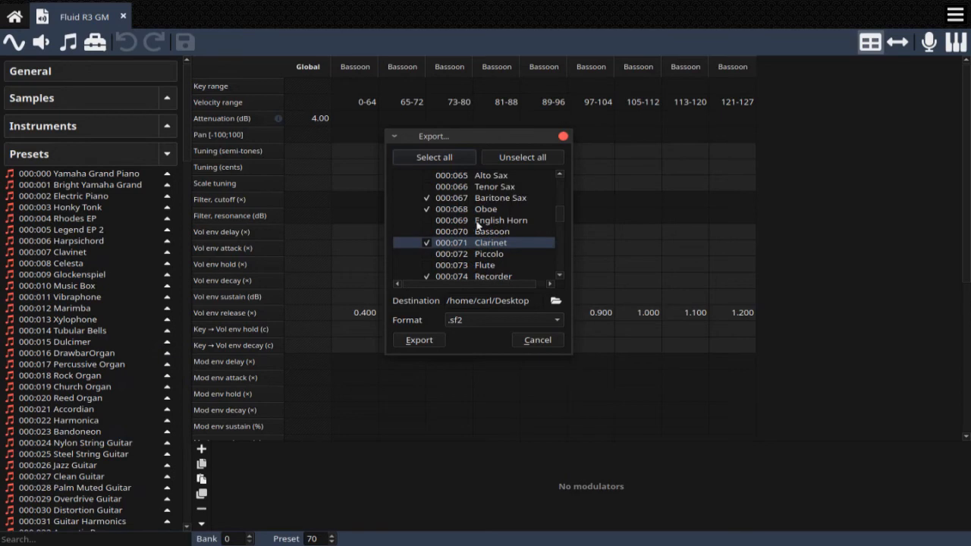
pyautogui.scroll(-2, 494, 224)
pyautogui.scroll(-2, 495, 224)
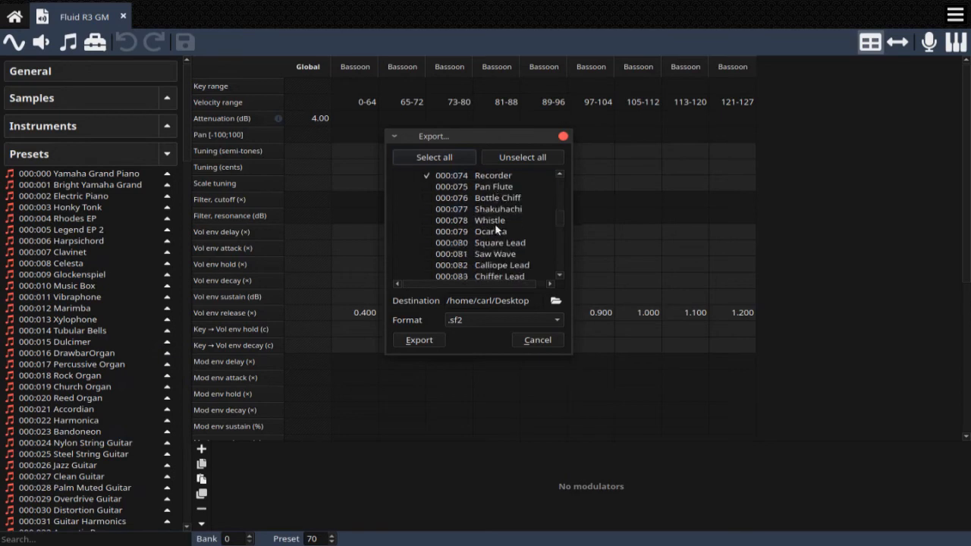
pyautogui.scroll(2, 496, 229)
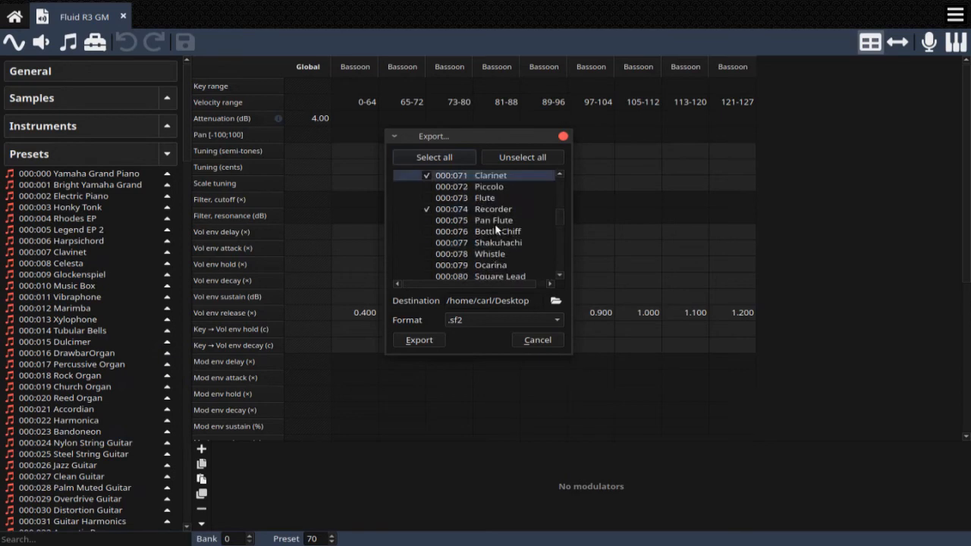
pyautogui.scroll(2, 507, 225)
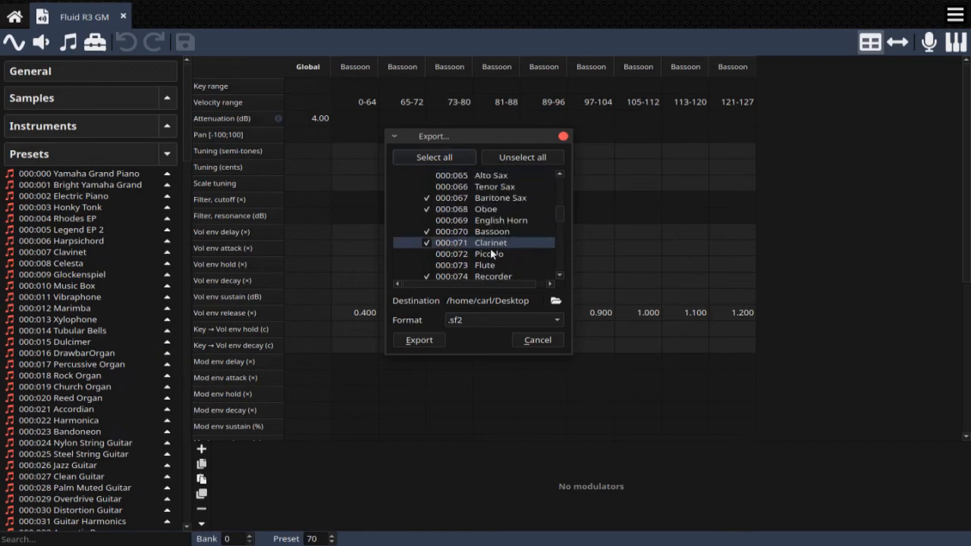
# Review the presets marked for export and look through the rest of the list down to the bank 128 drum kits.
pyautogui.scroll(-1, 490, 247)
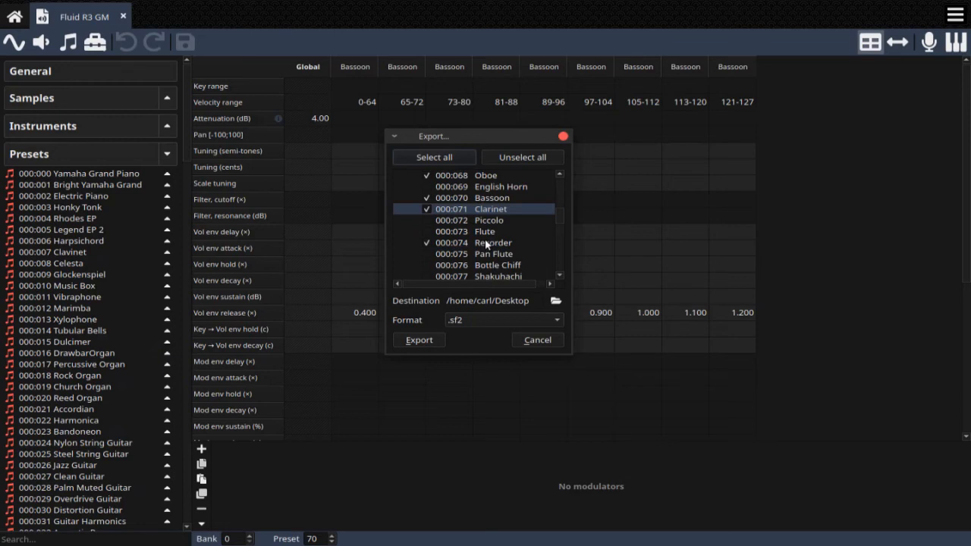
pyautogui.scroll(8, 486, 239)
pyautogui.scroll(9, 497, 245)
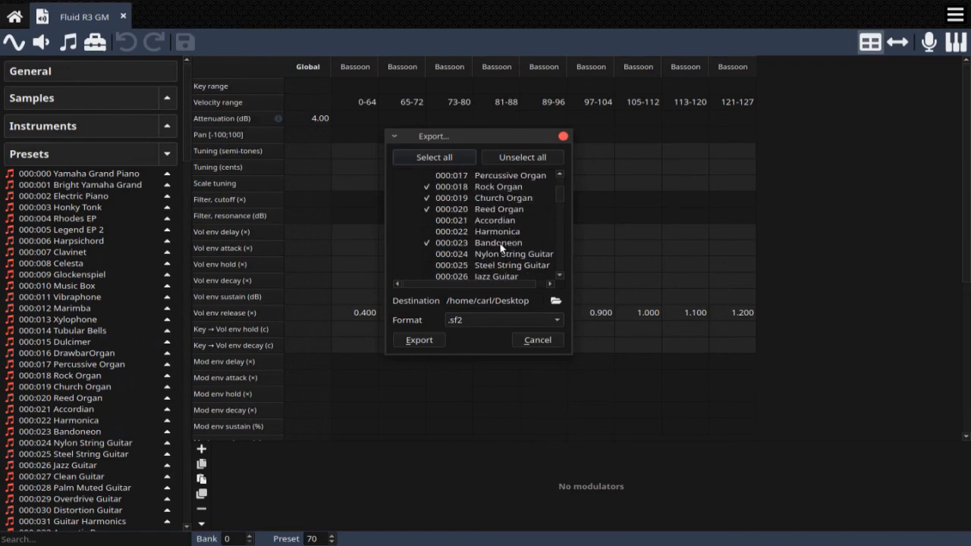
pyautogui.scroll(1, 501, 247)
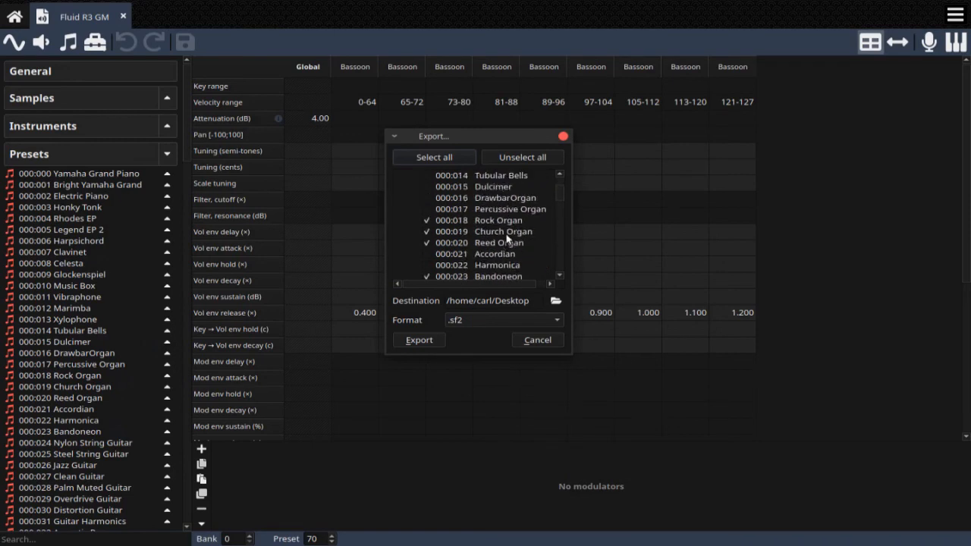
pyautogui.scroll(3, 505, 228)
pyautogui.scroll(-20, 504, 228)
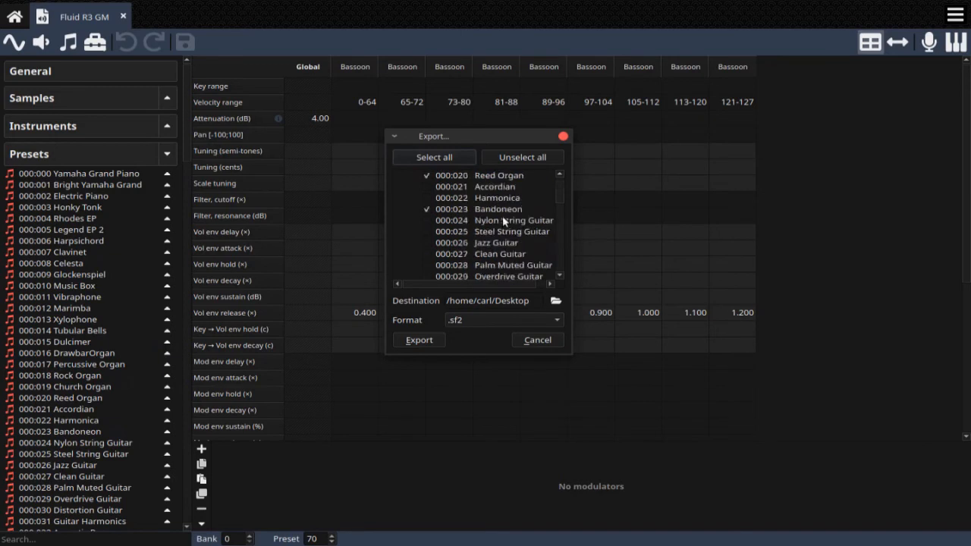
pyautogui.scroll(-20, 506, 232)
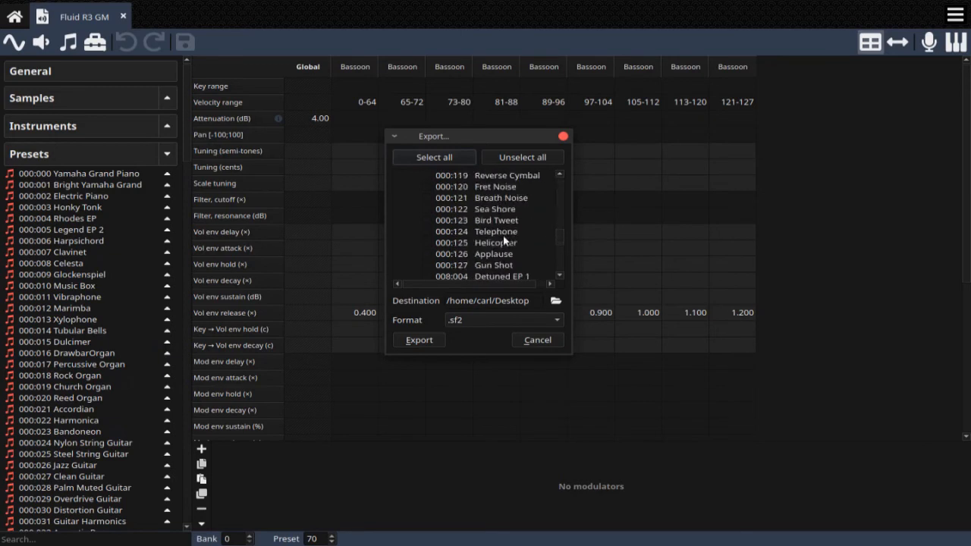
pyautogui.scroll(-6, 504, 237)
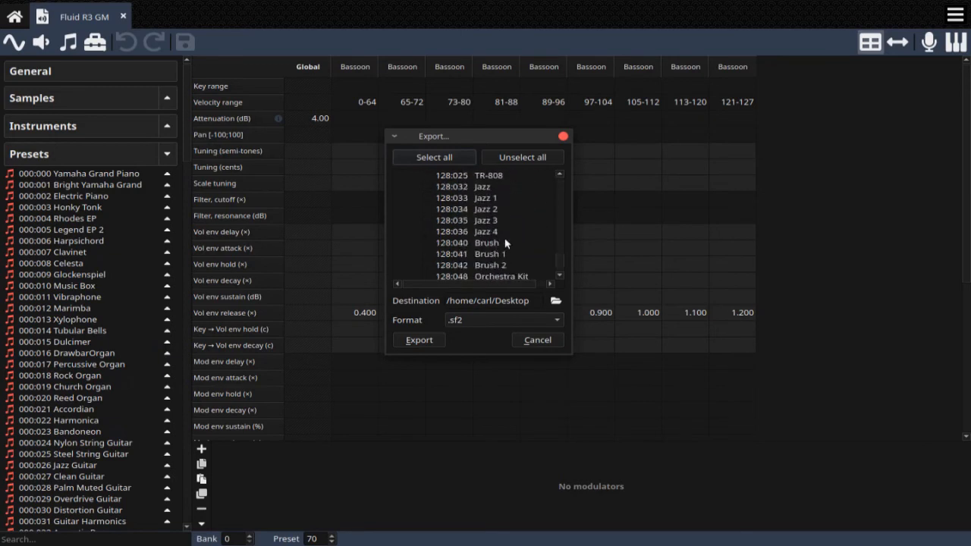
# Add preset 008:019 Church Organ 2 and export the selected presets to the Desktop in .sf2 format.
pyautogui.scroll(8, 503, 238)
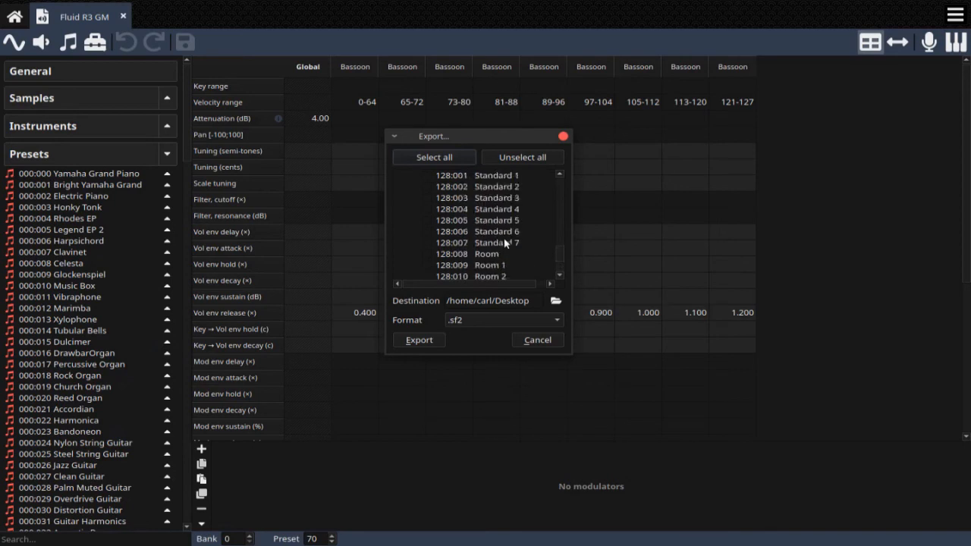
pyautogui.scroll(1, 514, 238)
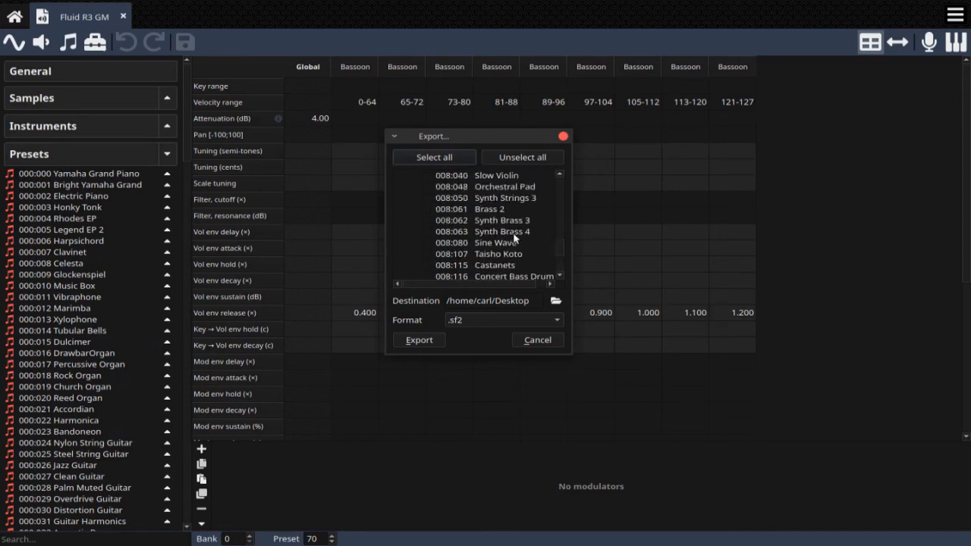
pyautogui.scroll(1, 514, 238)
pyautogui.scroll(4, 514, 238)
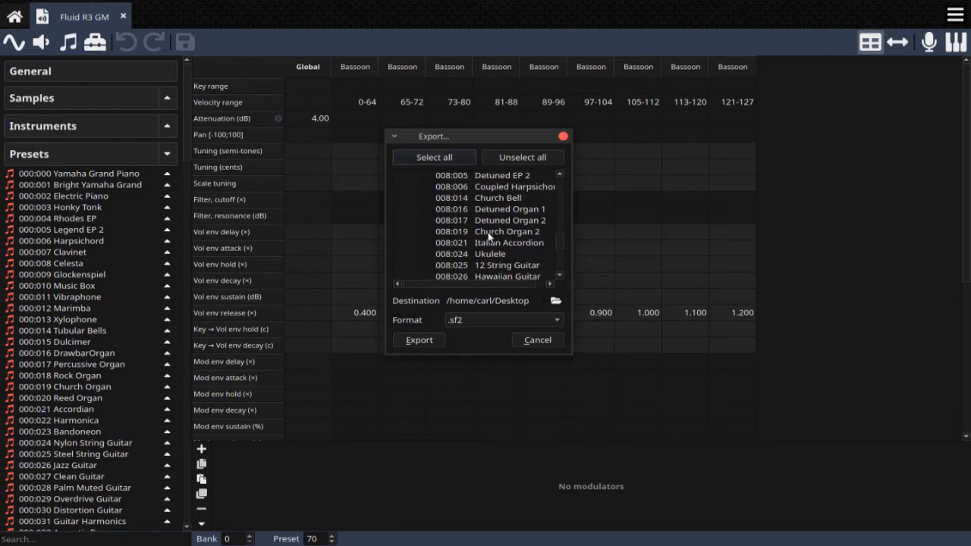
pyautogui.click(429, 230)
pyautogui.click(430, 341)
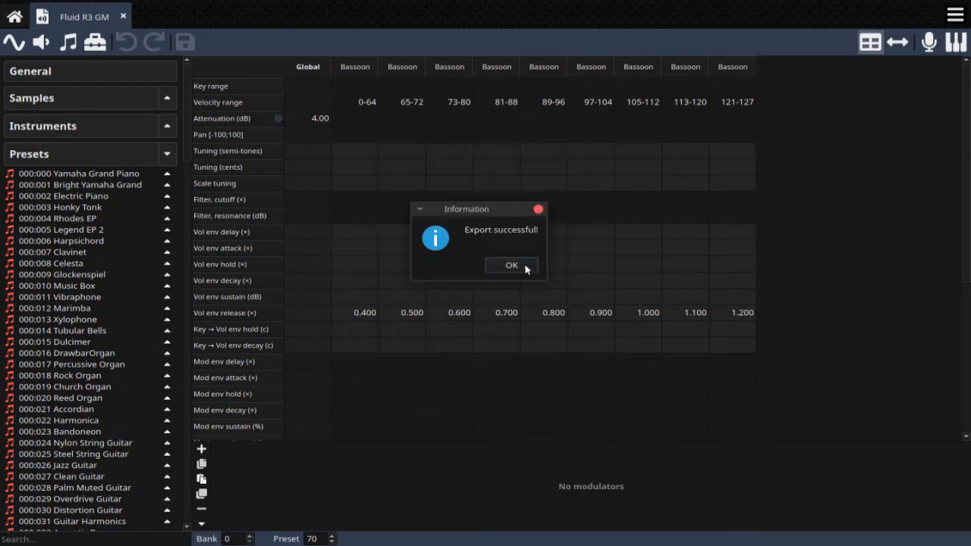
pyautogui.click(511, 265)
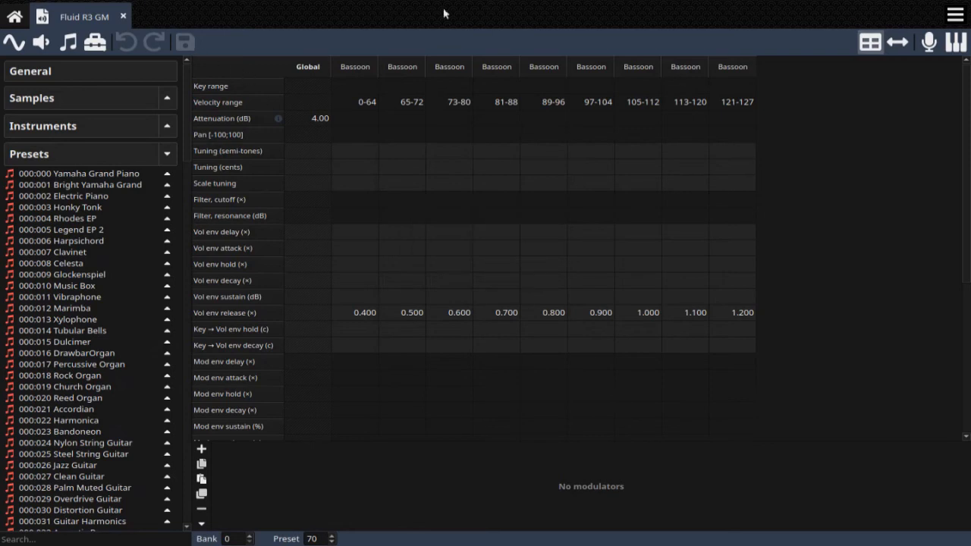
# Open the exported FluidR3_GM.sf2 soundfont from the Desktop folder.
pyautogui.click(955, 15)
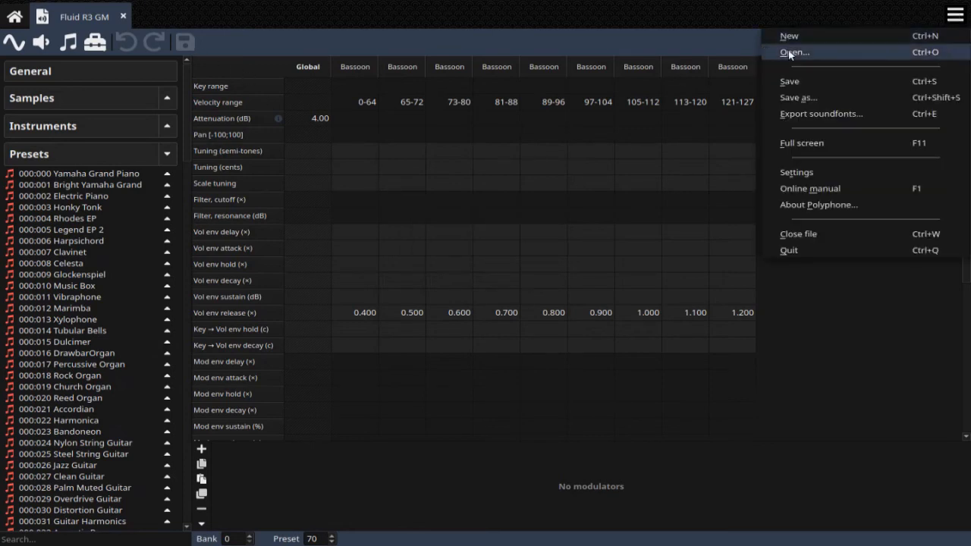
pyautogui.click(790, 53)
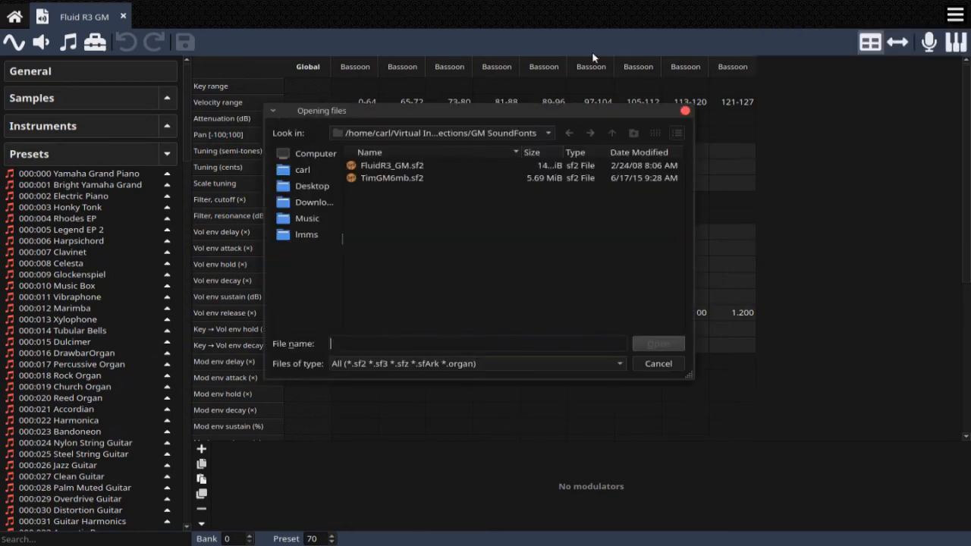
pyautogui.click(312, 186)
pyautogui.click(402, 164)
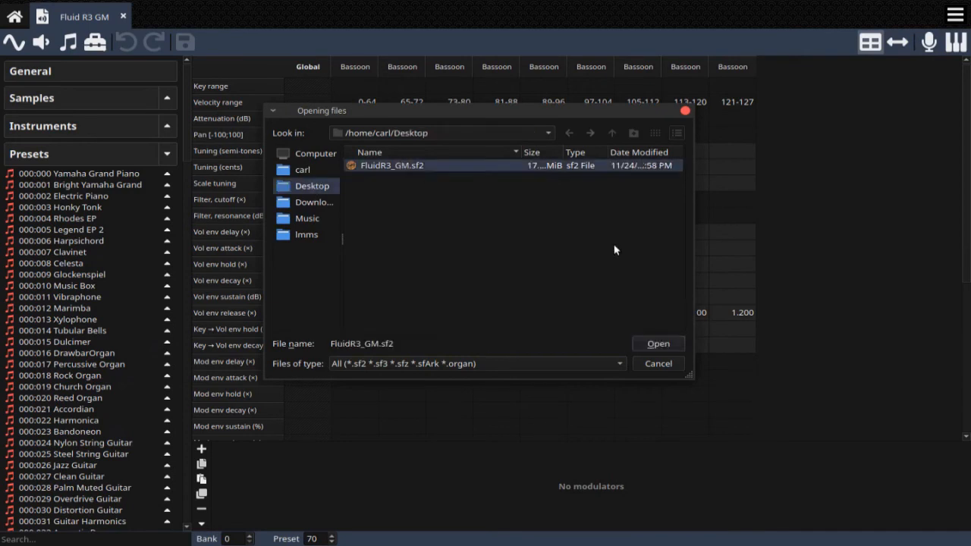
pyautogui.click(657, 346)
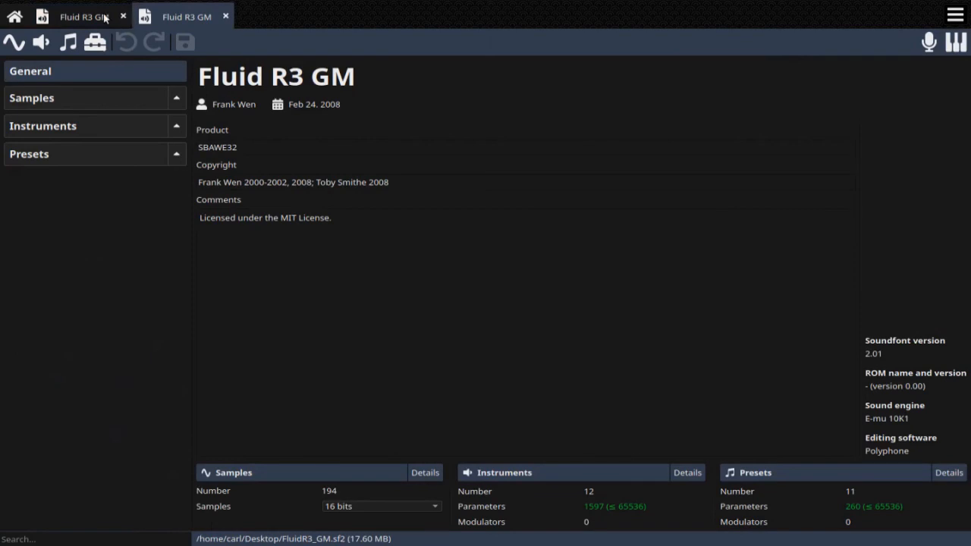
# Close the original full-size Fluid R3 GM soundfont and list the presets of the exported one.
pyautogui.click(97, 17)
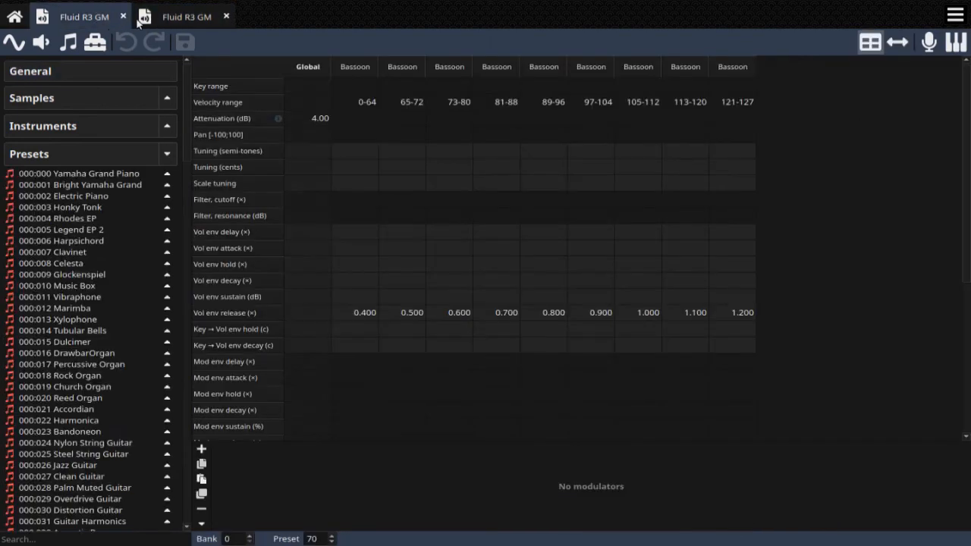
pyautogui.click(168, 152)
pyautogui.click(132, 65)
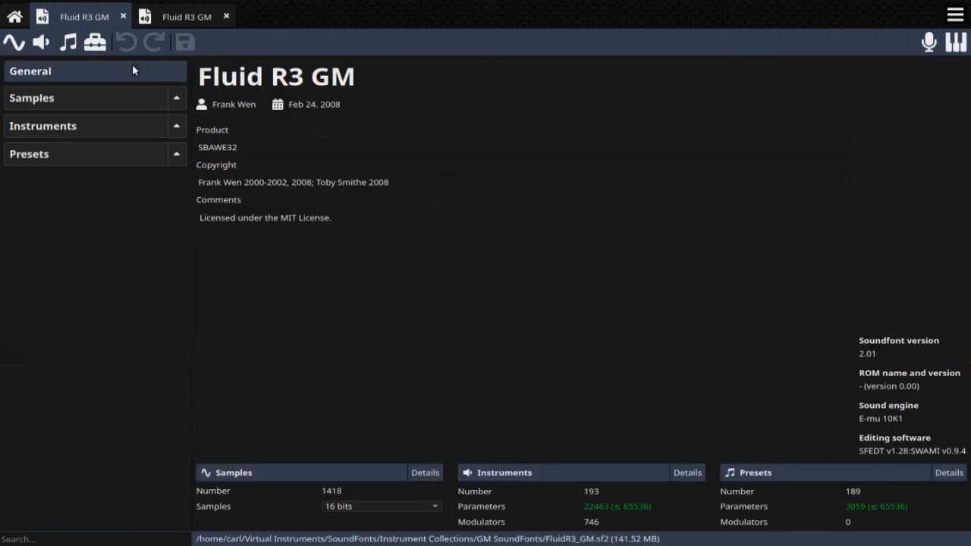
pyautogui.click(181, 19)
pyautogui.click(122, 16)
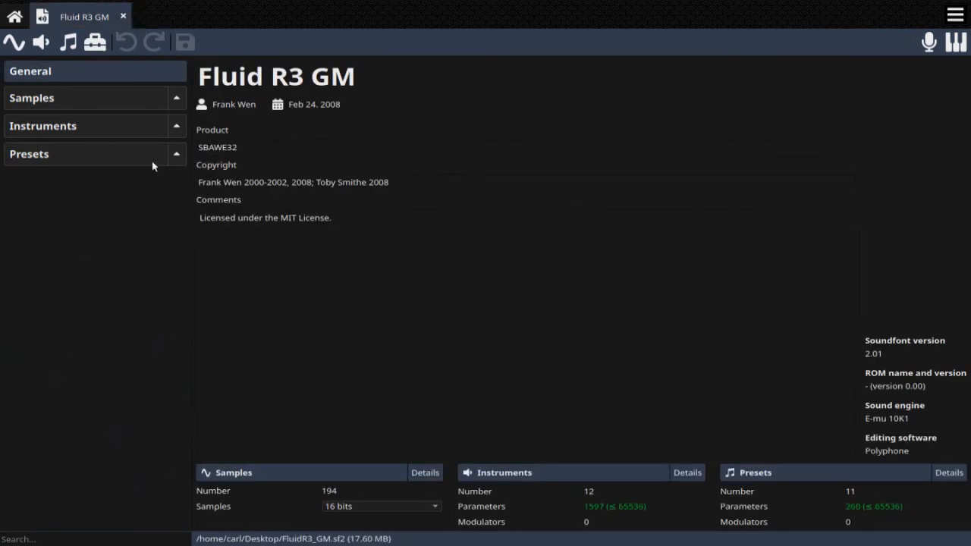
pyautogui.click(176, 155)
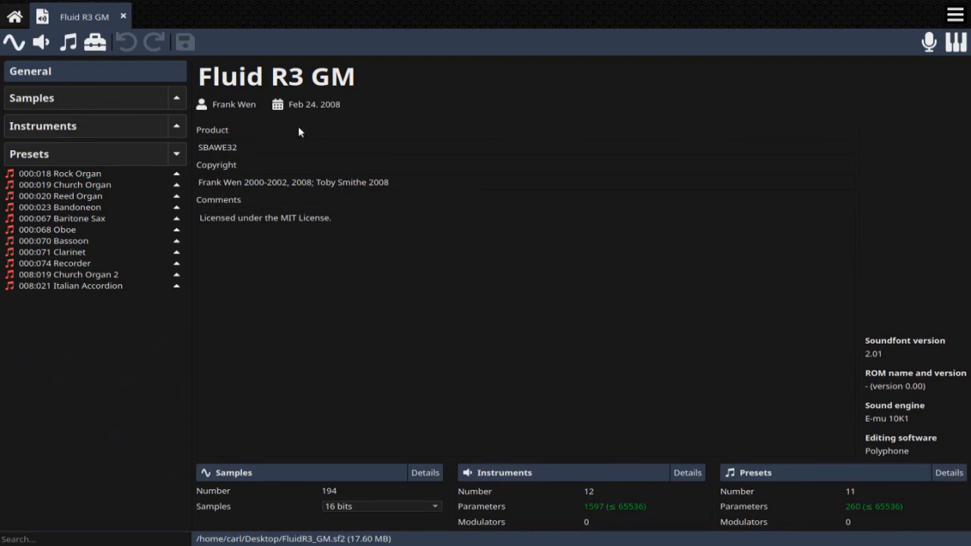
# Append the new author's name and 2020 to the copyright notice and paste the MIT License text into the comments.
pyautogui.click(425, 184)
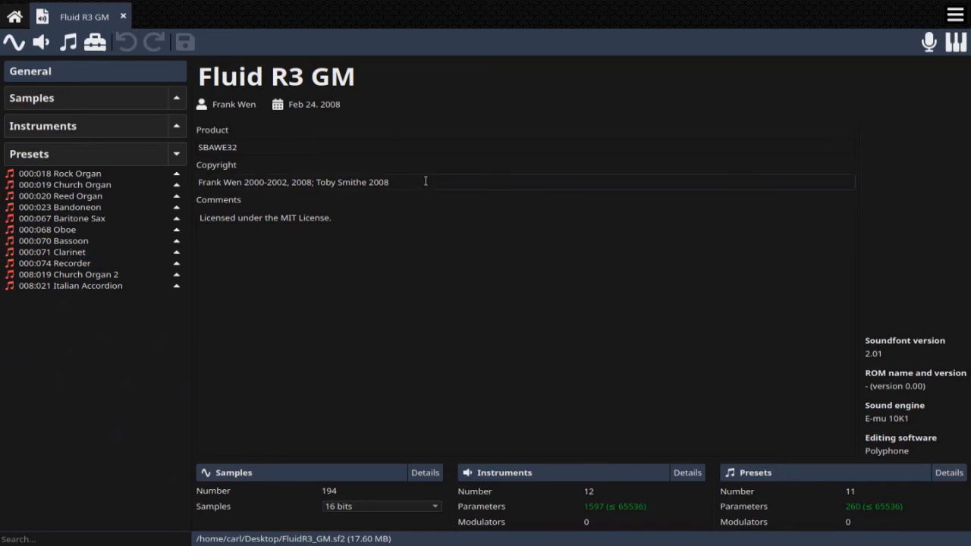
pyautogui.write('; ')
pyautogui.write('Carl Irwin 2020')
pyautogui.click(357, 232)
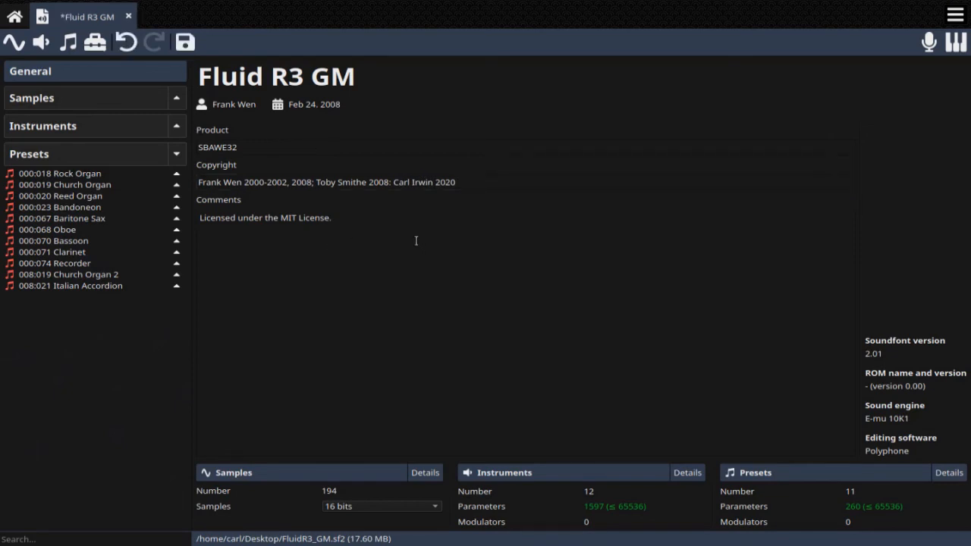
pyautogui.press('Return')
pyautogui.hotkey('ctrl', 'v')
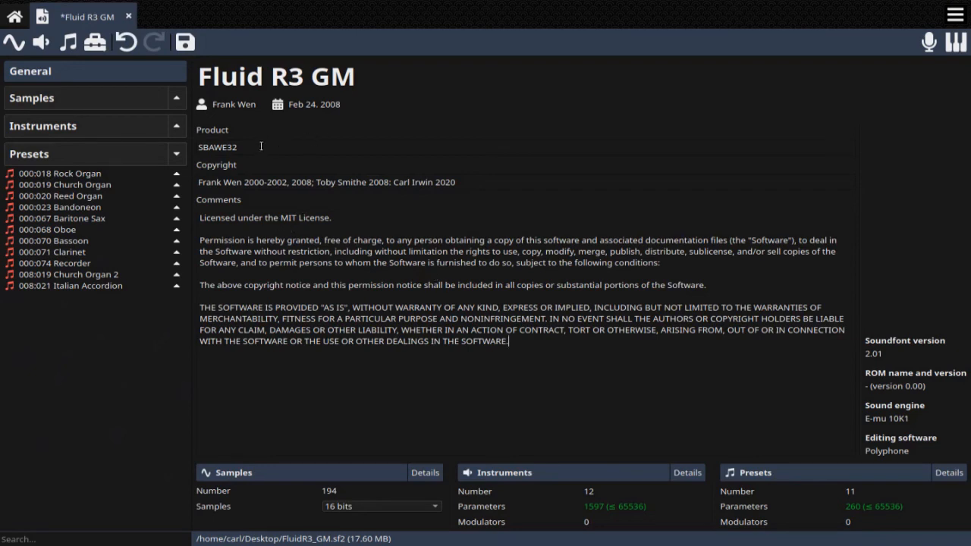
# Replace the soundfont's author with the new author's name and set its date to the current date.
pyautogui.click(257, 107)
pyautogui.moveTo(257, 107); pyautogui.dragTo(211, 110)
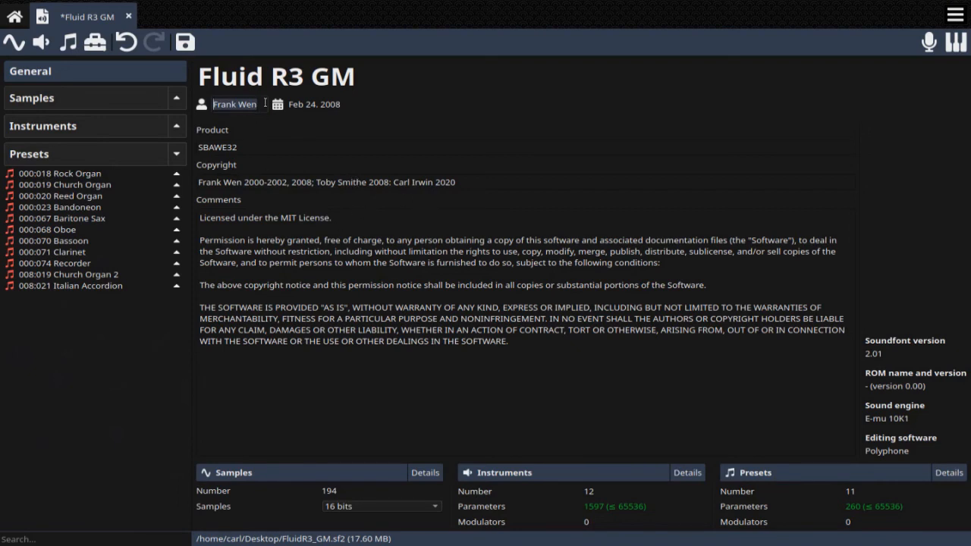
pyautogui.write('Carl Irwin')
pyautogui.click(327, 104)
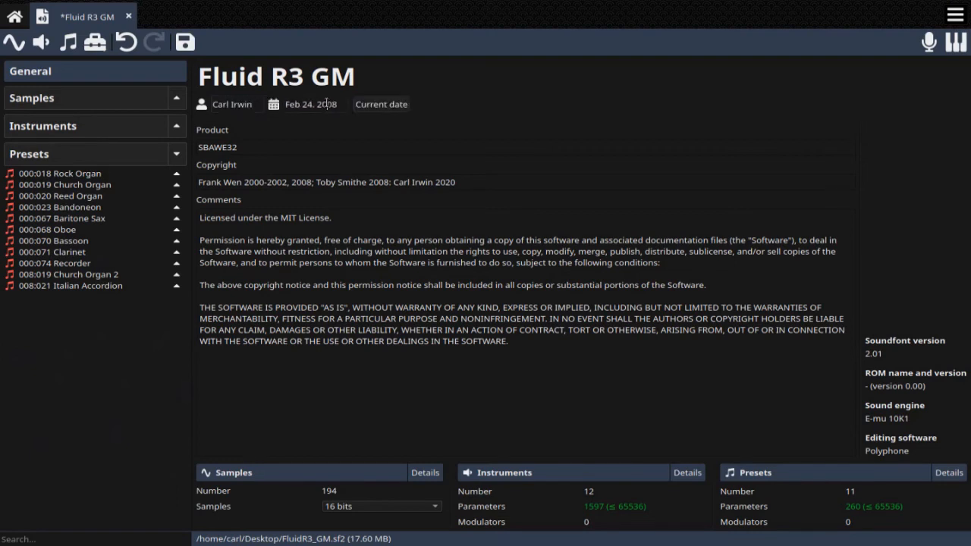
pyautogui.click(382, 104)
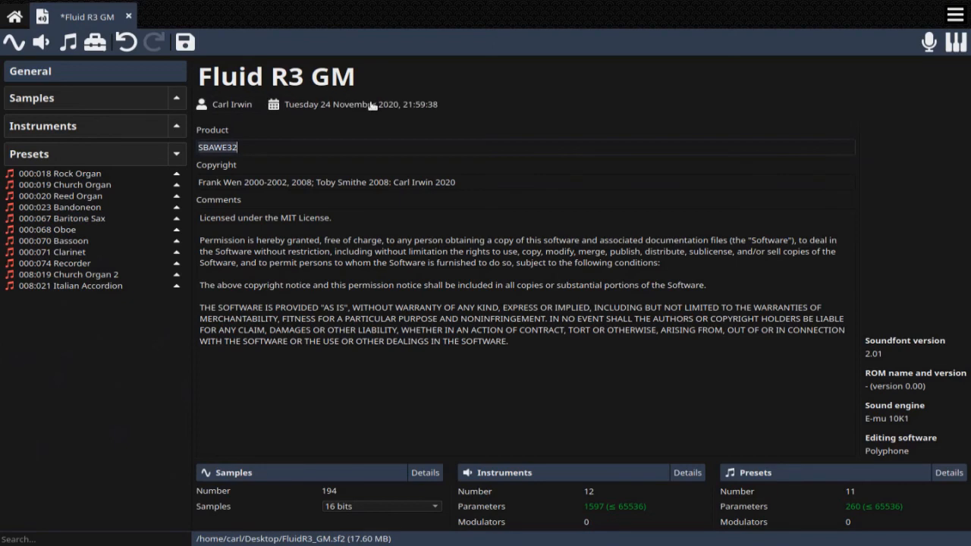
# Change the soundfont's product entry to "FluidR3 Organs".
pyautogui.click(244, 149)
pyautogui.doubleClick(245, 149)
pyautogui.write('FluidR3 Organs')
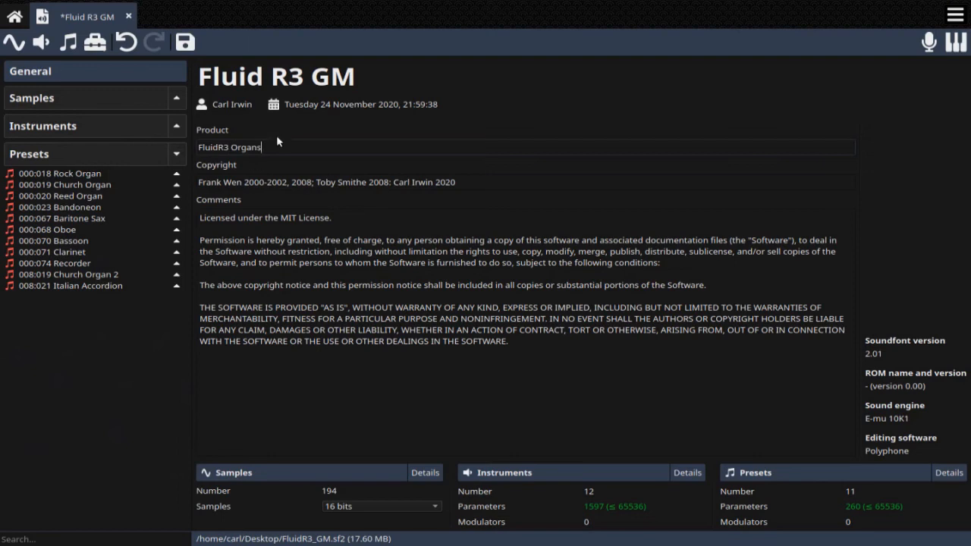
# Retitle the soundfont "Molten Organ" and save it.
pyautogui.click(266, 77)
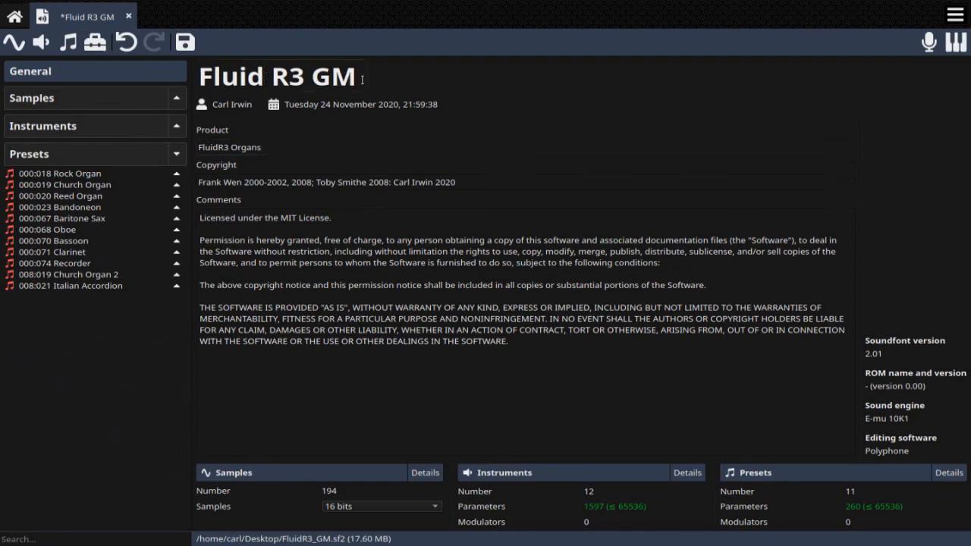
pyautogui.hotkey('ctrl', 'a')
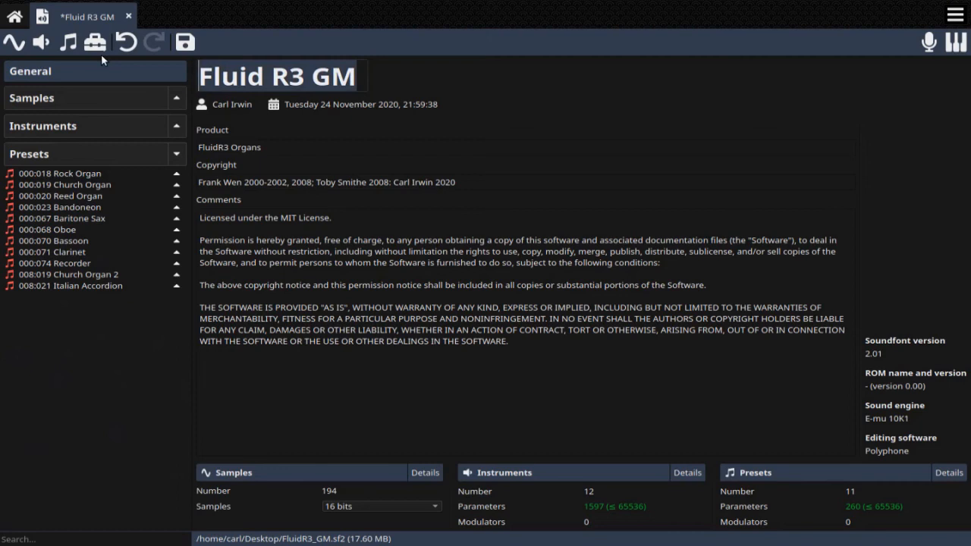
pyautogui.write('Molten ')
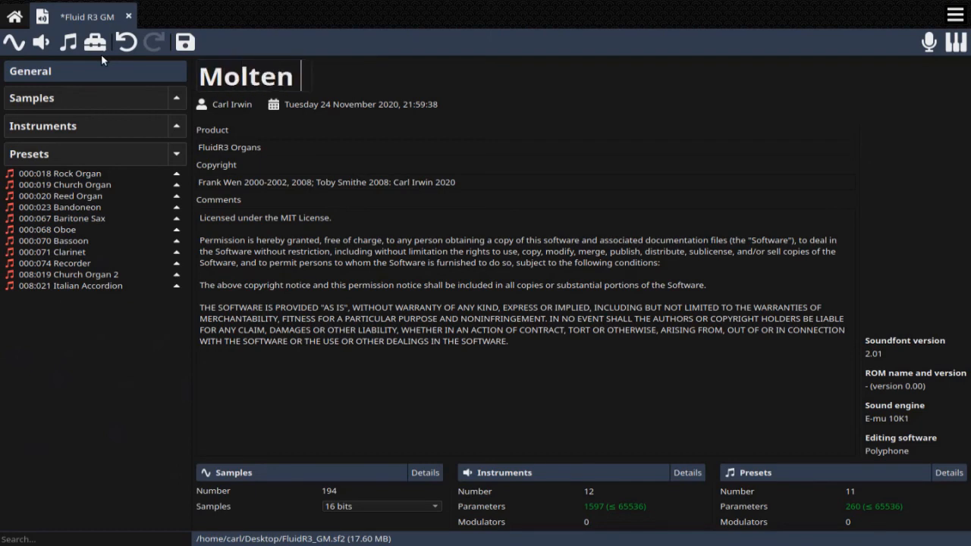
pyautogui.write('Organ')
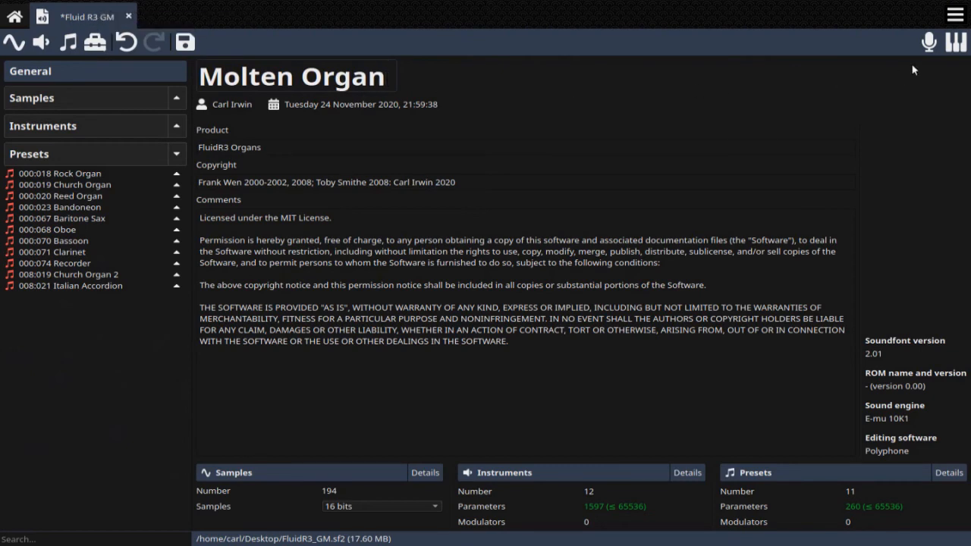
pyautogui.click(955, 15)
pyautogui.click(831, 79)
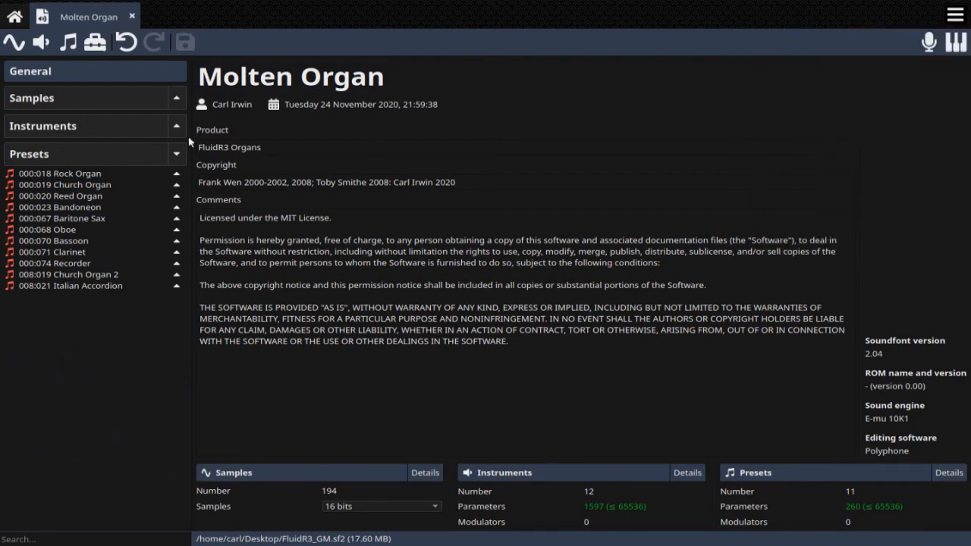
# Duplicate the 008:019 Church Organ 2 preset.
pyautogui.click(125, 175)
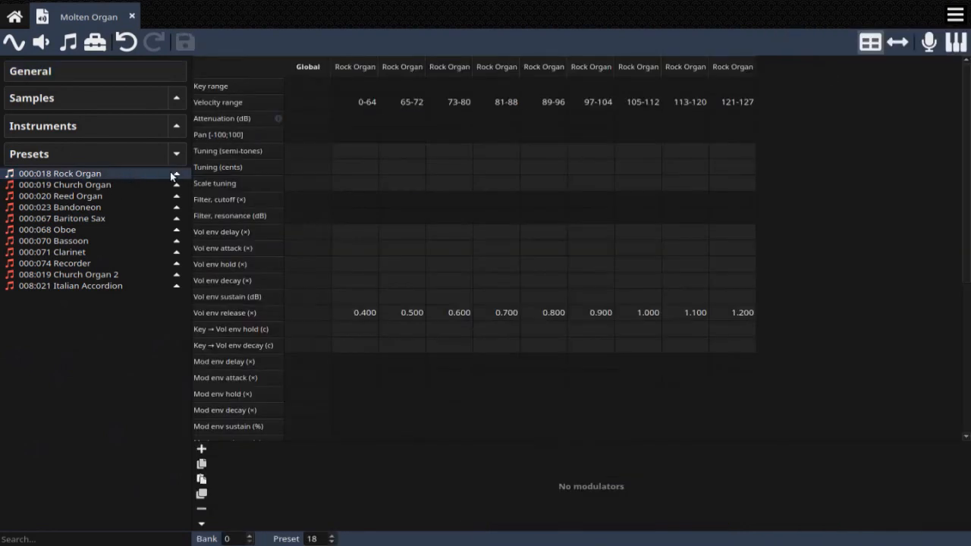
pyautogui.click(118, 186)
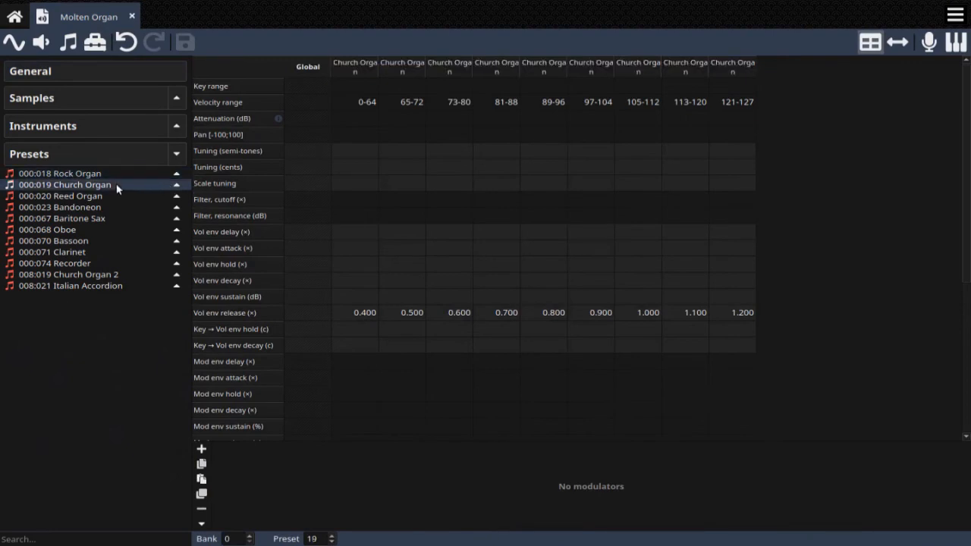
pyautogui.click(112, 274)
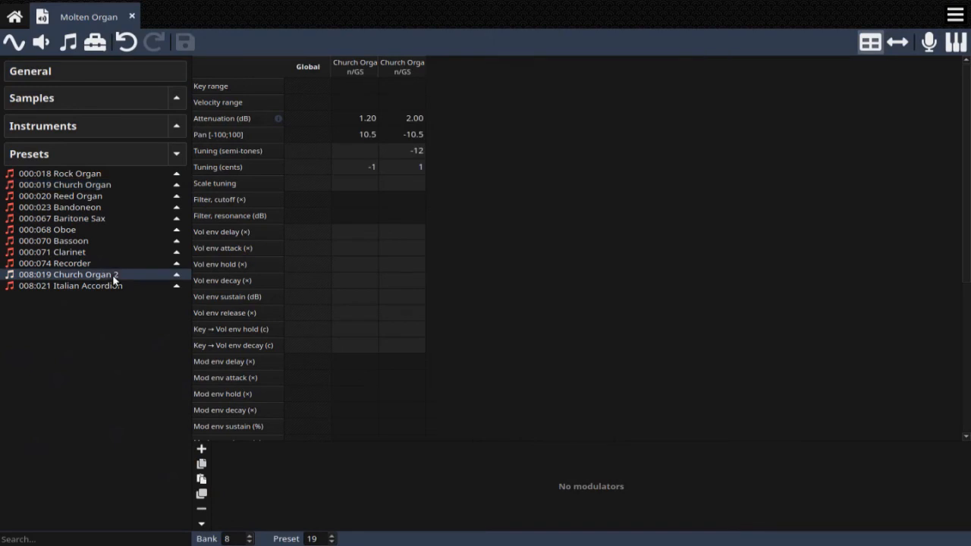
pyautogui.rightClick(118, 277)
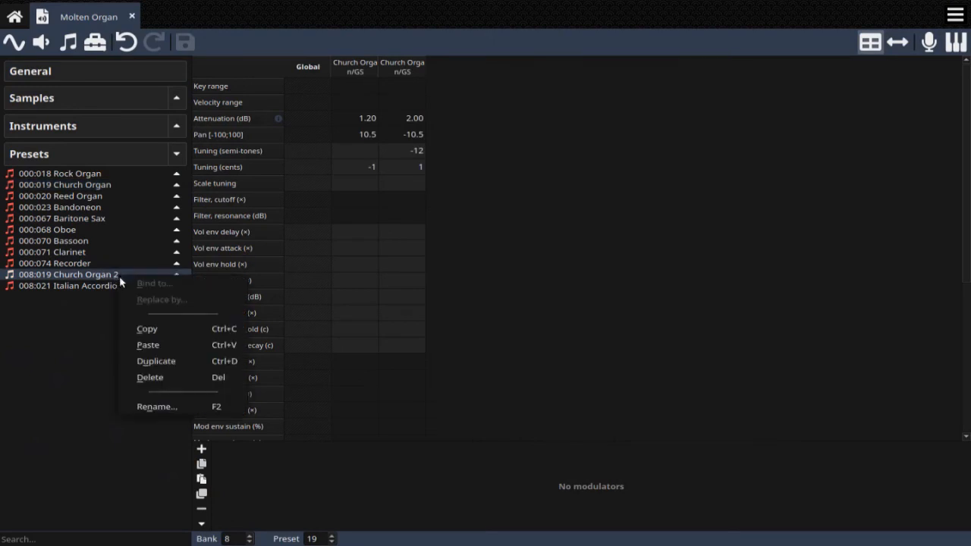
pyautogui.click(158, 361)
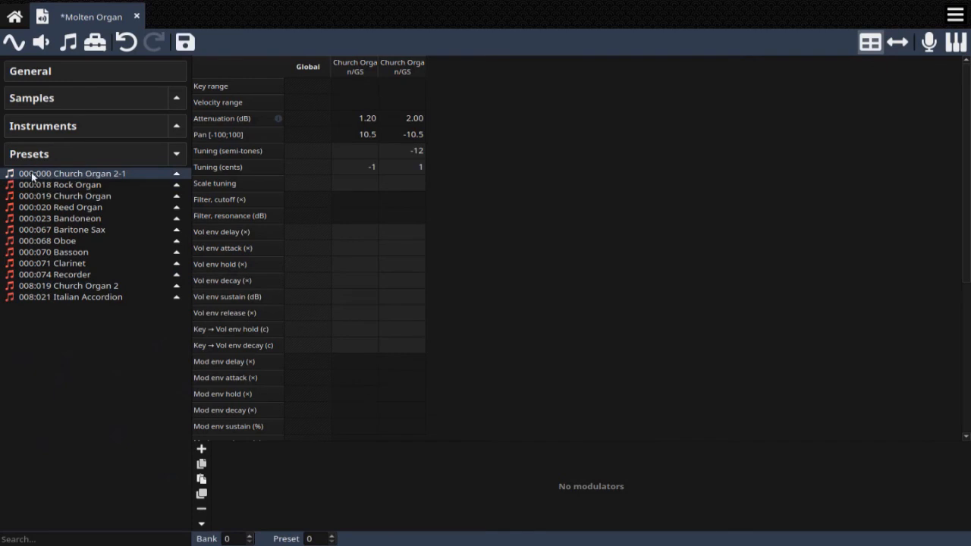
# Rename the duplicated Church Organ 2 preset to "Full".
pyautogui.rightClick(99, 174)
pyautogui.click(144, 306)
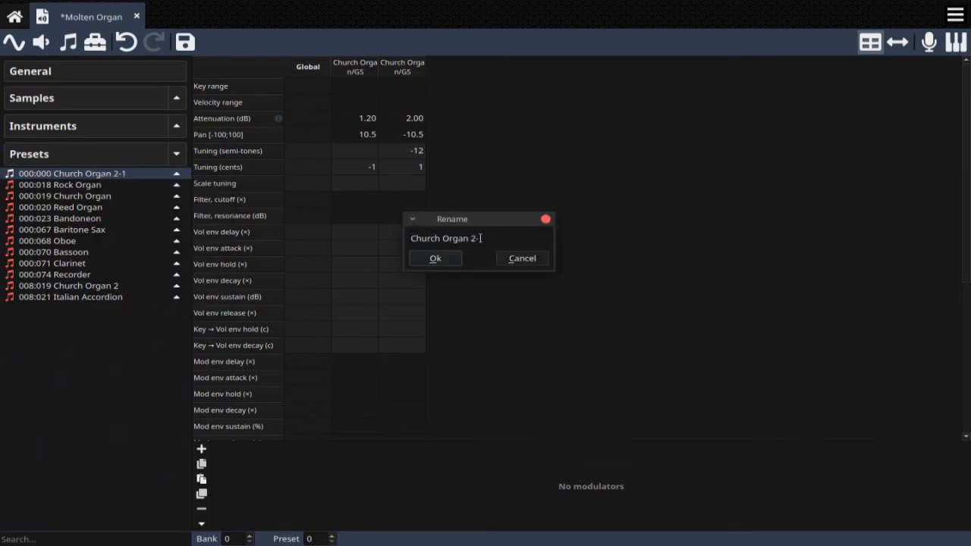
pyautogui.hotkey('ctrl', 'a')
pyautogui.write('Full')
pyautogui.click(428, 258)
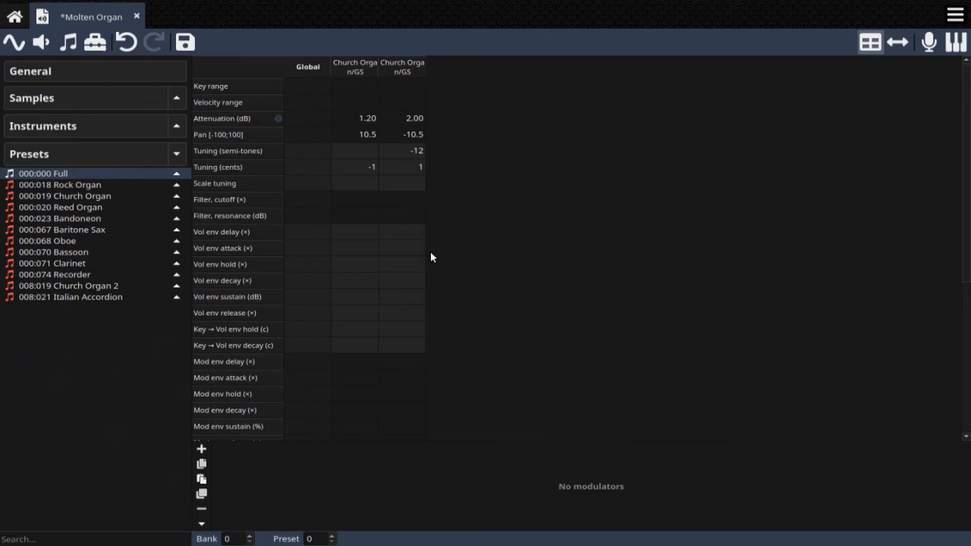
# Examine the instruments inside the Full preset and compare them with the layers and parameters of the Baritone Sax preset.
pyautogui.click(178, 173)
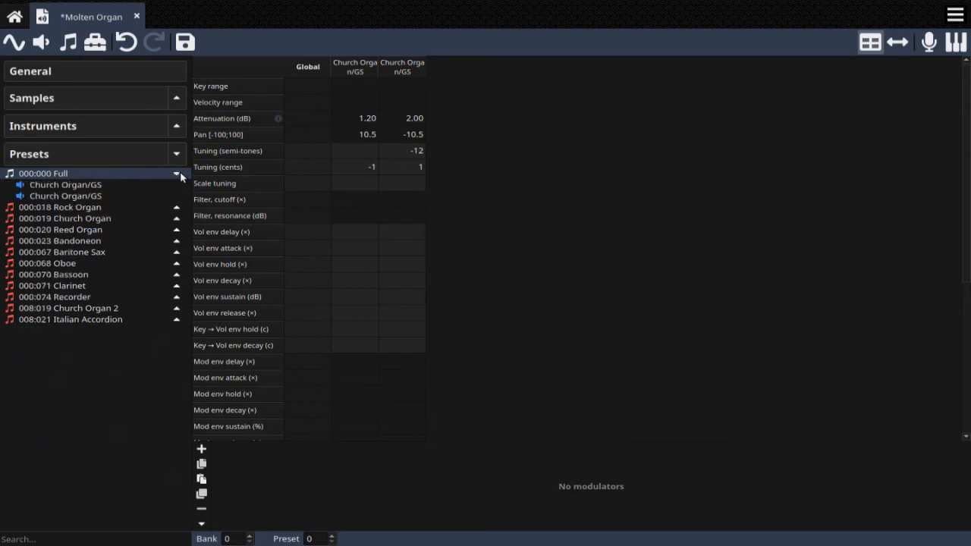
pyautogui.click(106, 185)
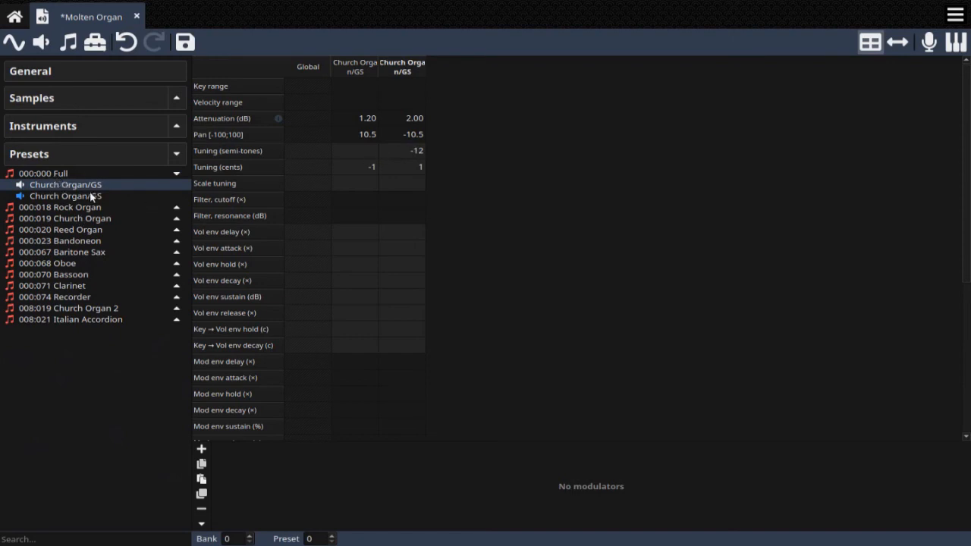
pyautogui.click(70, 173)
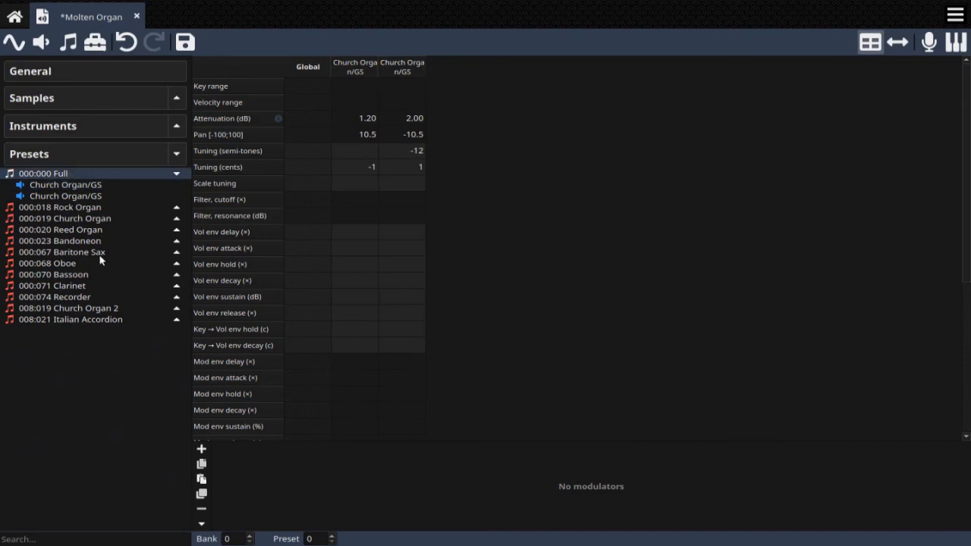
pyautogui.click(176, 254)
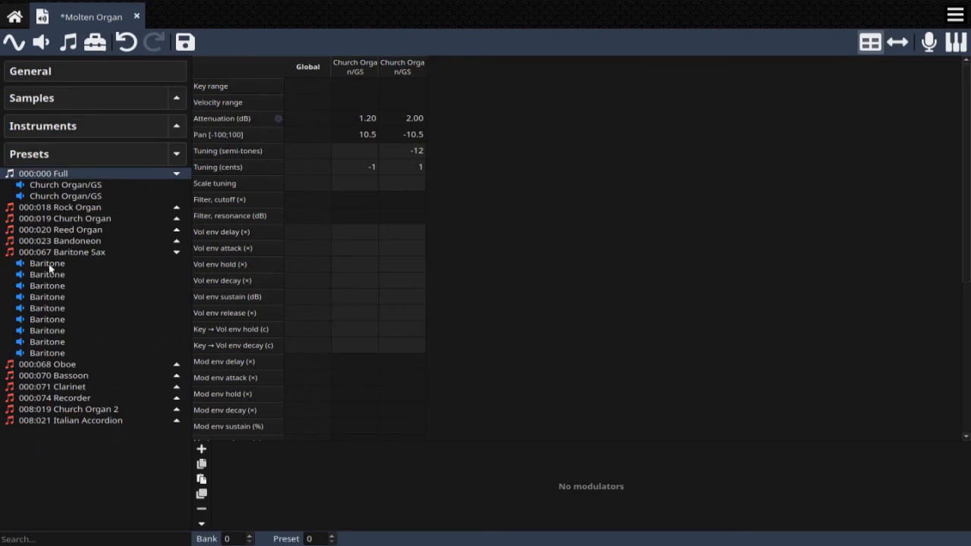
pyautogui.click(61, 253)
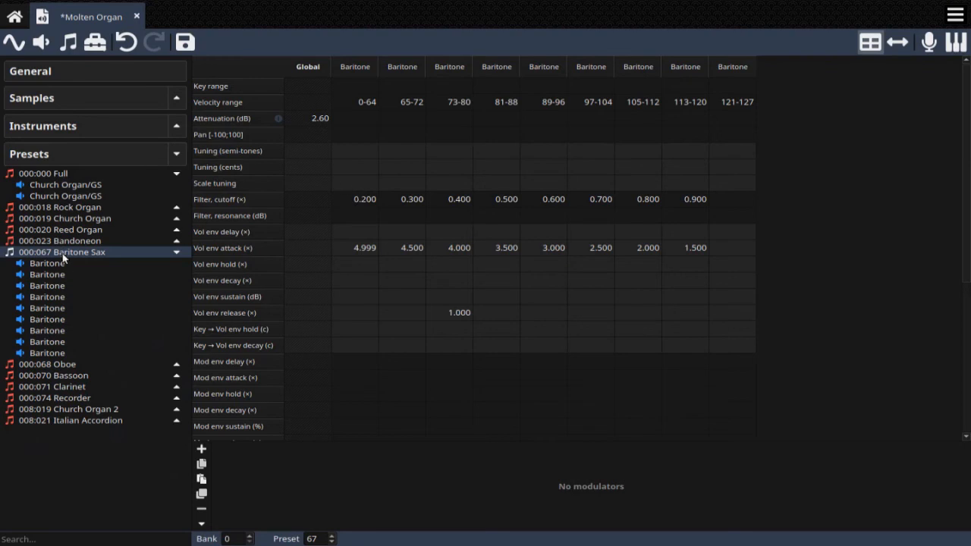
pyautogui.click(75, 174)
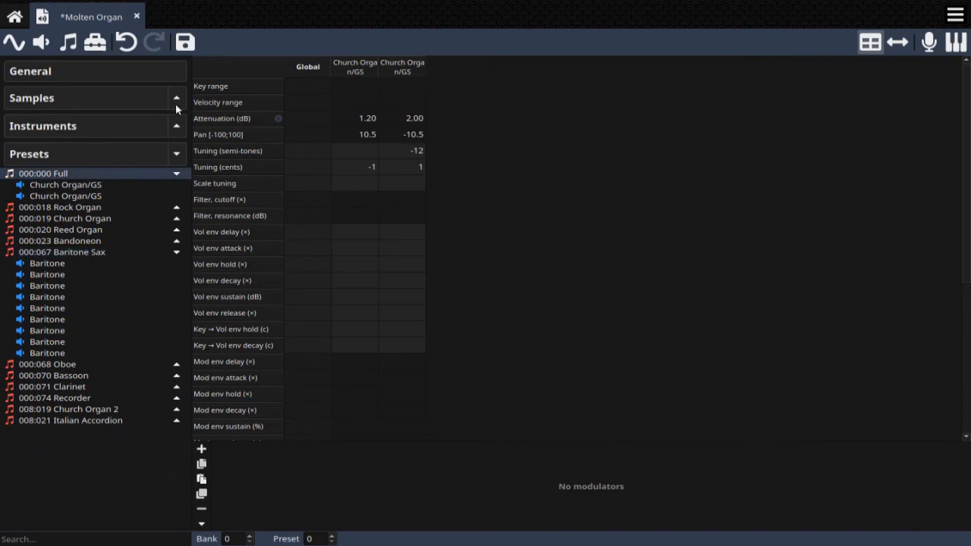
# Copy the Baritone instrument into the 000:000 Full preset.
pyautogui.click(176, 125)
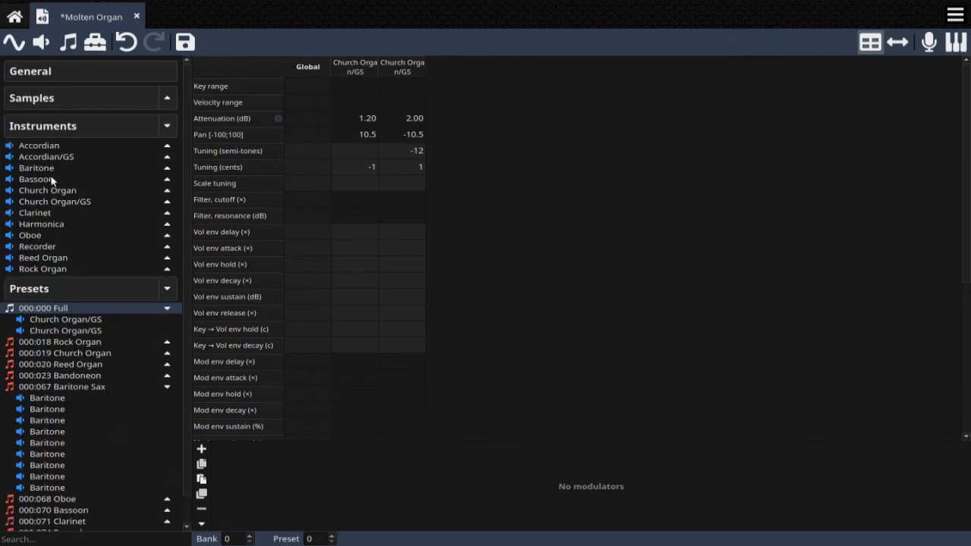
pyautogui.click(54, 168)
pyautogui.rightClick(53, 167)
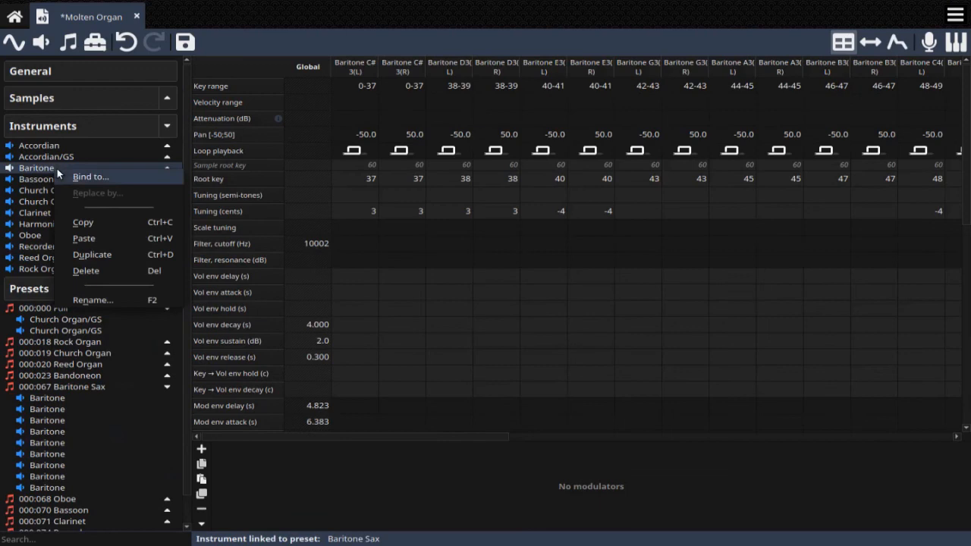
pyautogui.click(114, 222)
pyautogui.click(67, 308)
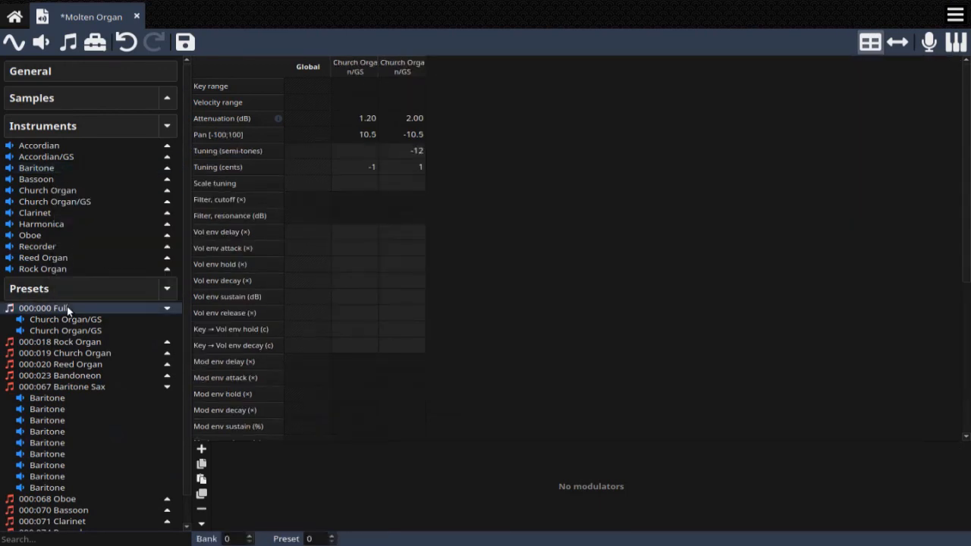
pyautogui.rightClick(68, 308)
pyautogui.click(108, 375)
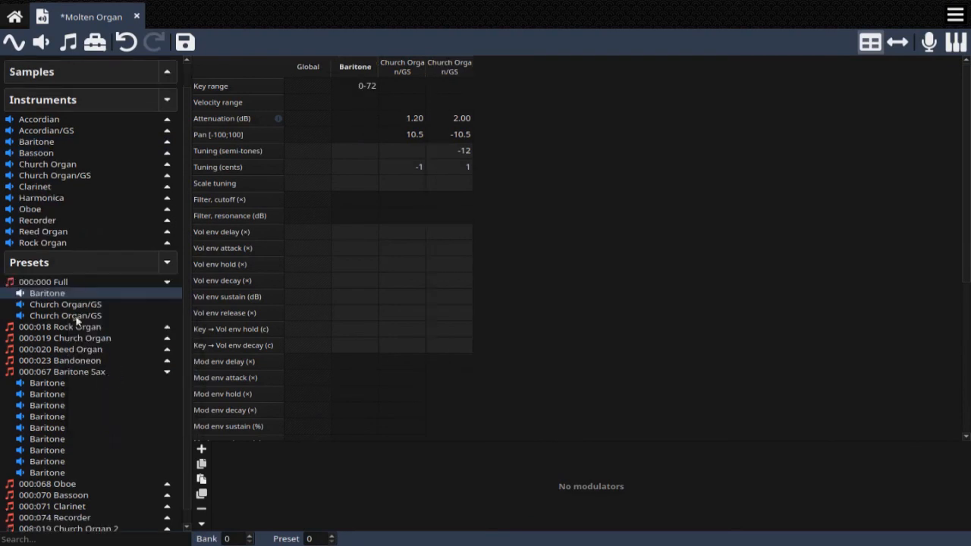
# Set the tuning of the Baritone layer in the Full preset to -12 semitones.
pyautogui.doubleClick(365, 150)
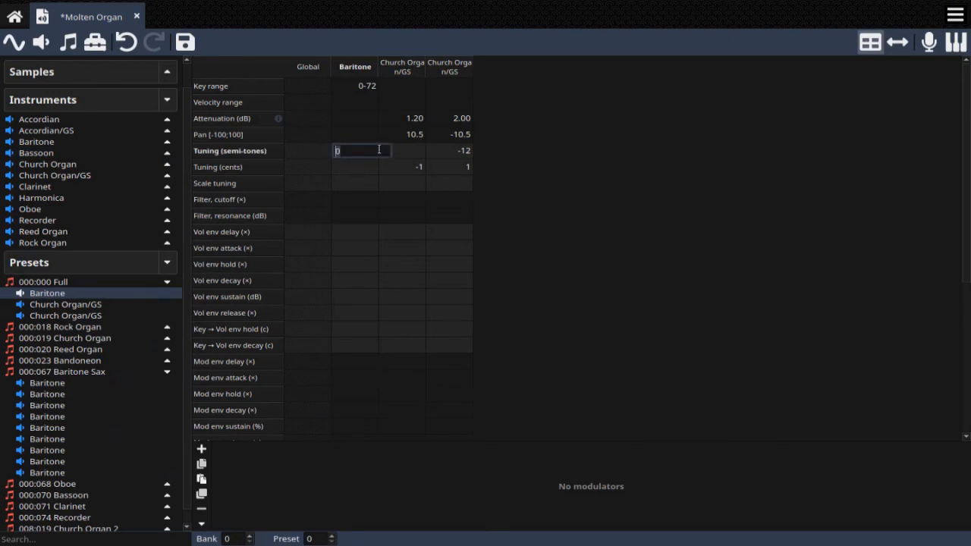
pyautogui.write('-12')
pyautogui.click(370, 135)
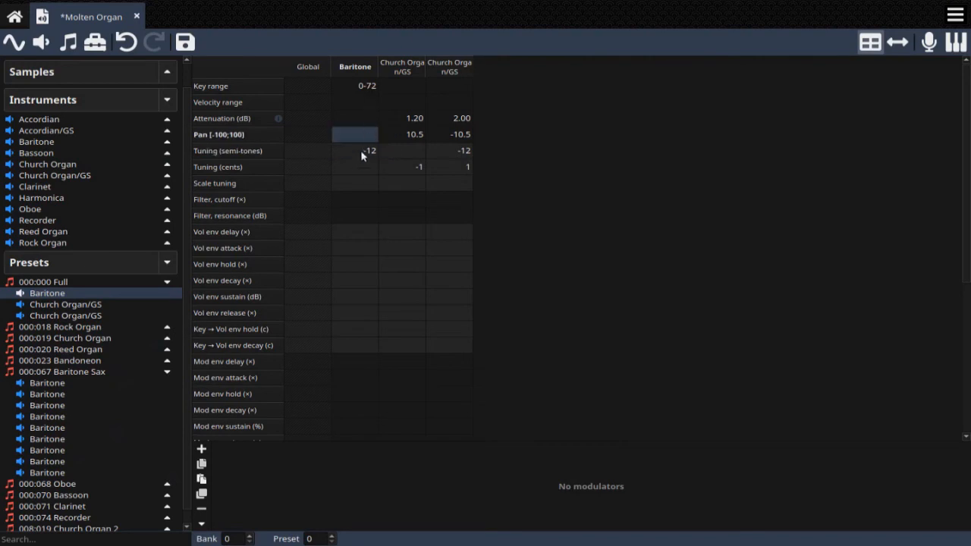
# Set the key range of the Baritone layer and both Church Organ/GS layers in the Full preset to 0-127.
pyautogui.doubleClick(362, 87)
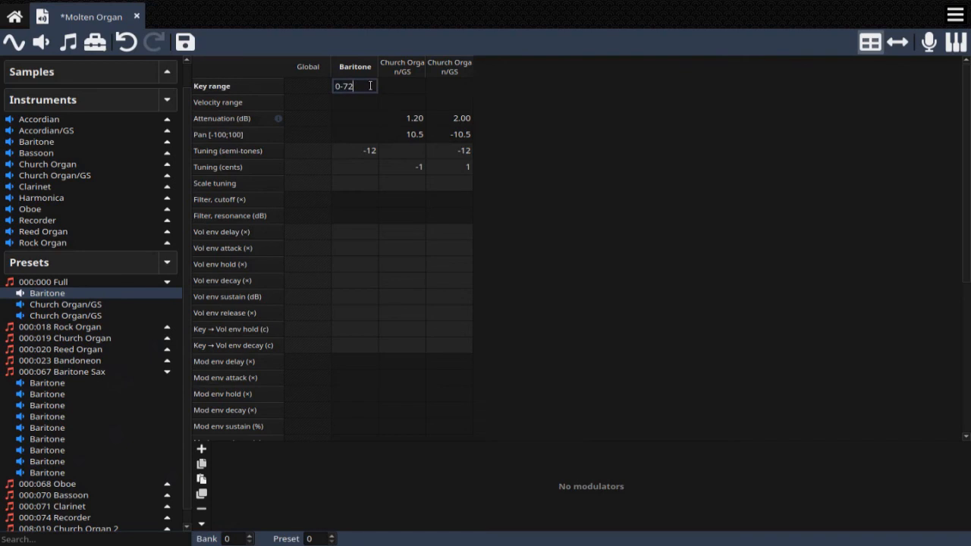
pyautogui.press('BackSpace')
pyautogui.press('BackSpace')
pyautogui.write('127')
pyautogui.click(418, 88)
pyautogui.write('0-127')
pyautogui.click(464, 85)
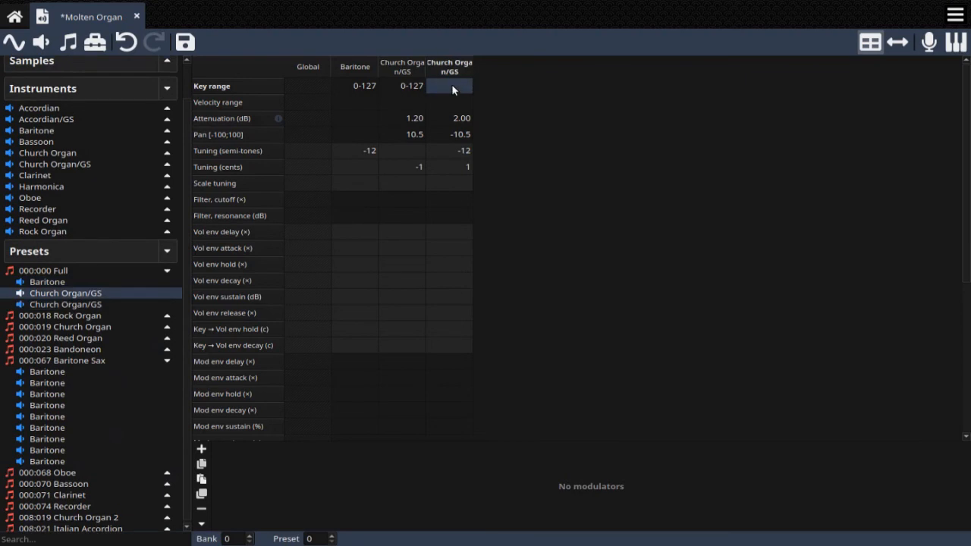
pyautogui.click(369, 134)
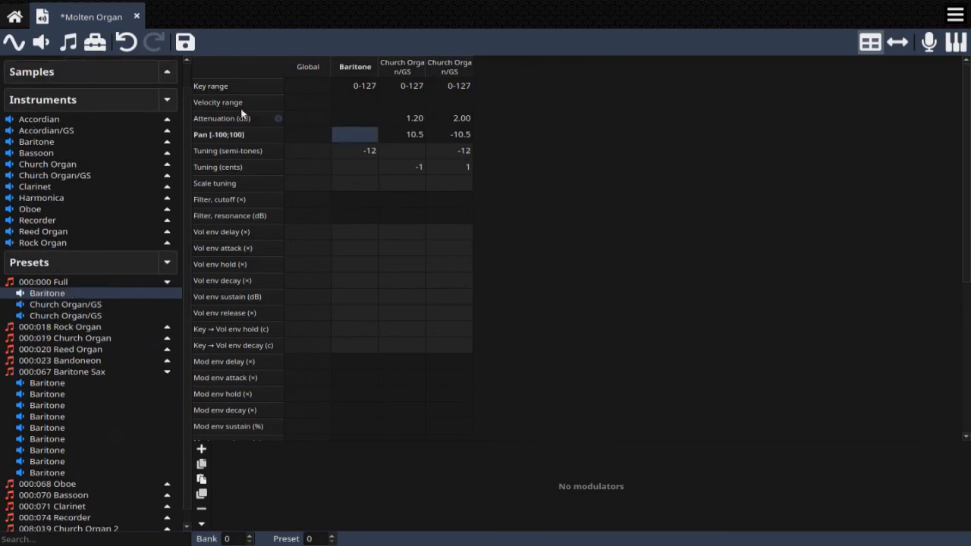
# Set the Full preset's attenuation to 10 dB for the Baritone layer and 5 dB for both Church Organ/GS layers.
pyautogui.click(364, 119)
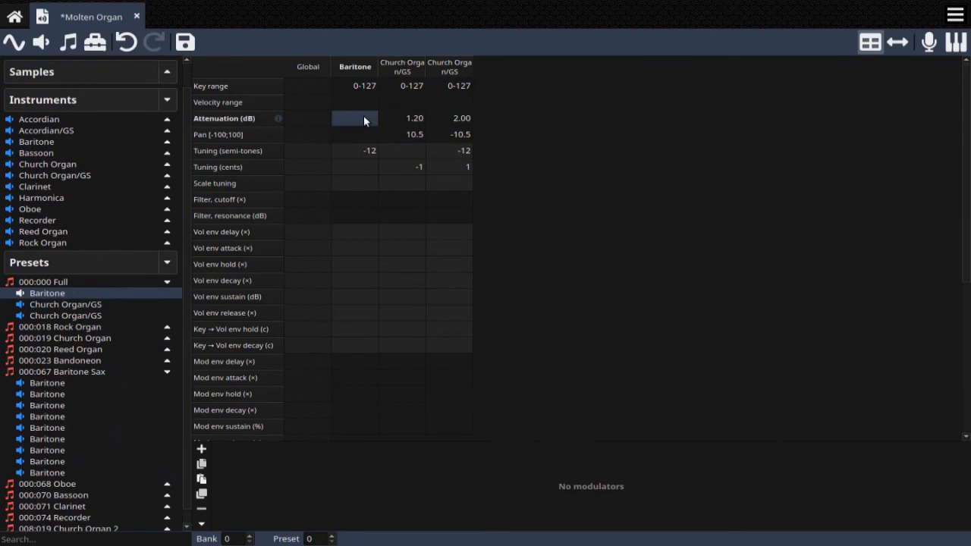
pyautogui.doubleClick(364, 117)
pyautogui.write('10')
pyautogui.click(412, 120)
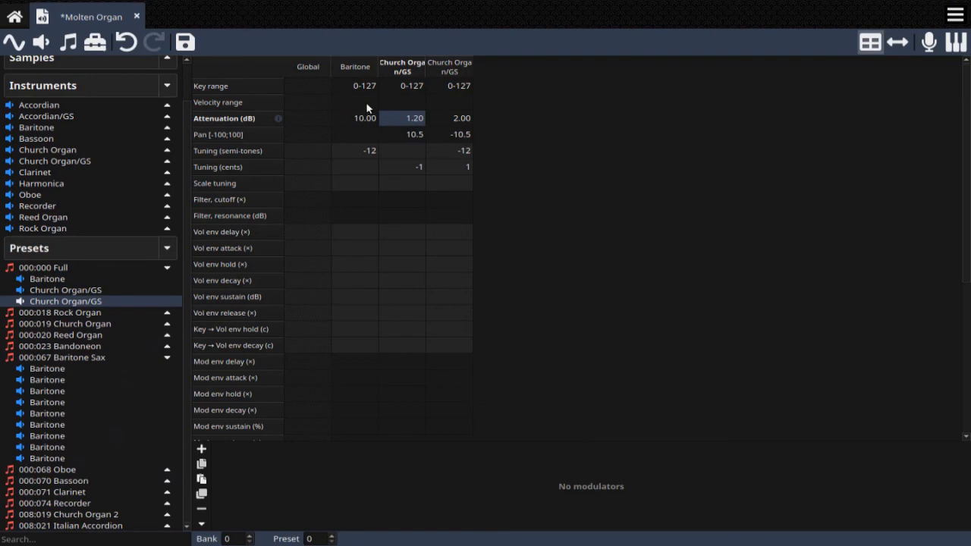
pyautogui.doubleClick(404, 116)
pyautogui.write('5')
pyautogui.doubleClick(471, 117)
pyautogui.write('5')
pyautogui.click(411, 101)
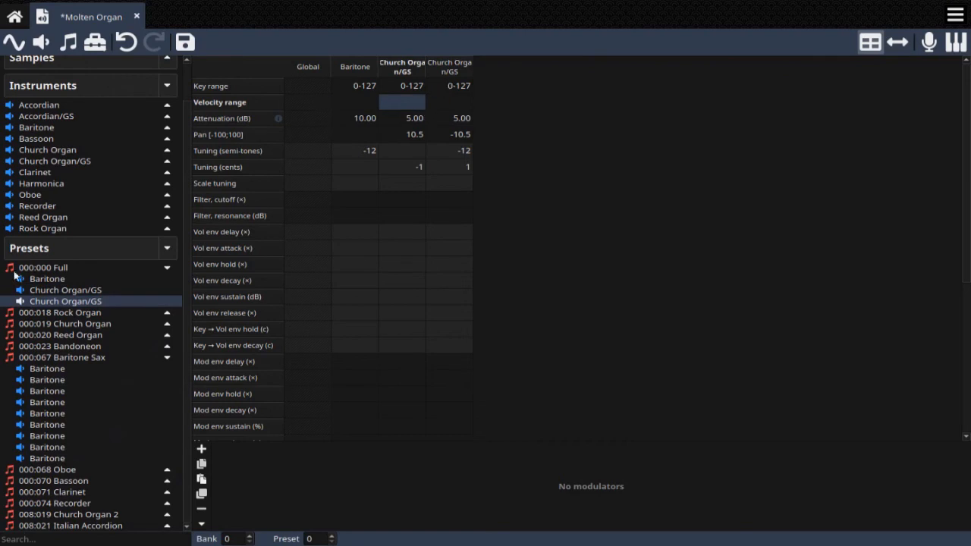
# Compare the Full preset with the original Church Organ 2 preset.
pyautogui.click(71, 267)
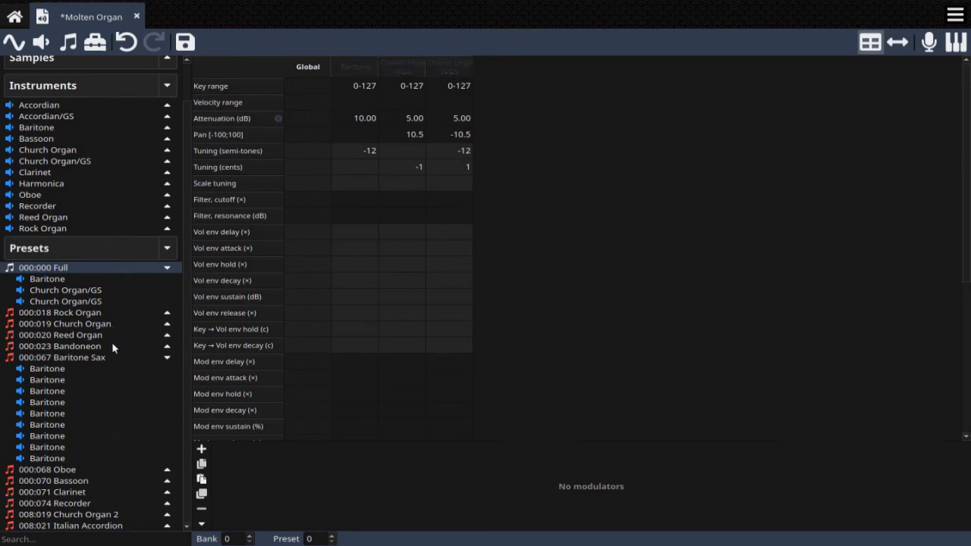
pyautogui.click(102, 516)
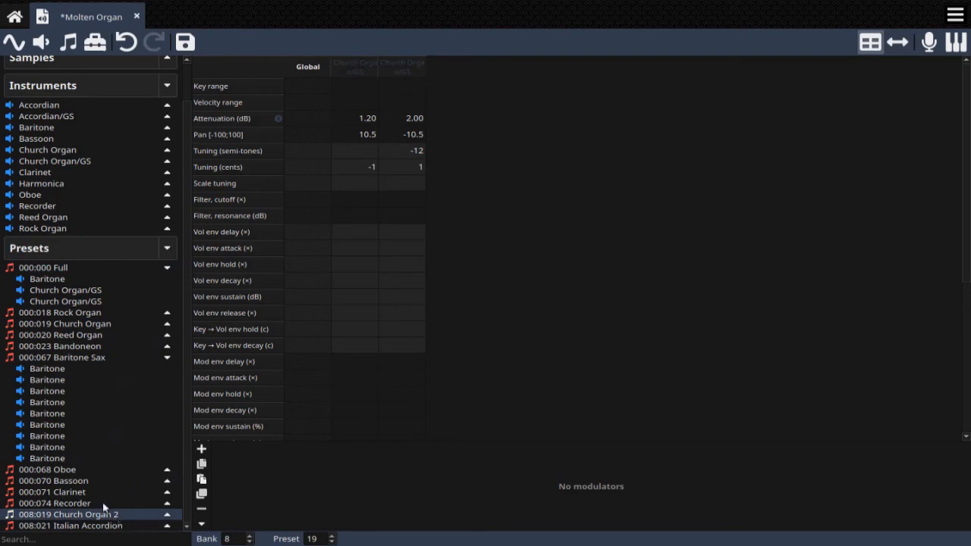
pyautogui.click(59, 267)
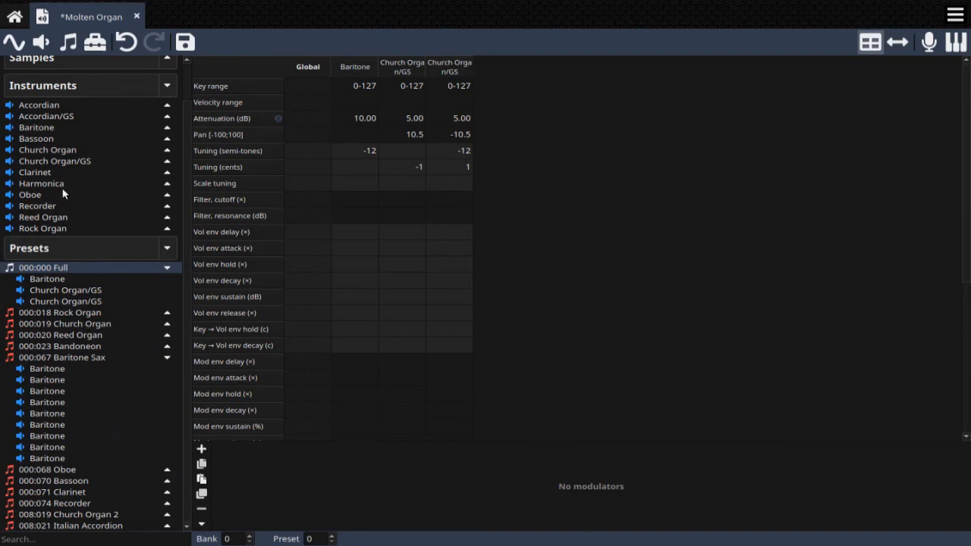
# Copy the Bassoon instrument into the 000:000 Full preset and set the new layer's tuning to -12 semitones.
pyautogui.click(63, 140)
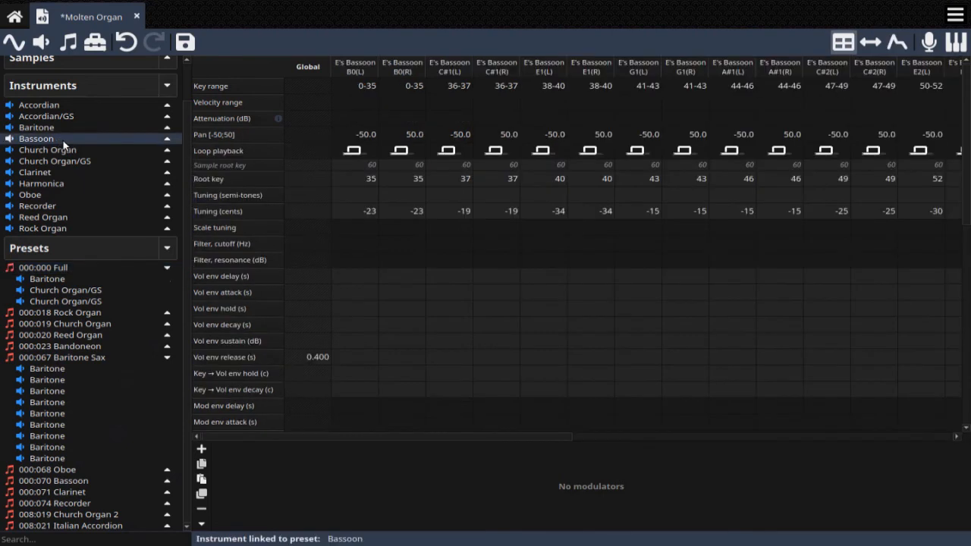
pyautogui.rightClick(63, 140)
pyautogui.click(98, 190)
pyautogui.rightClick(60, 267)
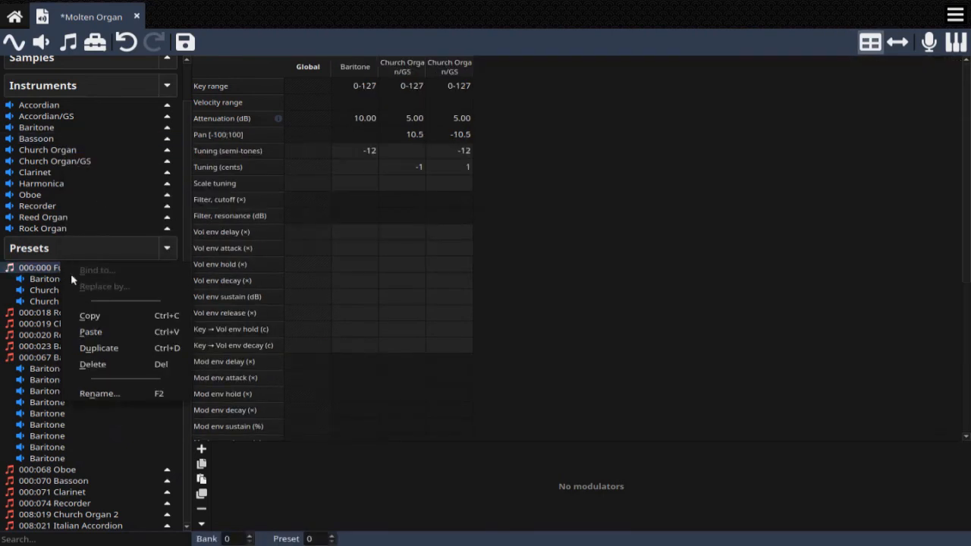
pyautogui.click(91, 332)
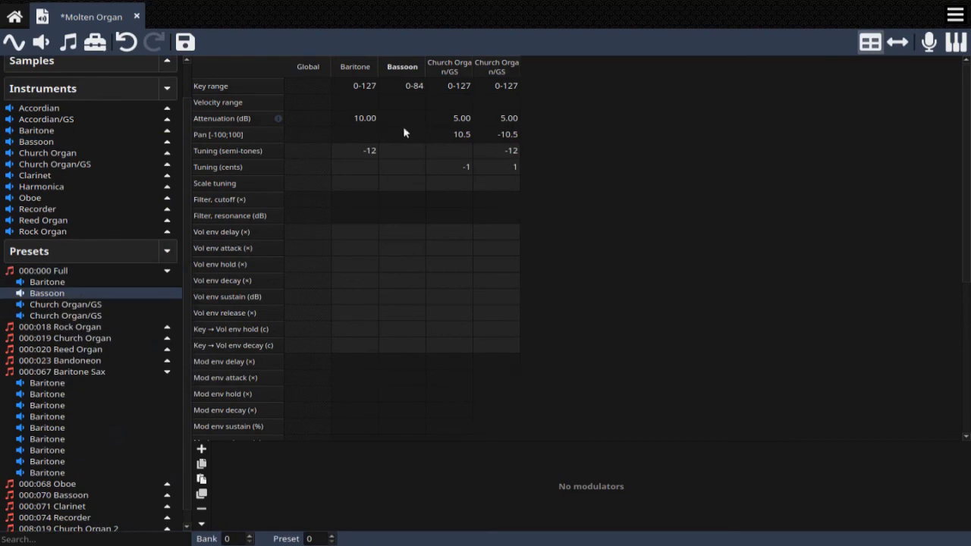
pyautogui.doubleClick(409, 150)
pyautogui.write('-12')
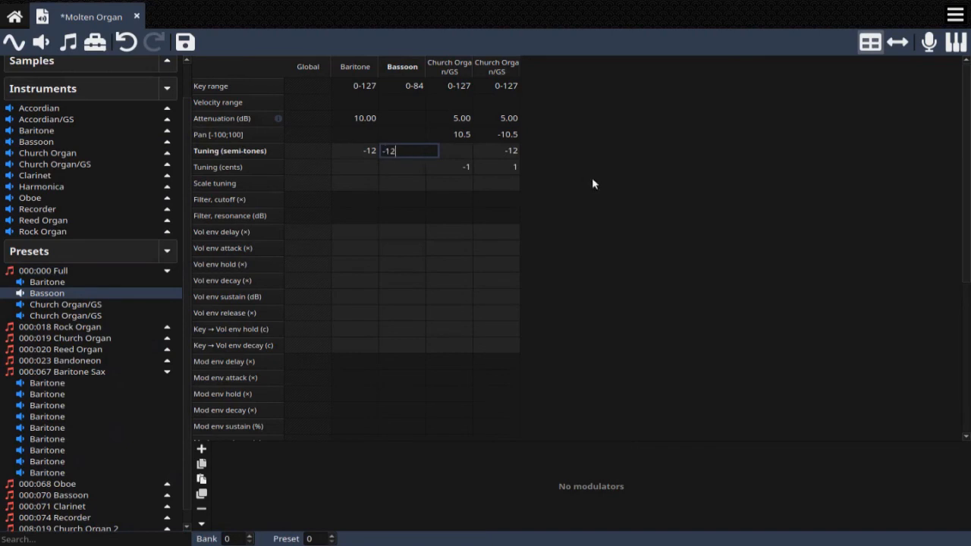
pyautogui.click(457, 155)
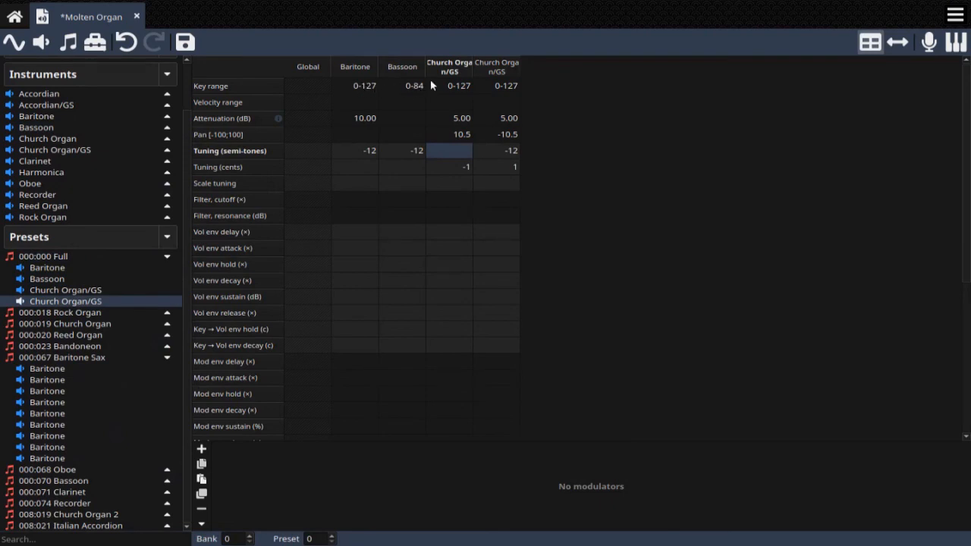
# Show the virtual keyboard and place it over the middle of the parameter table.
pyautogui.click(955, 42)
pyautogui.moveTo(475, 205); pyautogui.dragTo(492, 221)
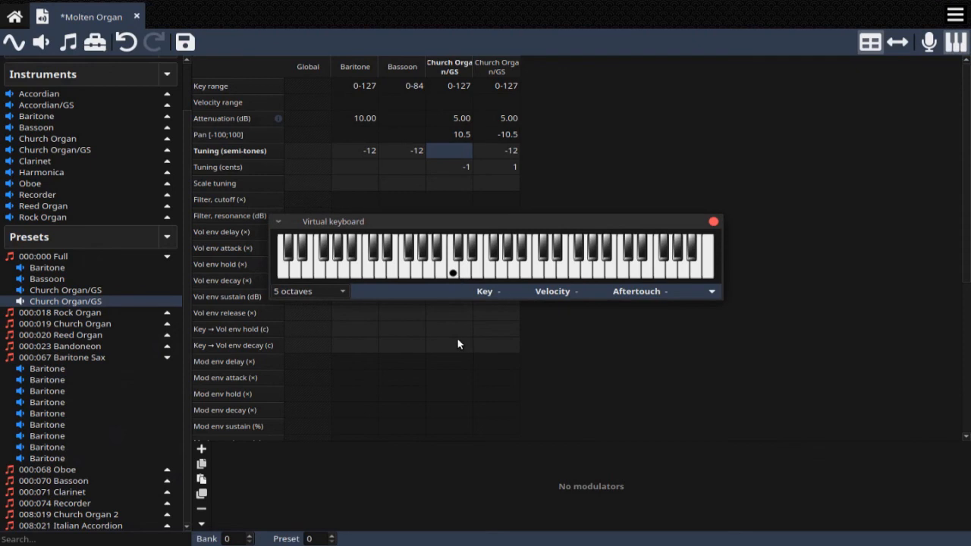
pyautogui.press('q')
# Set the attenuation of the Bassoon layer in the Full preset to 10 dB.
pyautogui.doubleClick(411, 117)
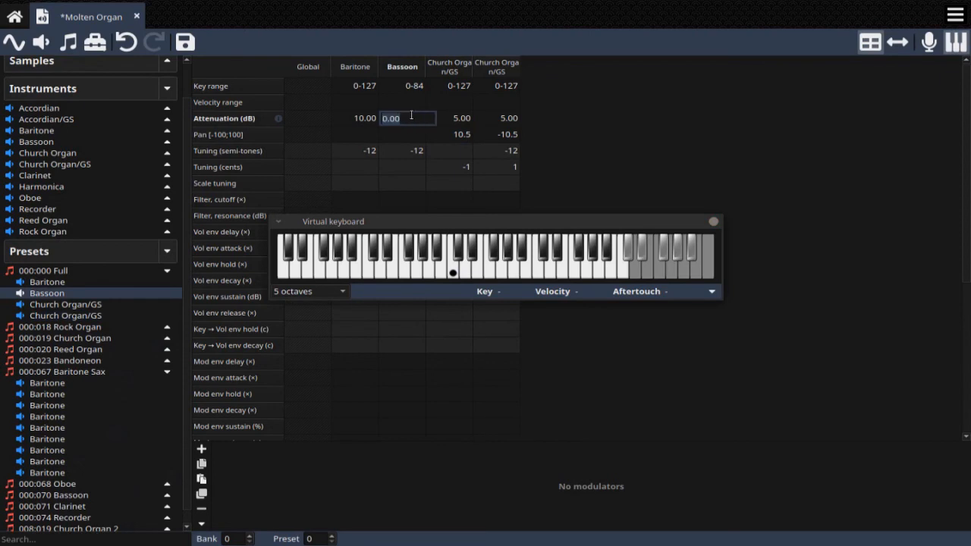
pyautogui.write('10')
pyautogui.click(366, 119)
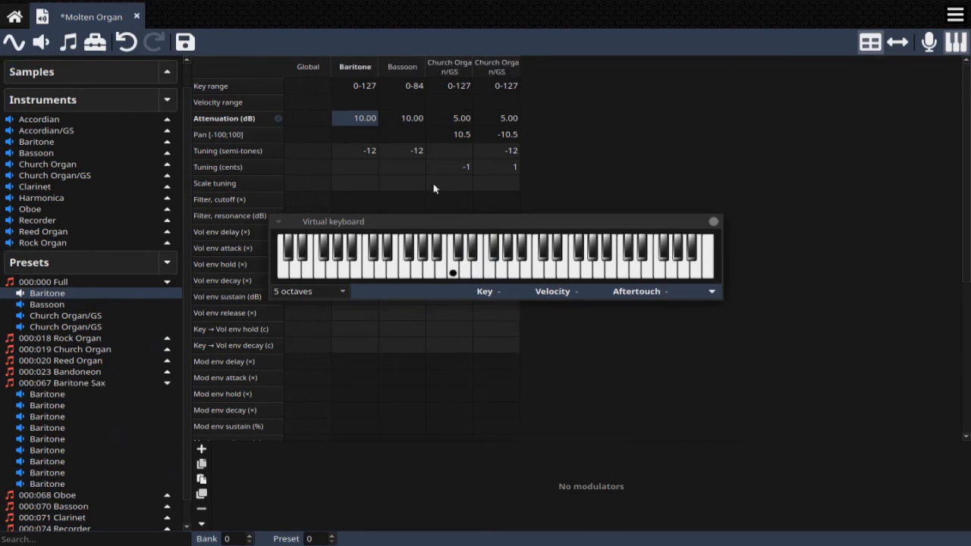
# Split the key ranges in the Full preset, giving the Bassoon layer 60-127 and the Baritone layer 0-59, and check the split at middle C.
pyautogui.doubleClick(412, 85)
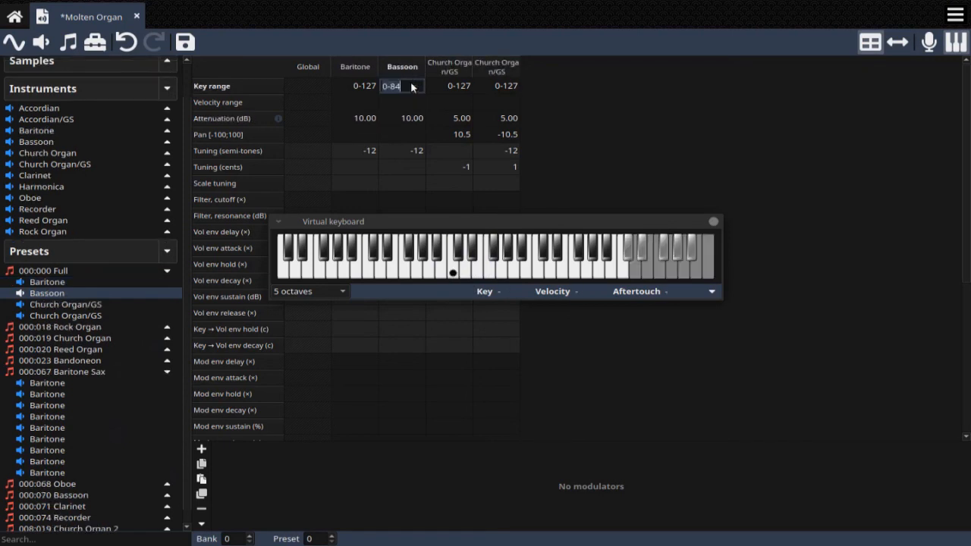
pyautogui.write('60-127')
pyautogui.doubleClick(366, 85)
pyautogui.click(368, 86)
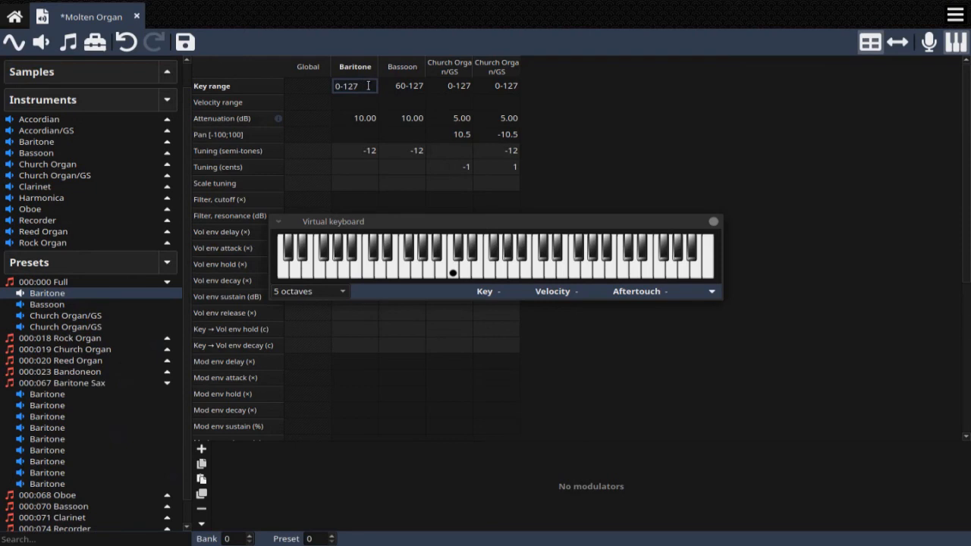
pyautogui.press('BackSpace')
pyautogui.press('BackSpace')
pyautogui.press('BackSpace')
pyautogui.write('59')
pyautogui.click(396, 67)
pyautogui.click(457, 249)
pyautogui.click(450, 269)
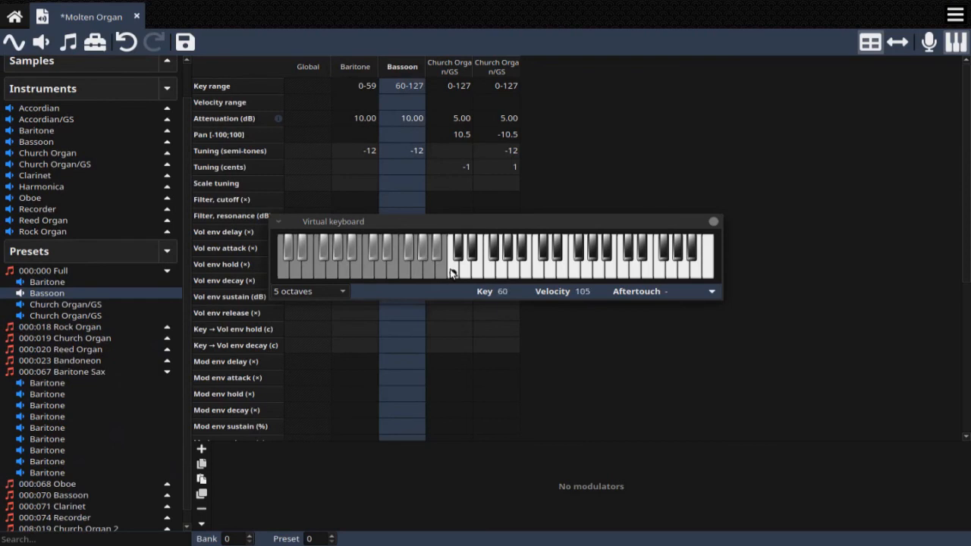
# Copy the Oboe instrument into the 000:000 Full preset.
pyautogui.click(103, 267)
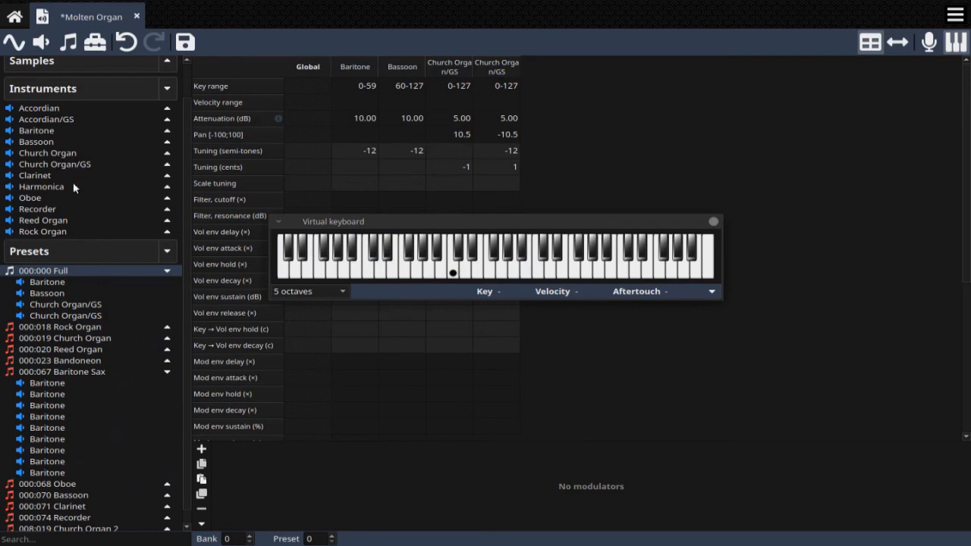
pyautogui.click(55, 196)
pyautogui.rightClick(59, 198)
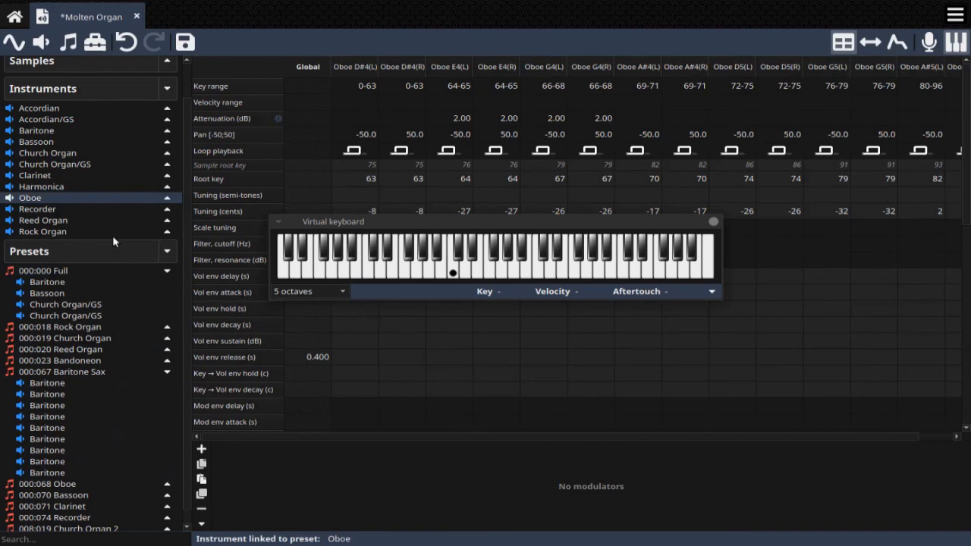
pyautogui.click(43, 273)
pyautogui.rightClick(43, 273)
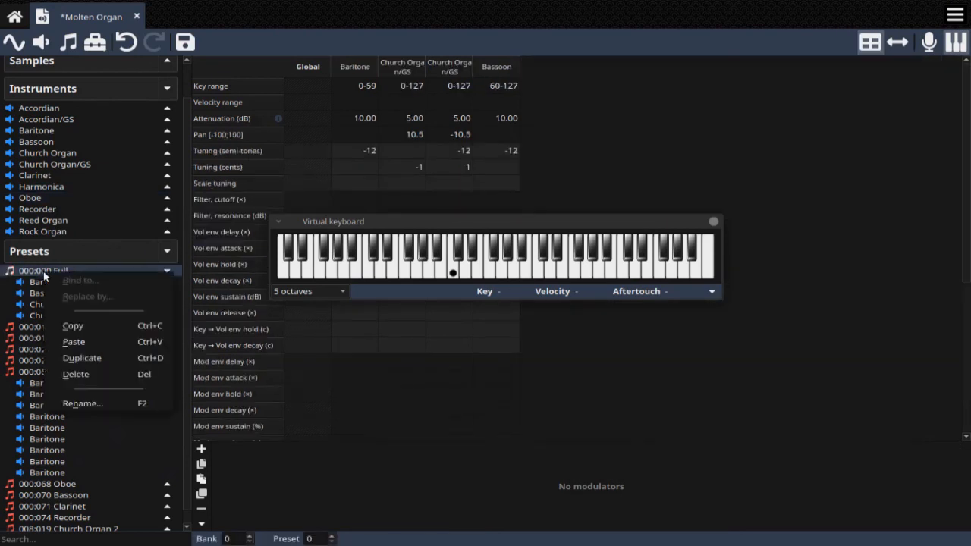
pyautogui.click(102, 336)
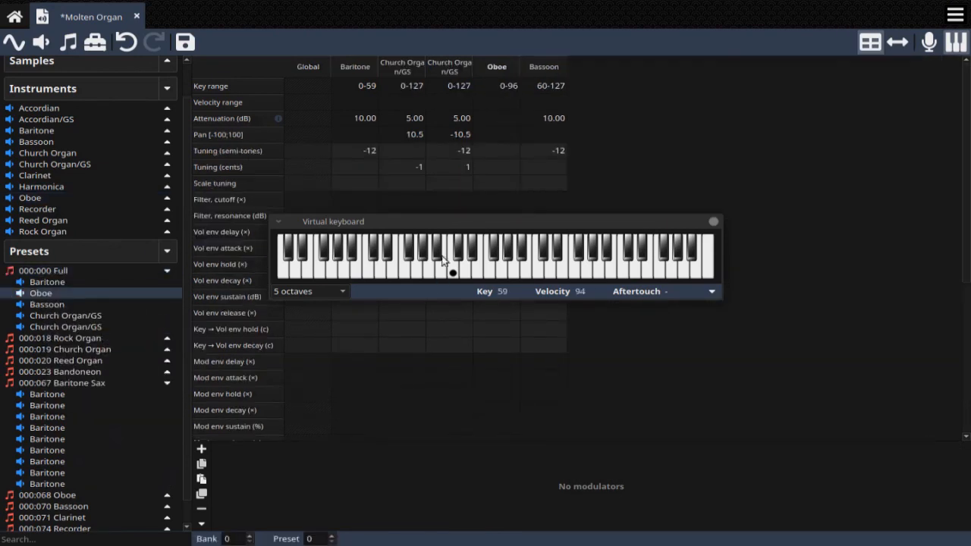
# Set the Oboe layer's key range to 67-127 and its attenuation to 10 dB.
pyautogui.click(501, 86)
pyautogui.doubleClick(498, 88)
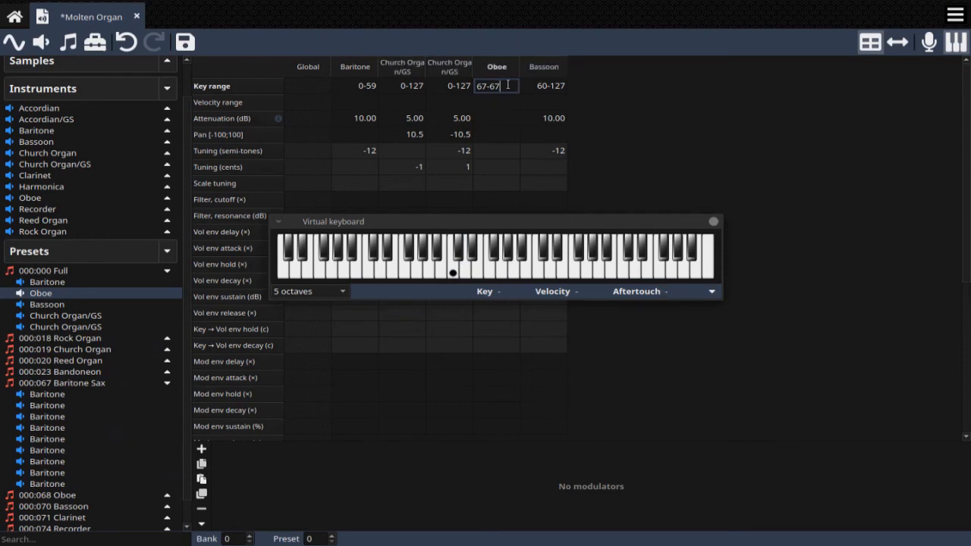
pyautogui.press('BackSpace')
pyautogui.press('BackSpace')
pyautogui.write('127')
pyautogui.click(493, 116)
pyautogui.doubleClick(497, 118)
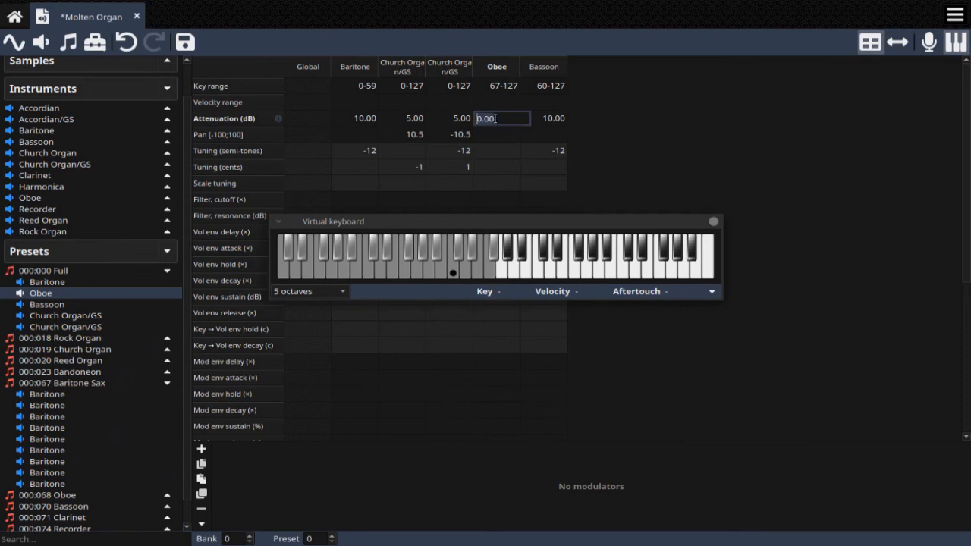
pyautogui.write('10')
pyautogui.press('Return')
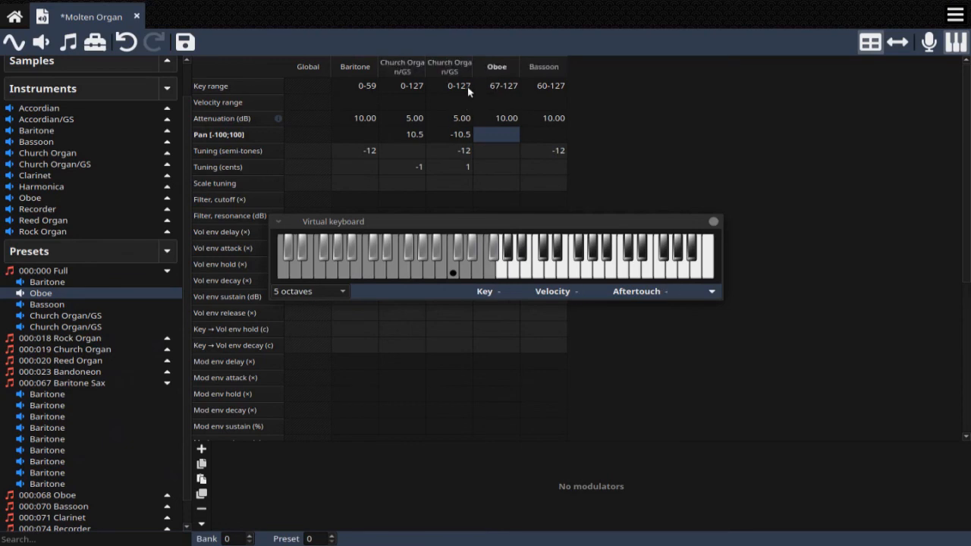
# Copy the Bassoon instrument into the 000:000 Full preset as a second Bassoon layer.
pyautogui.moveTo(363, 255); pyautogui.dragTo(424, 266)
pyautogui.moveTo(502, 267); pyautogui.dragTo(472, 268)
pyautogui.click(52, 142)
pyautogui.rightClick(51, 142)
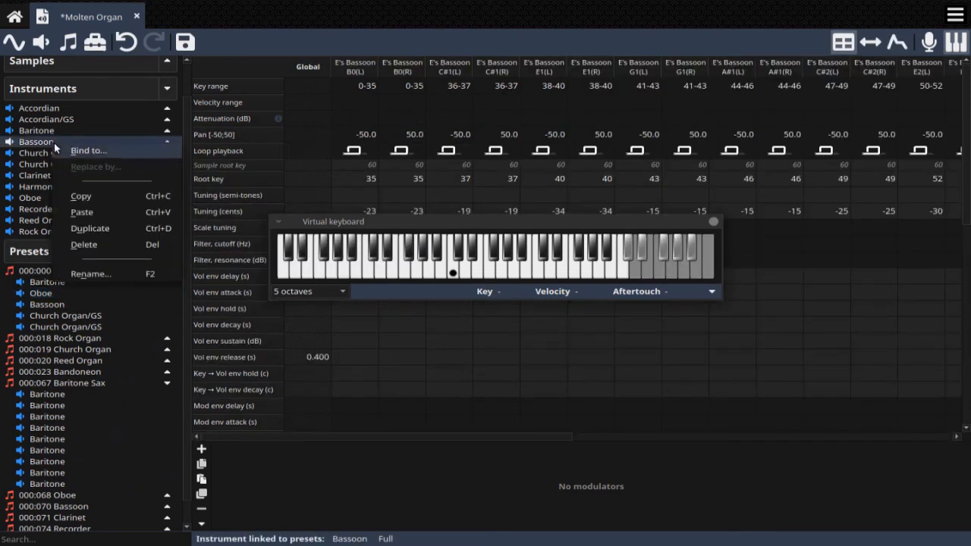
pyautogui.click(100, 194)
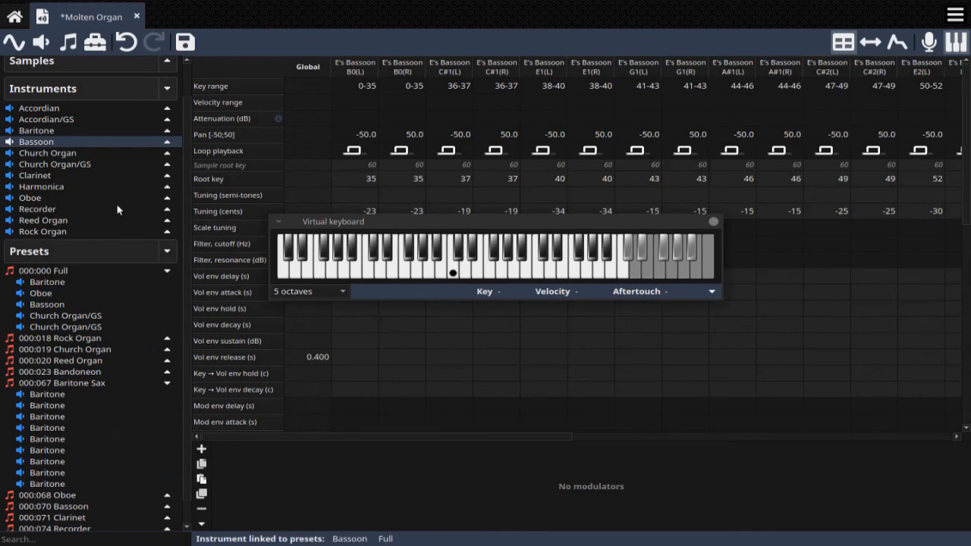
pyautogui.rightClick(73, 270)
pyautogui.click(114, 337)
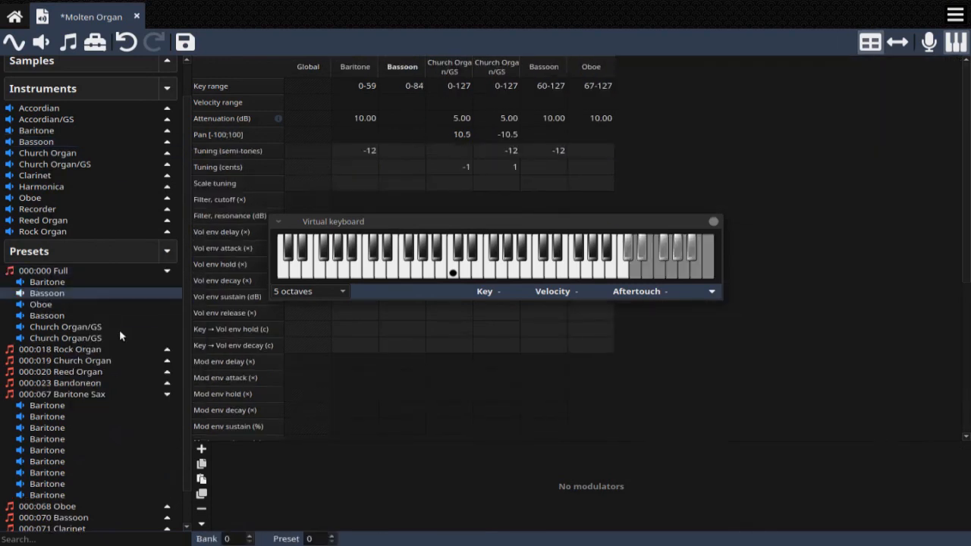
# Set the newly added Bassoon layer's attenuation to 10 dB and its key range to 0-66.
pyautogui.doubleClick(400, 116)
pyautogui.write('10')
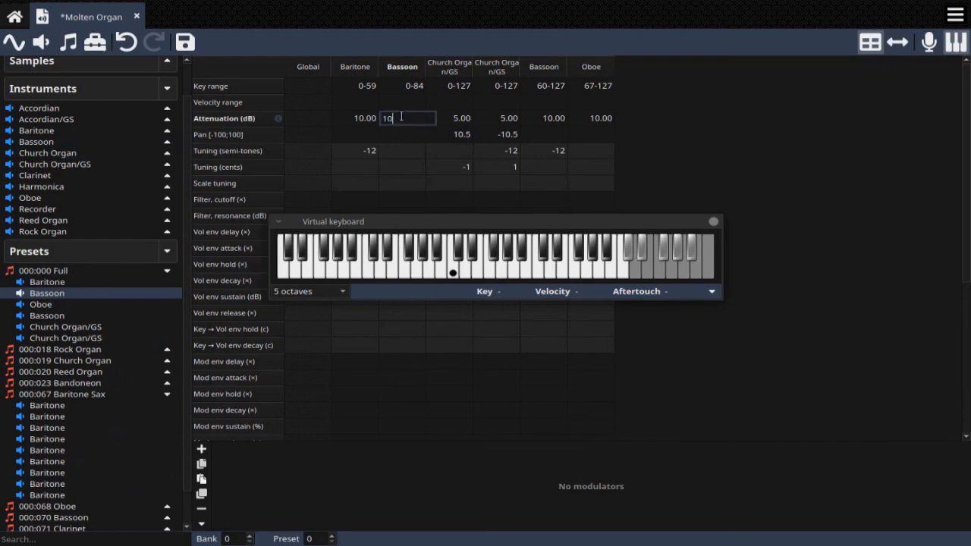
pyautogui.click(346, 118)
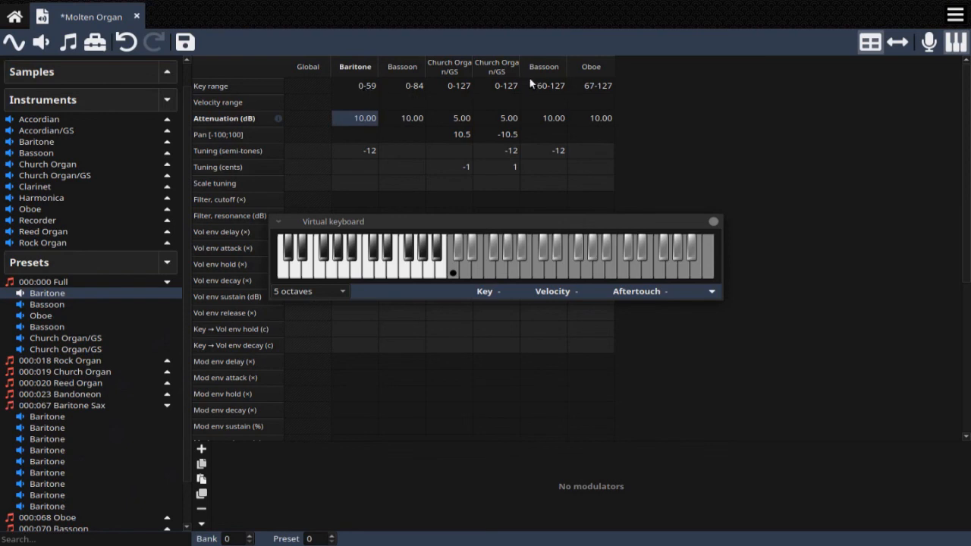
pyautogui.click(411, 84)
pyautogui.click(412, 85)
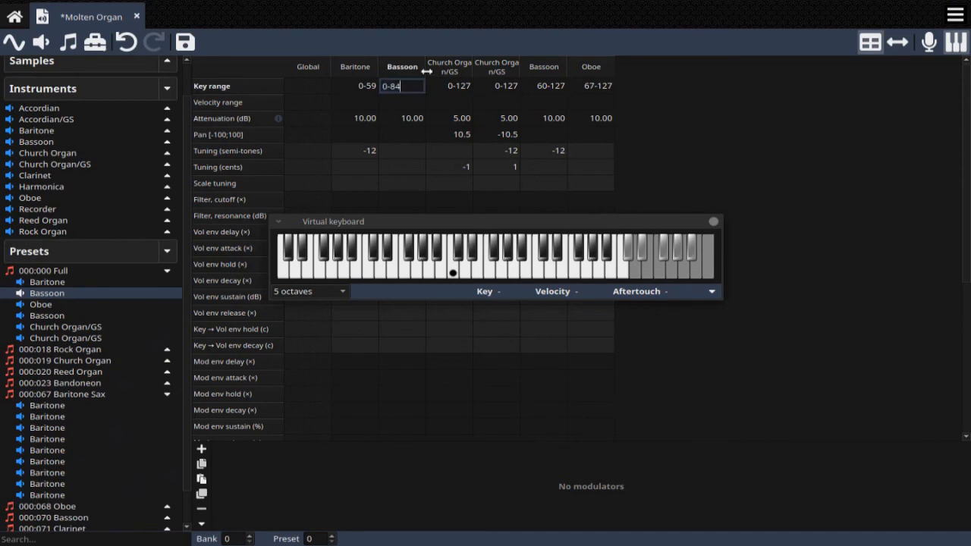
pyautogui.press('BackSpace')
pyautogui.press('BackSpace')
pyautogui.write('66')
pyautogui.click(443, 103)
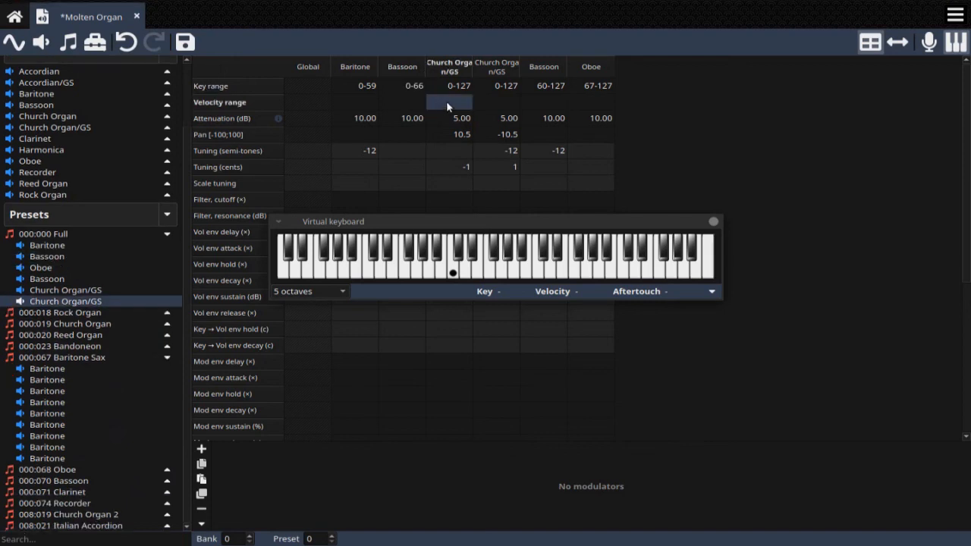
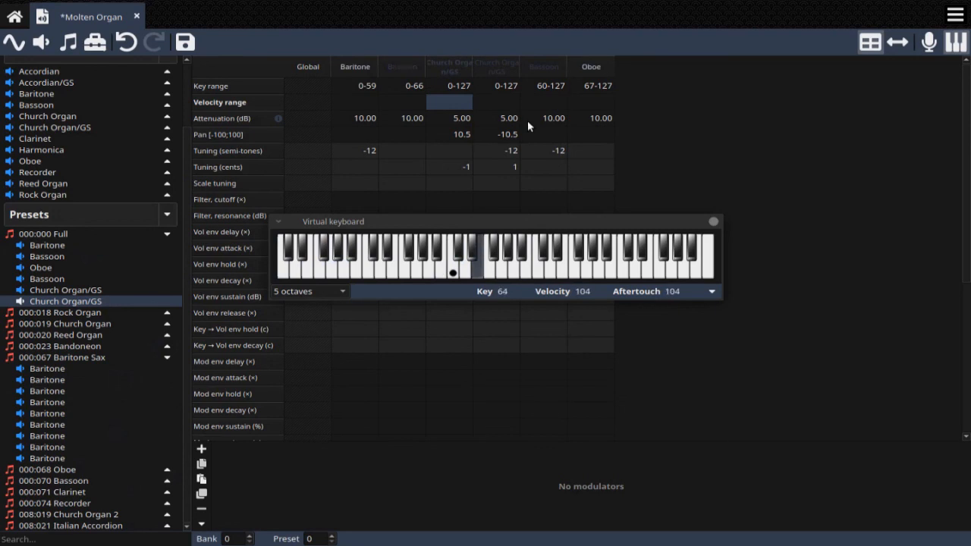
# Collapse the expanded presets and compare the layers of 000:000 Full with 008:019 Church Organ 2.
pyautogui.click(166, 233)
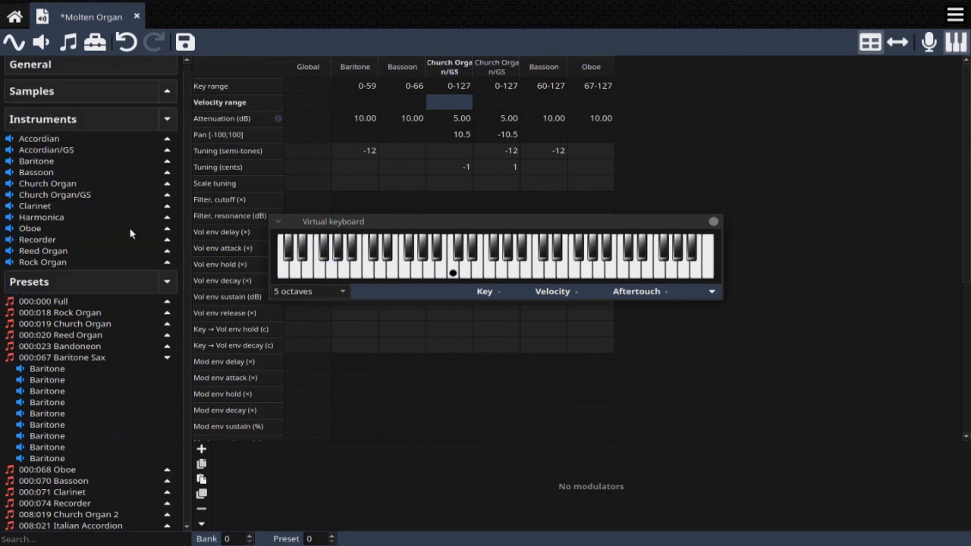
pyautogui.click(81, 301)
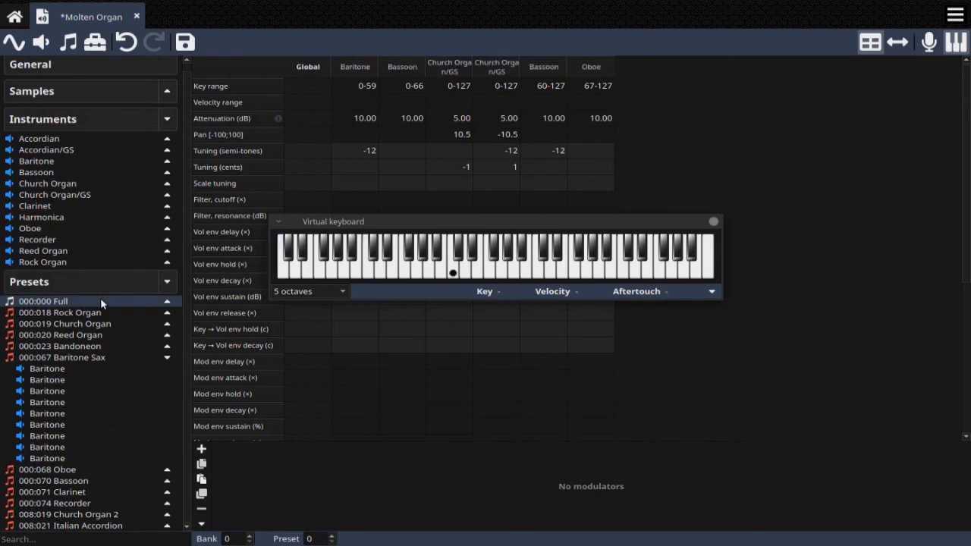
pyautogui.click(166, 358)
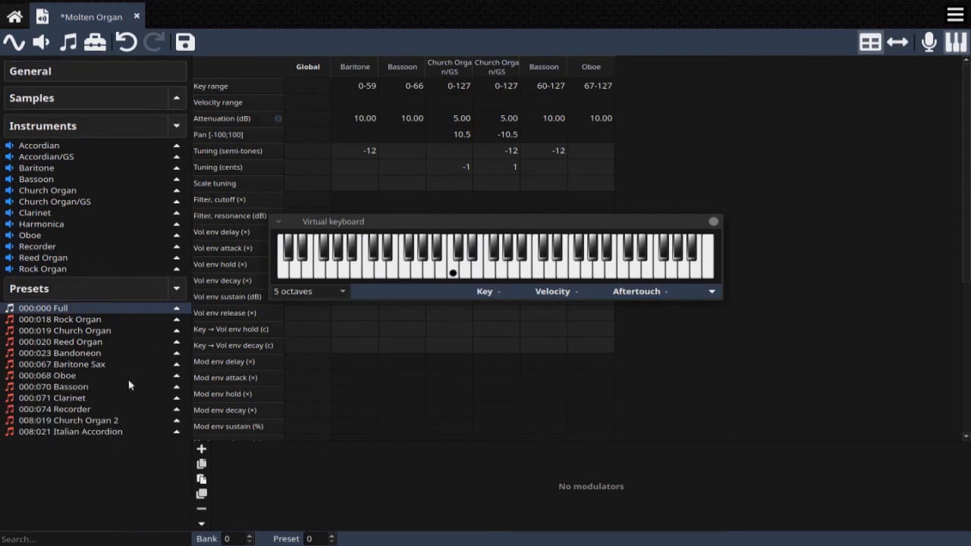
pyautogui.click(114, 422)
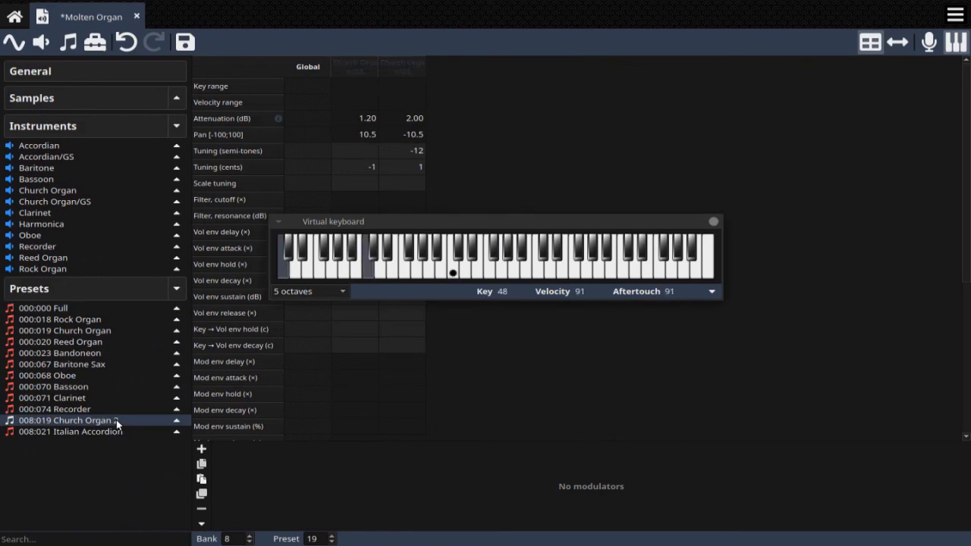
pyautogui.click(69, 311)
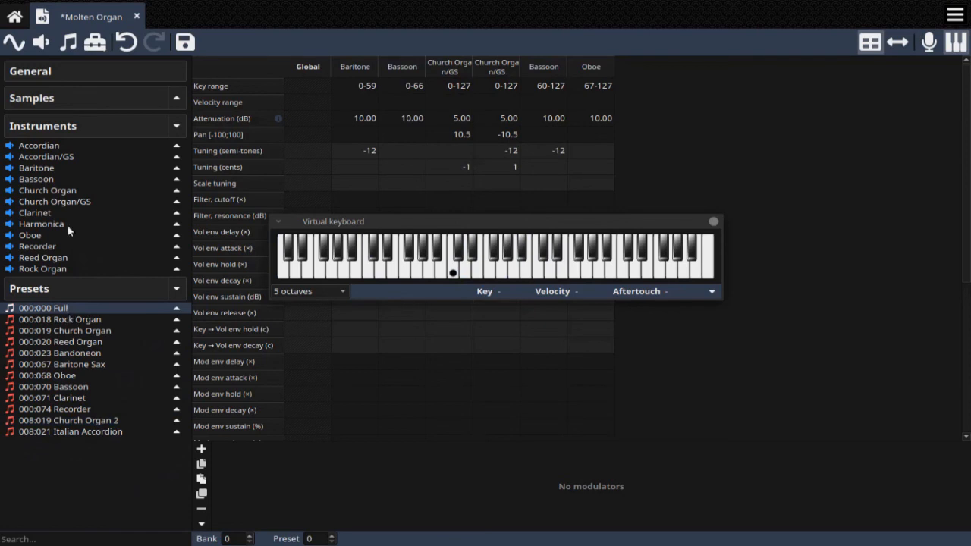
pyautogui.click(177, 310)
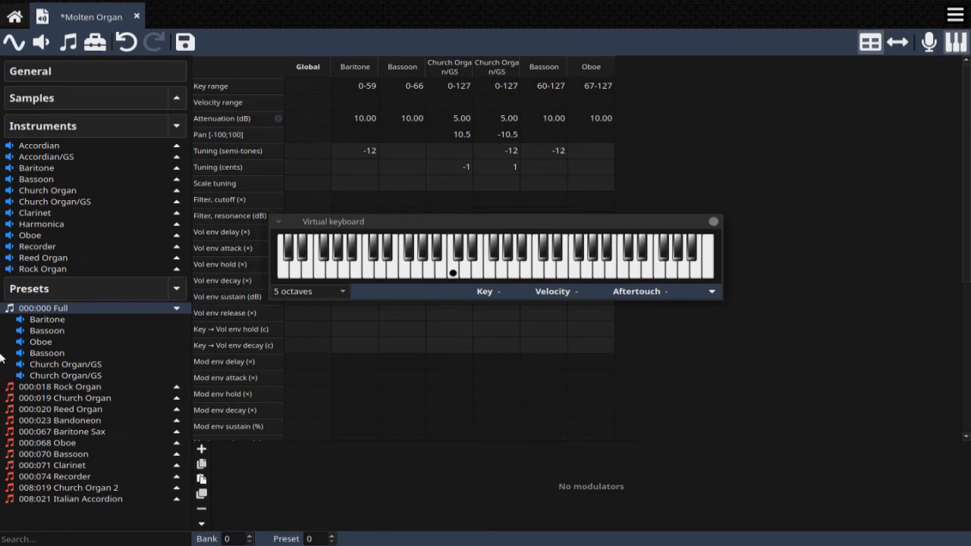
pyautogui.click(176, 309)
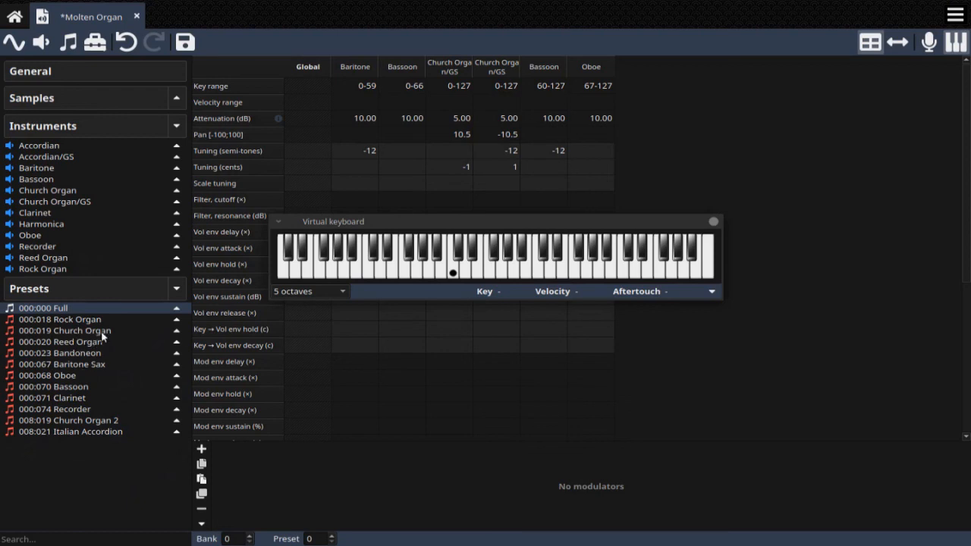
# Check the 000:074 Recorder preset, close the virtual keyboard and return to the 000:000 Full preset.
pyautogui.click(84, 407)
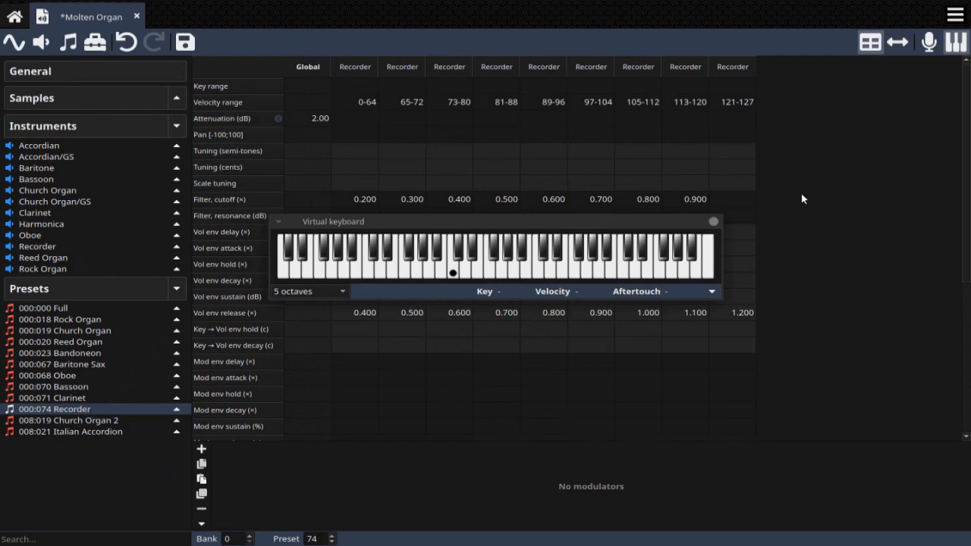
pyautogui.click(713, 220)
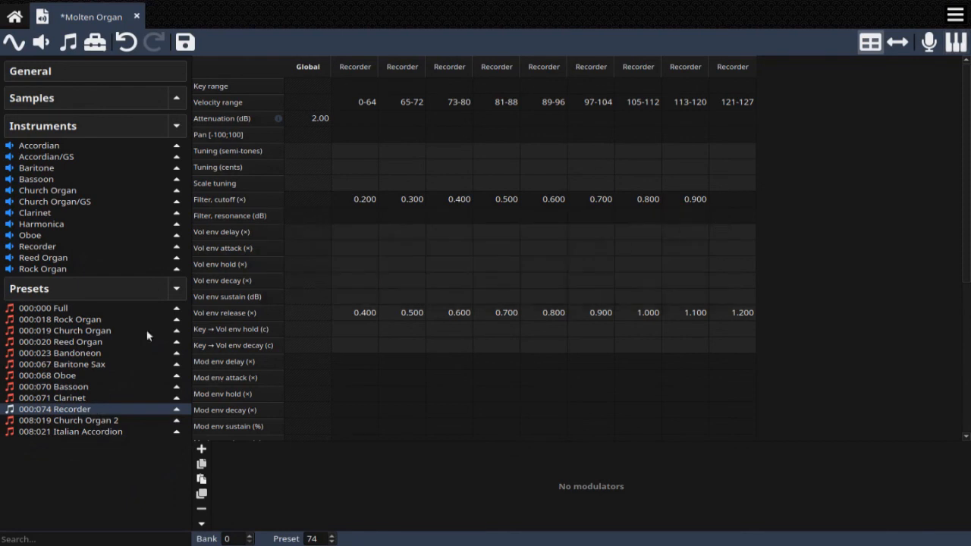
pyautogui.click(78, 308)
# Set the Bassoon instrument's volume envelope release to 1 s in the envelope editor.
pyautogui.click(36, 179)
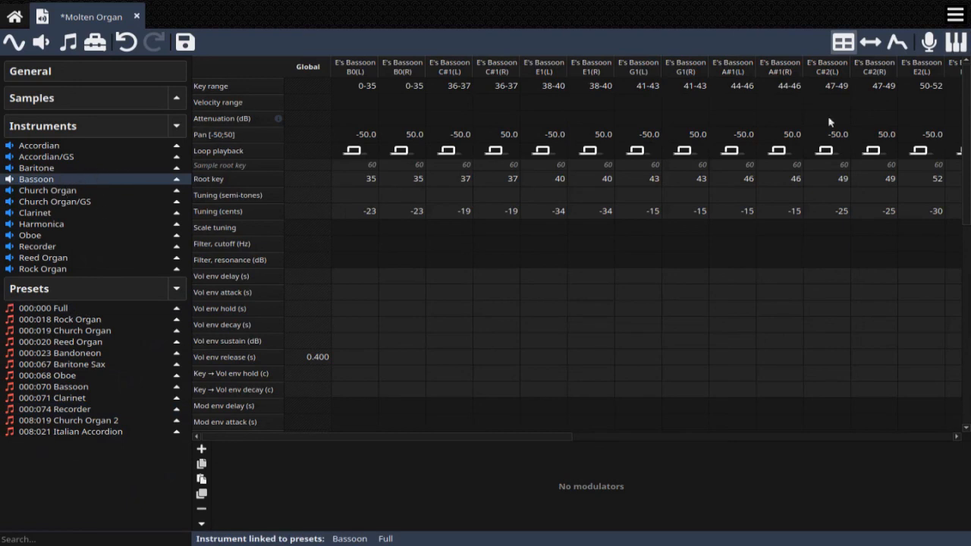
pyautogui.click(897, 42)
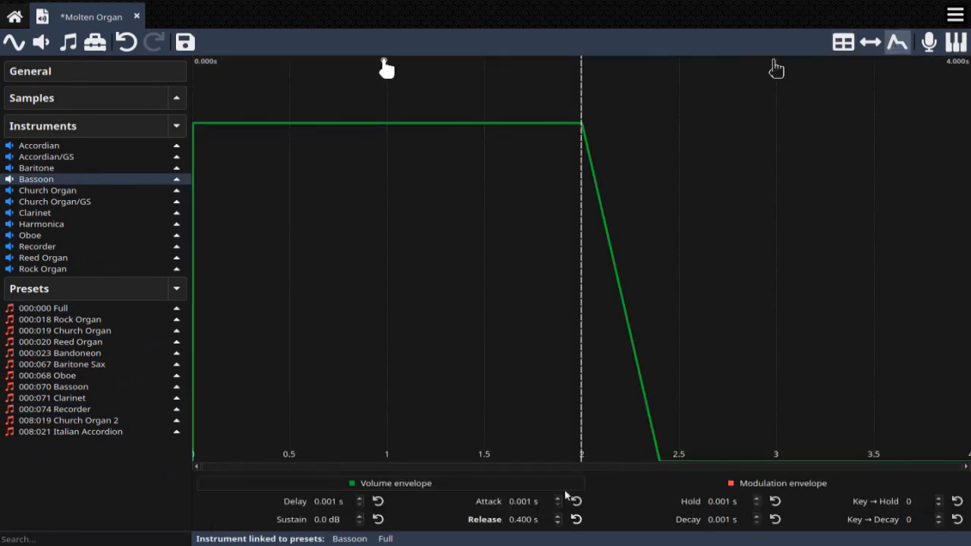
pyautogui.moveTo(538, 519); pyautogui.dragTo(455, 519)
pyautogui.write('1')
pyautogui.click(536, 501)
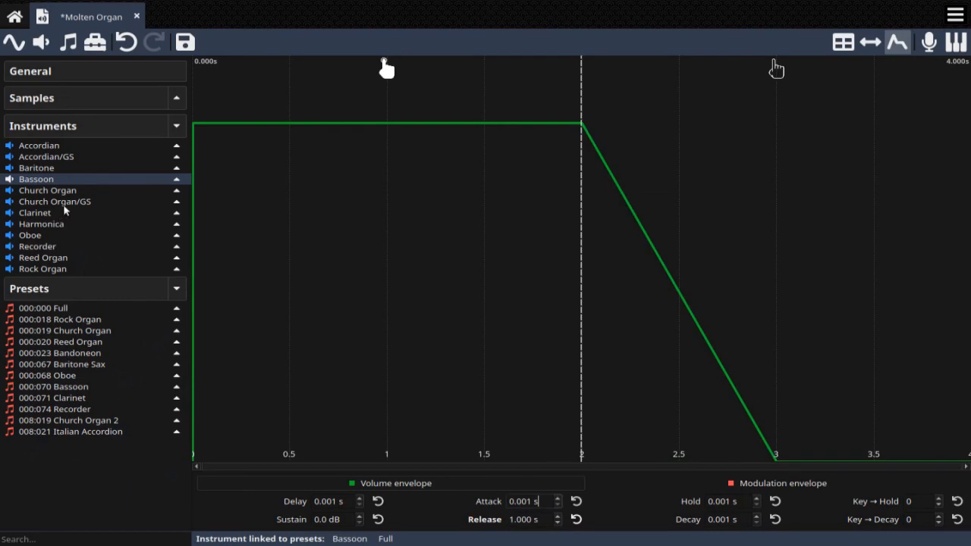
# Set the Baritone instrument's volume envelope release to 1 s.
pyautogui.click(59, 167)
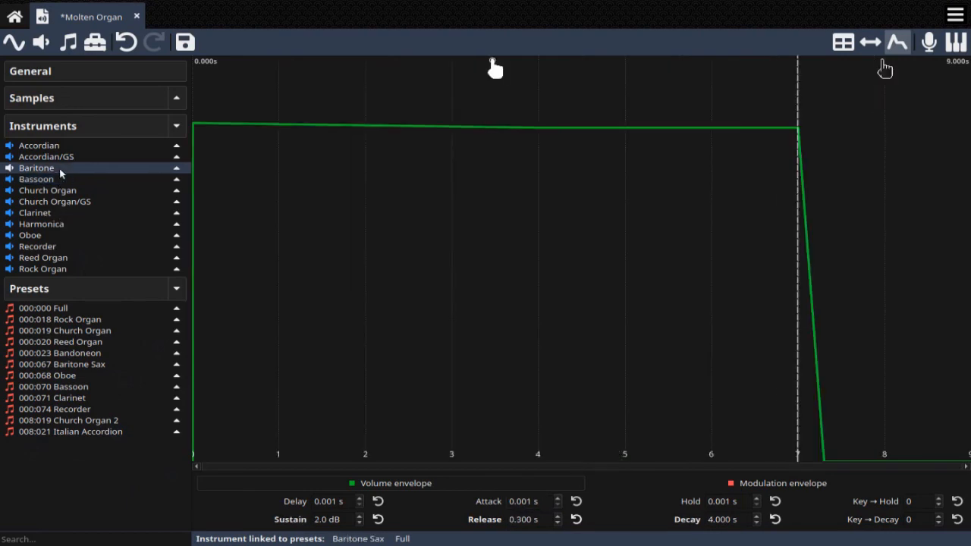
pyautogui.moveTo(540, 518); pyautogui.dragTo(489, 514)
pyautogui.write('1.')
pyautogui.press('Return')
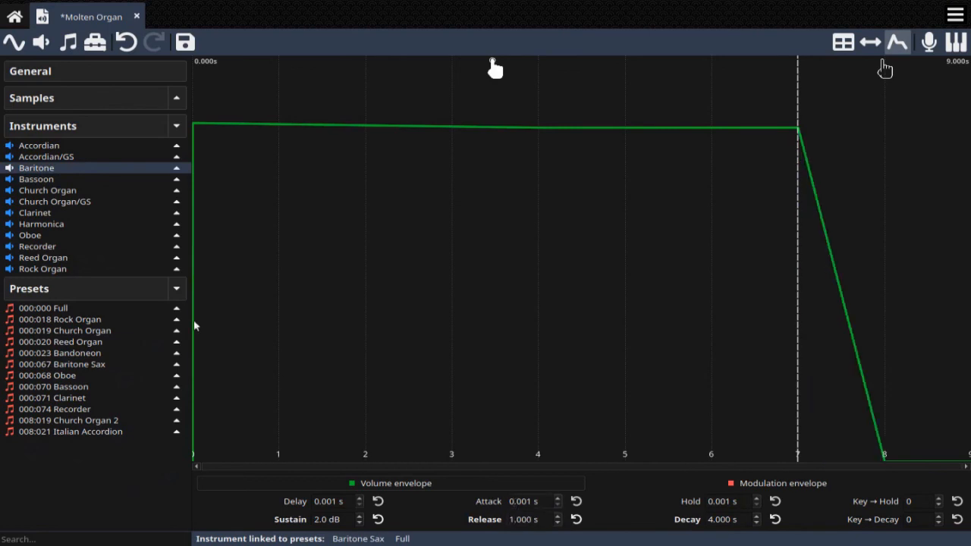
# Set the Oboe instrument's volume envelope release to 1 s.
pyautogui.click(43, 237)
pyautogui.moveTo(547, 520); pyautogui.dragTo(437, 501)
pyautogui.write('1')
pyautogui.press('Return')
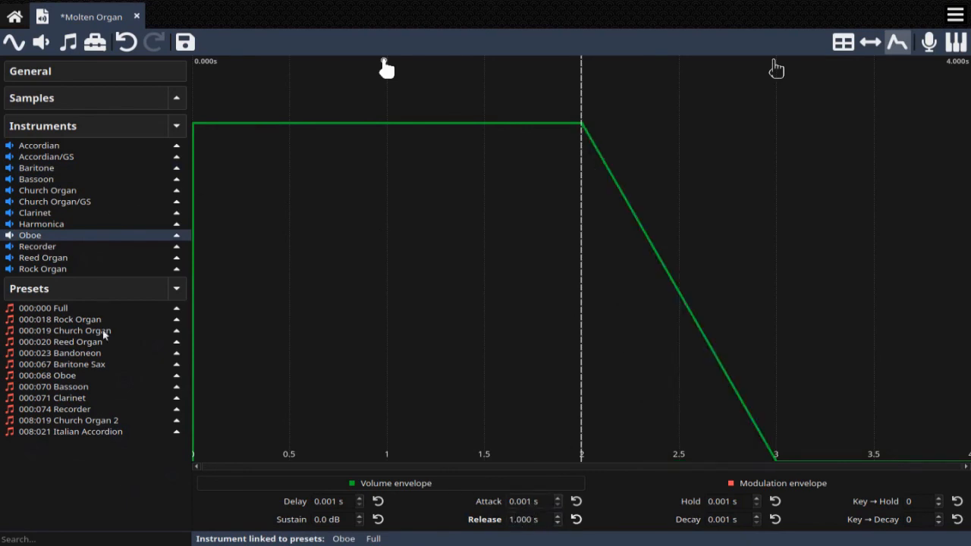
# Set the attenuation of both Church Organ/GS layers in the 000:000 Full preset to 7 dB.
pyautogui.click(97, 306)
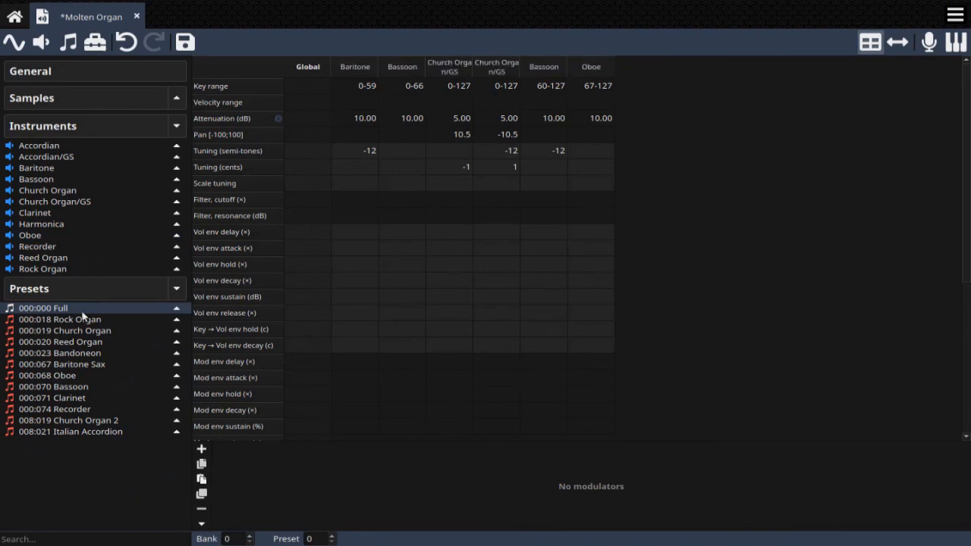
pyautogui.click(176, 309)
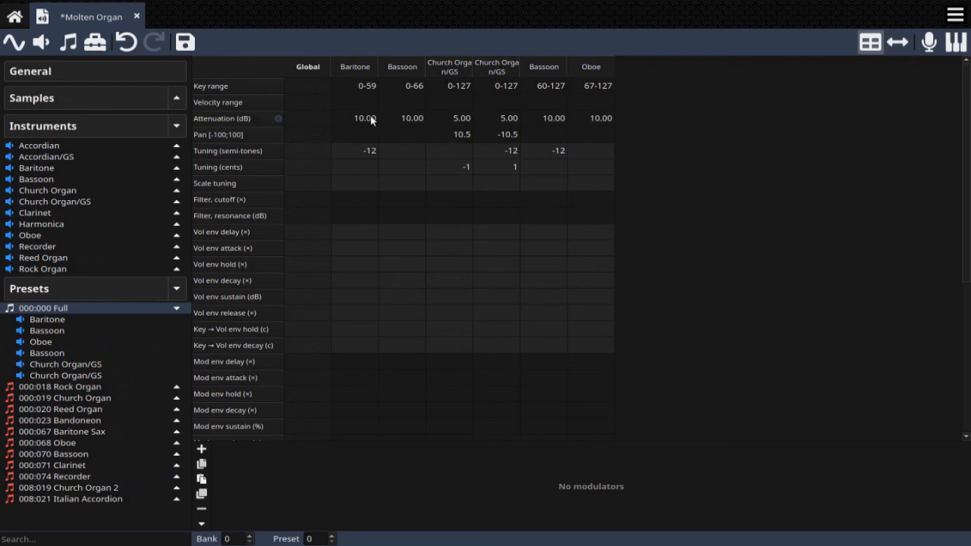
pyautogui.doubleClick(451, 123)
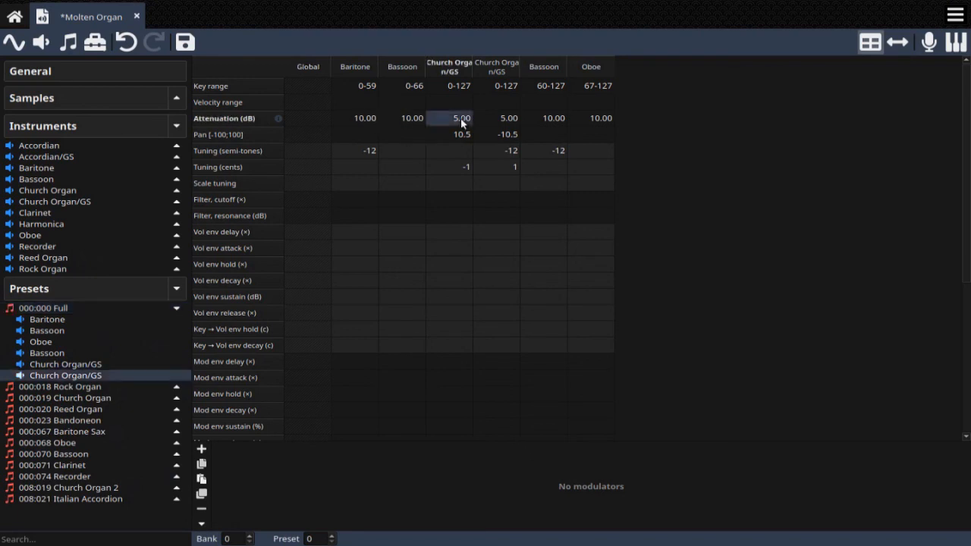
pyautogui.write('7')
pyautogui.click(500, 119)
pyautogui.doubleClick(507, 119)
pyautogui.write('7')
pyautogui.click(550, 119)
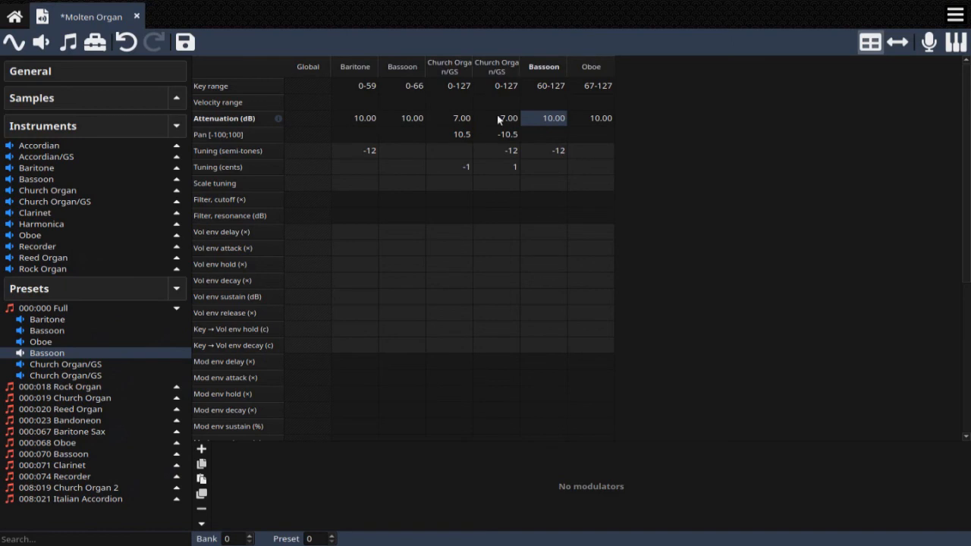
# Set the attenuation of the Full preset's Oboe layer and its 0-66 Bassoon layer to 15 dB.
pyautogui.doubleClick(550, 120)
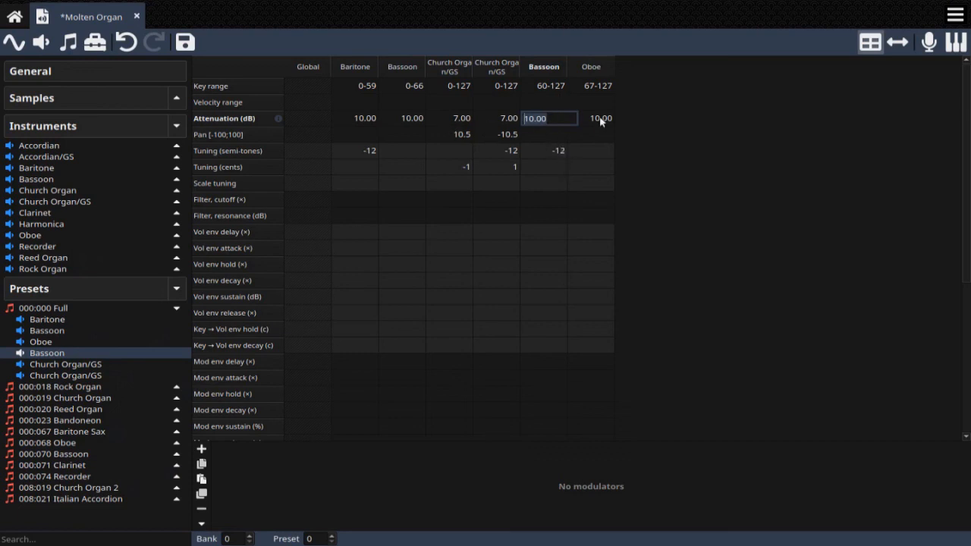
pyautogui.press('Tab')
pyautogui.write('15')
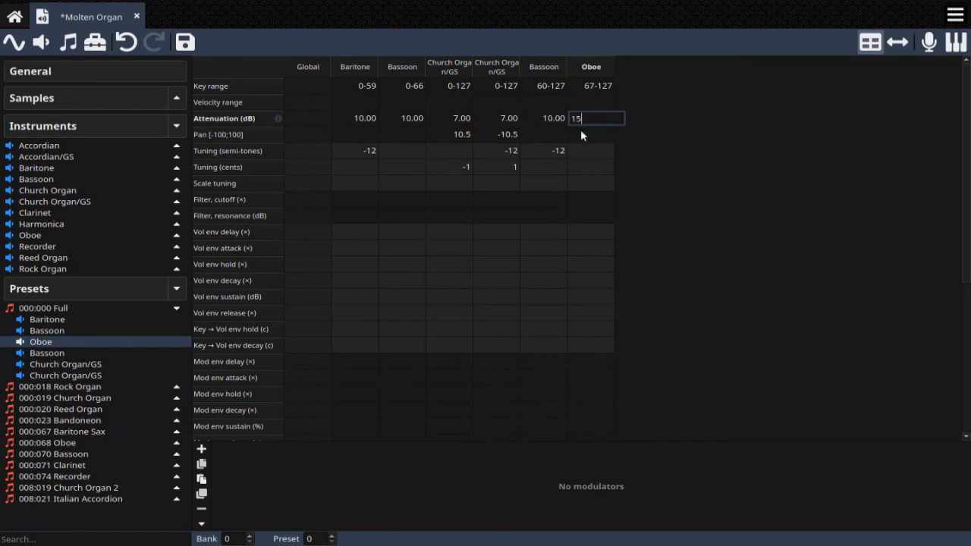
pyautogui.click(579, 134)
pyautogui.doubleClick(411, 117)
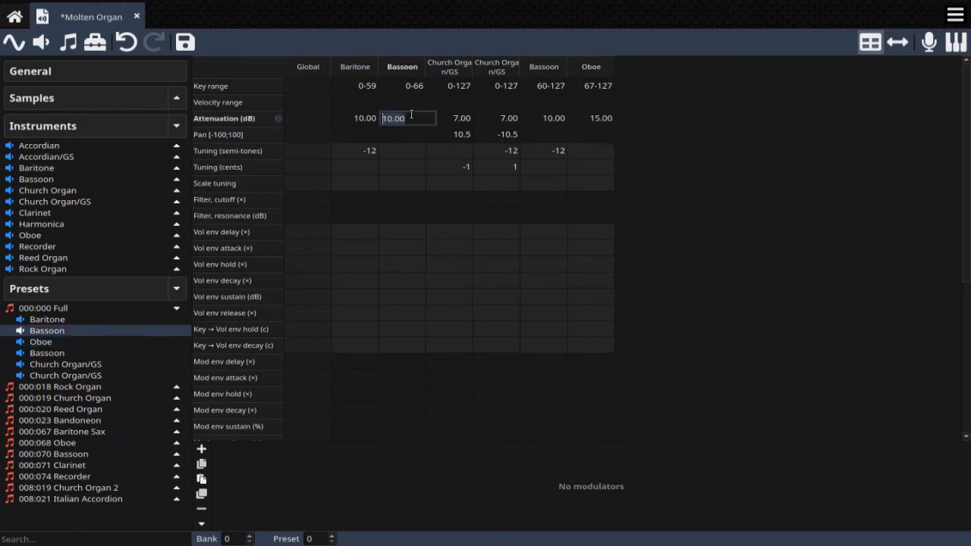
pyautogui.write('15')
pyautogui.click(452, 119)
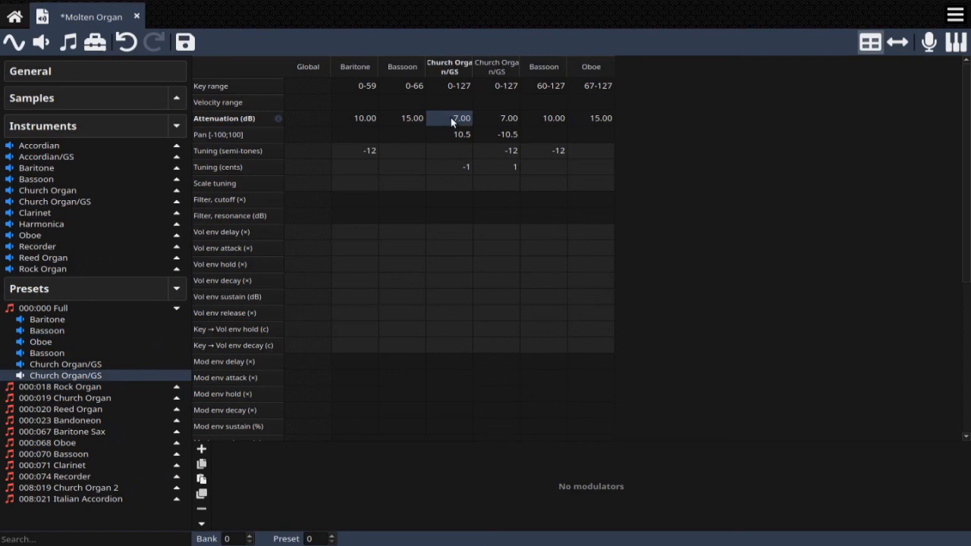
pyautogui.click(176, 308)
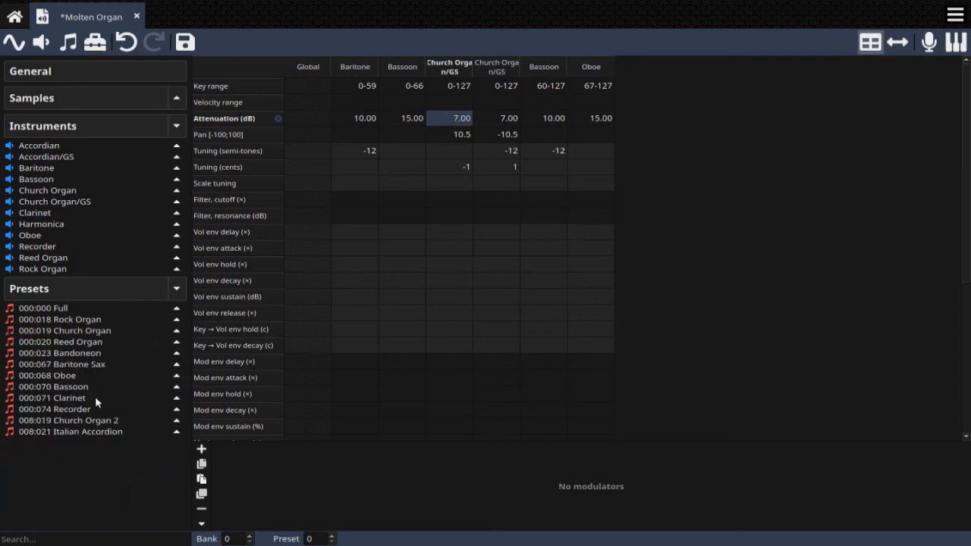
# Set the Recorder instrument's volume envelope release to 1 s and return to the collapsed 000:074 Recorder preset.
pyautogui.click(61, 409)
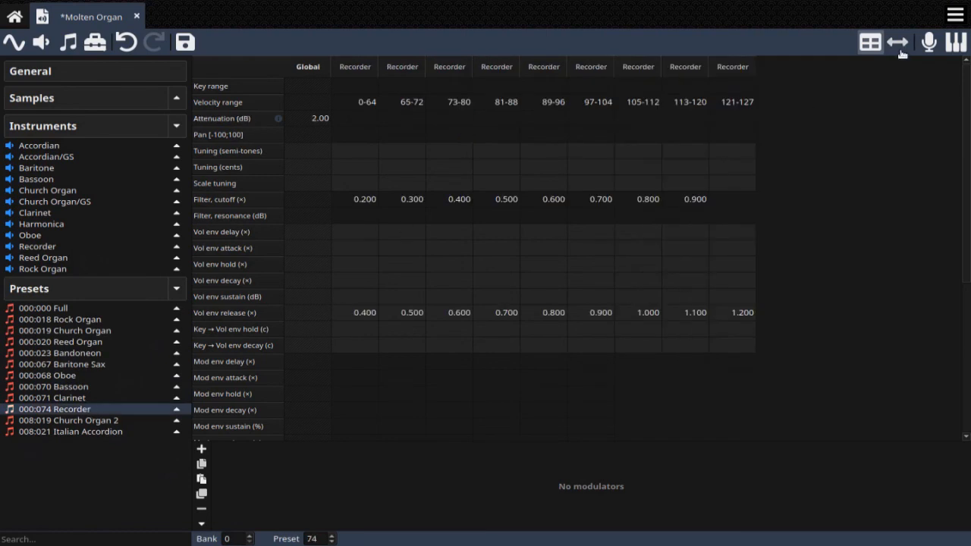
pyautogui.click(176, 409)
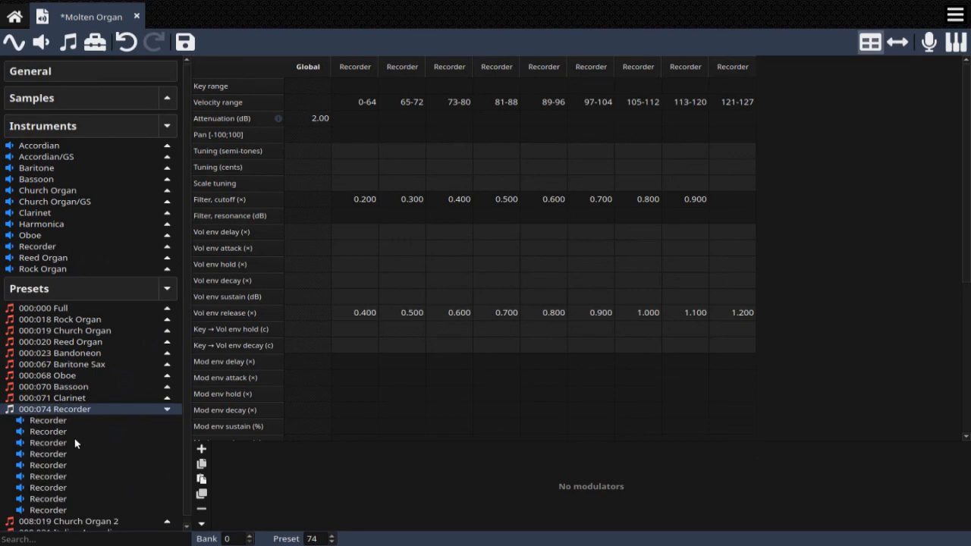
pyautogui.click(53, 246)
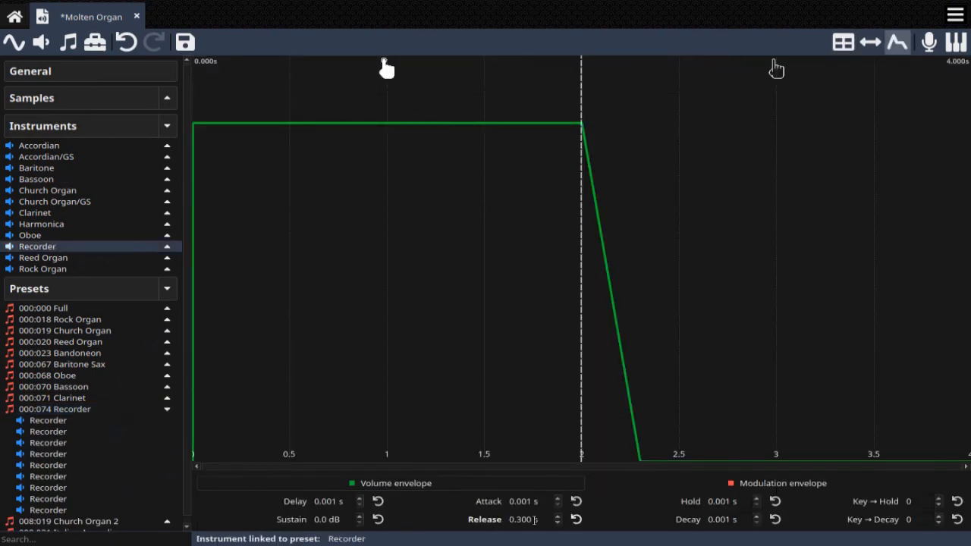
pyautogui.moveTo(540, 520); pyautogui.dragTo(449, 507)
pyautogui.write('1')
pyautogui.press('Return')
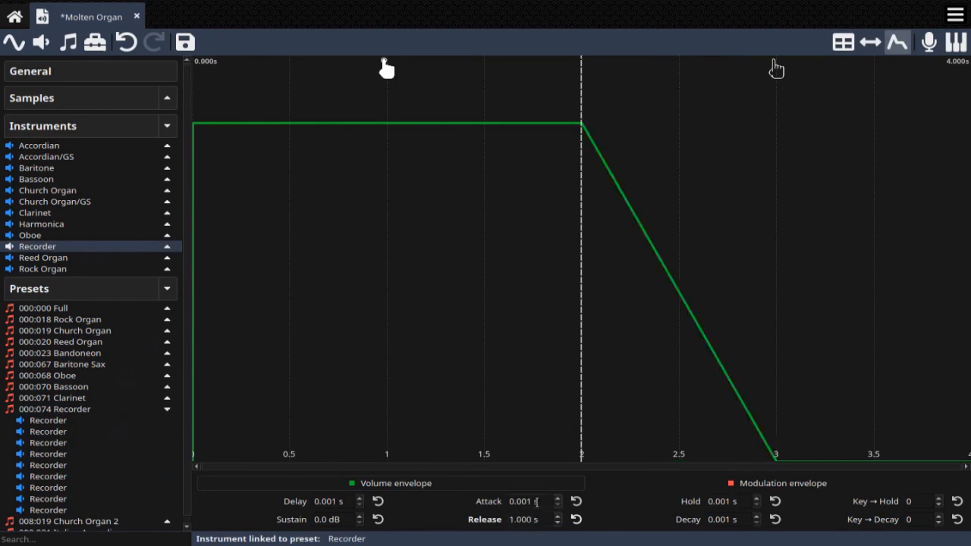
pyautogui.click(79, 409)
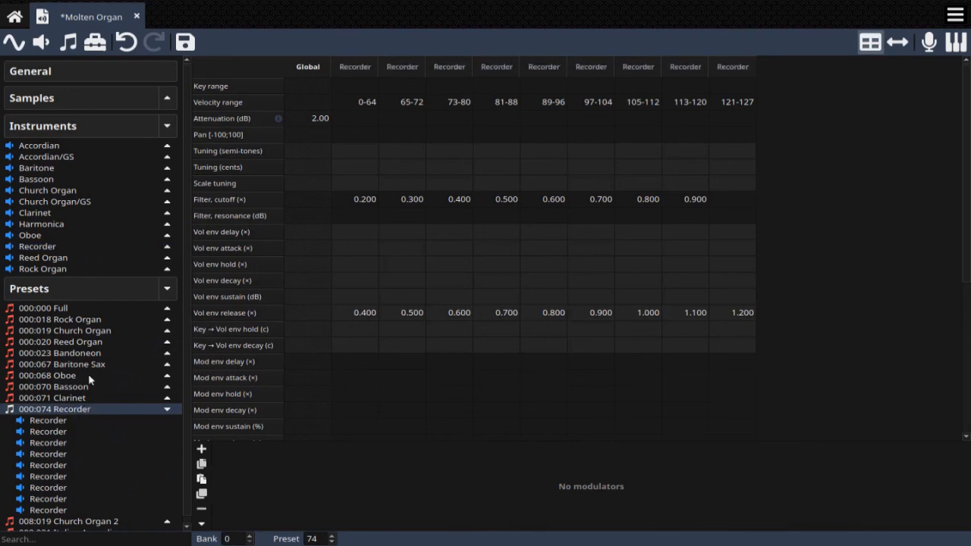
pyautogui.click(167, 409)
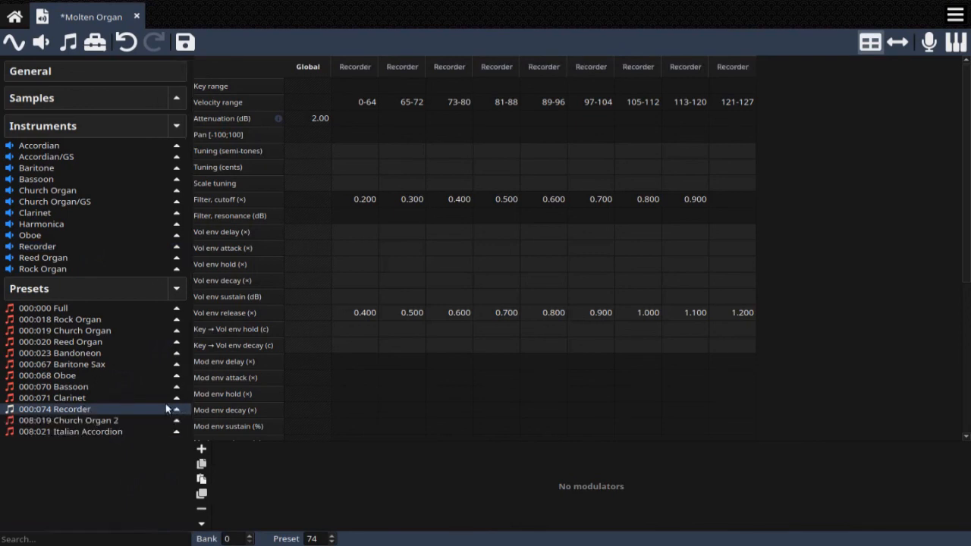
# Set the Clarinet instrument's volume envelope to a 1 s release and a 0.101 s attack, and reopen the 000:071 Clarinet preset.
pyautogui.click(123, 397)
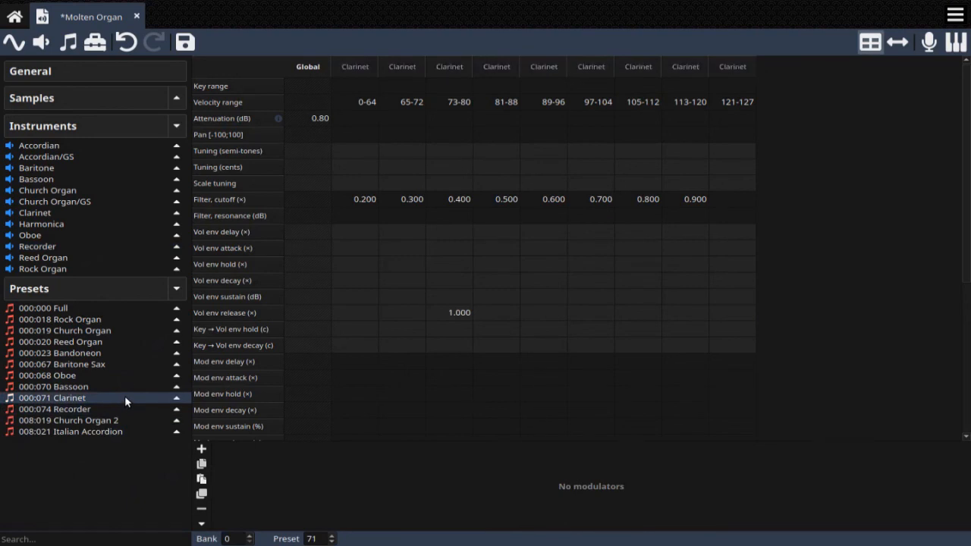
pyautogui.click(50, 214)
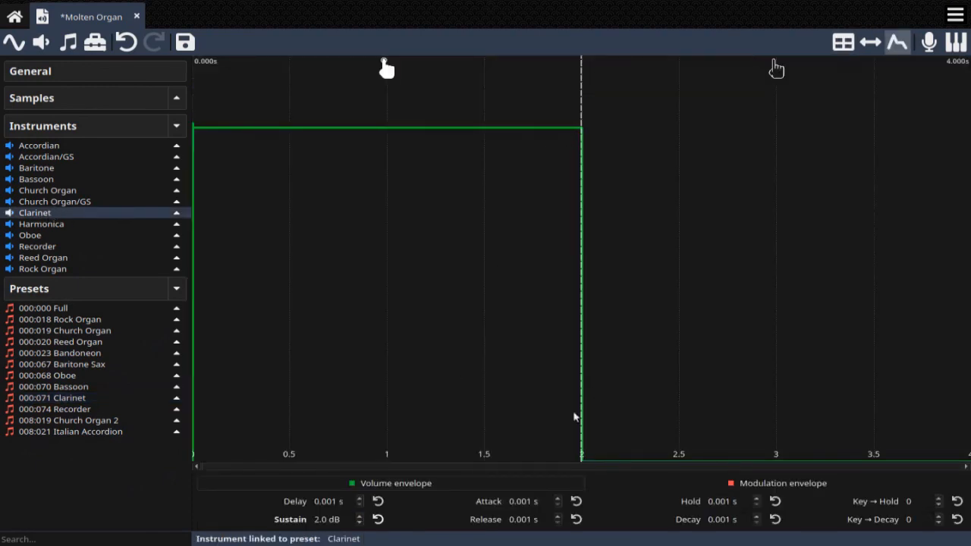
pyautogui.moveTo(540, 519); pyautogui.dragTo(470, 508)
pyautogui.write('1')
pyautogui.click(538, 501)
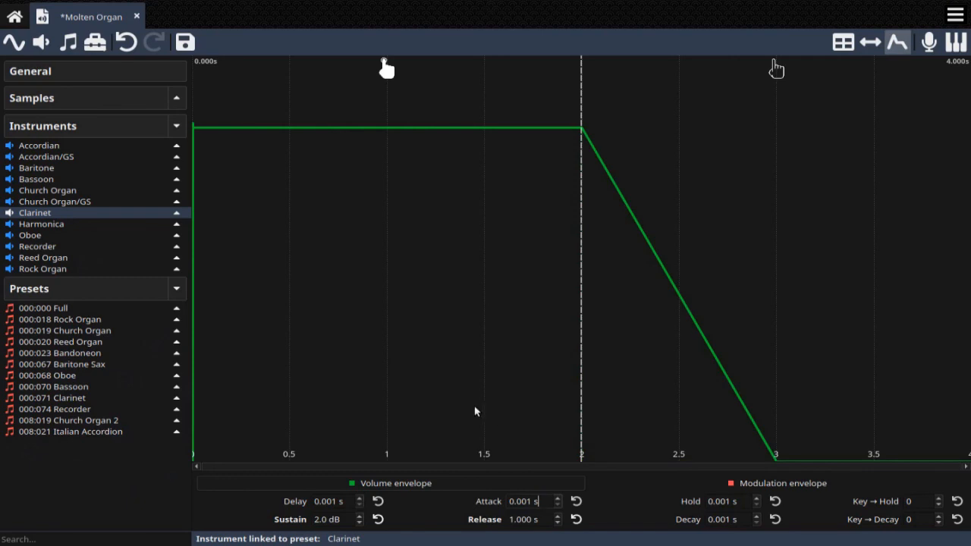
pyautogui.click(559, 498)
pyautogui.click(534, 521)
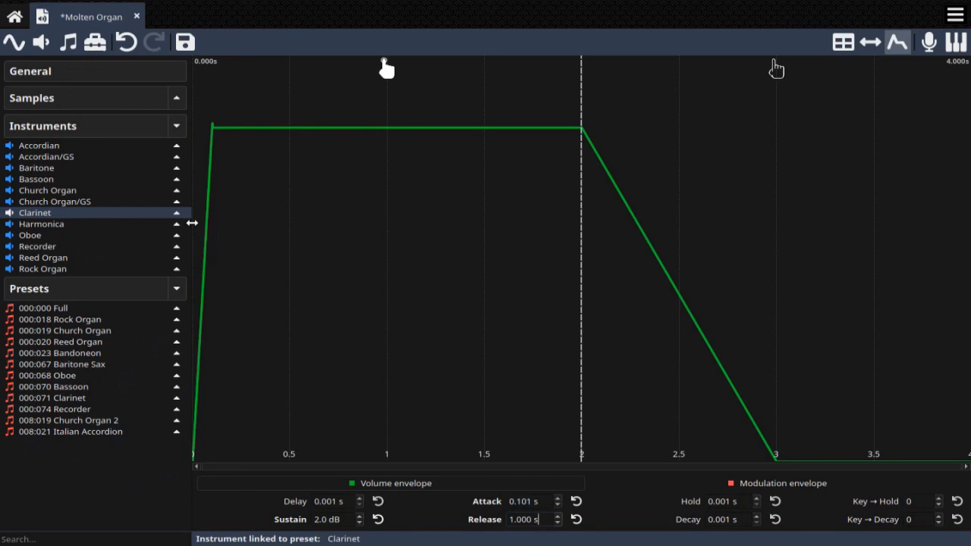
pyautogui.click(80, 398)
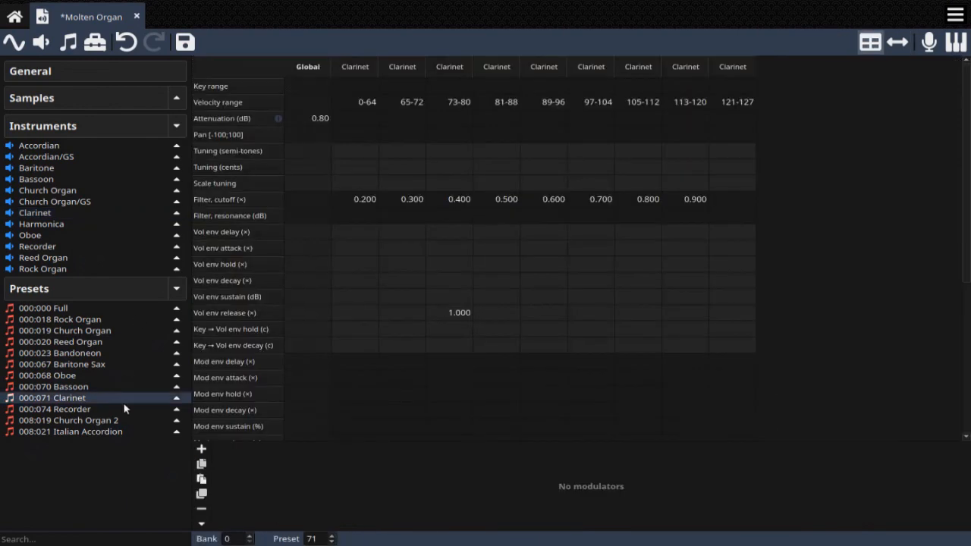
# Inspect the 000:071 Clarinet preset's layers, then review the 008:019 Church Organ 2 and 008:021 Italian Accordion presets.
pyautogui.click(167, 398)
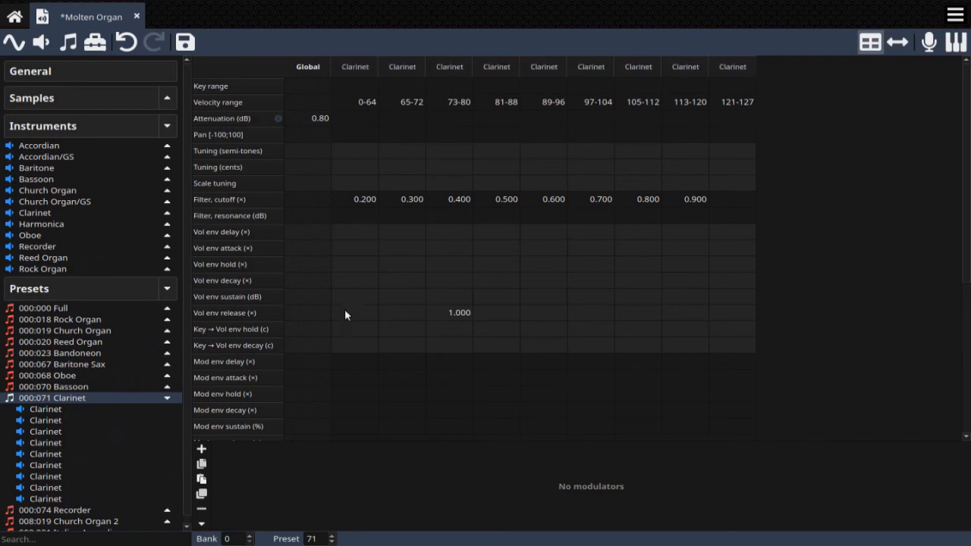
pyautogui.click(168, 398)
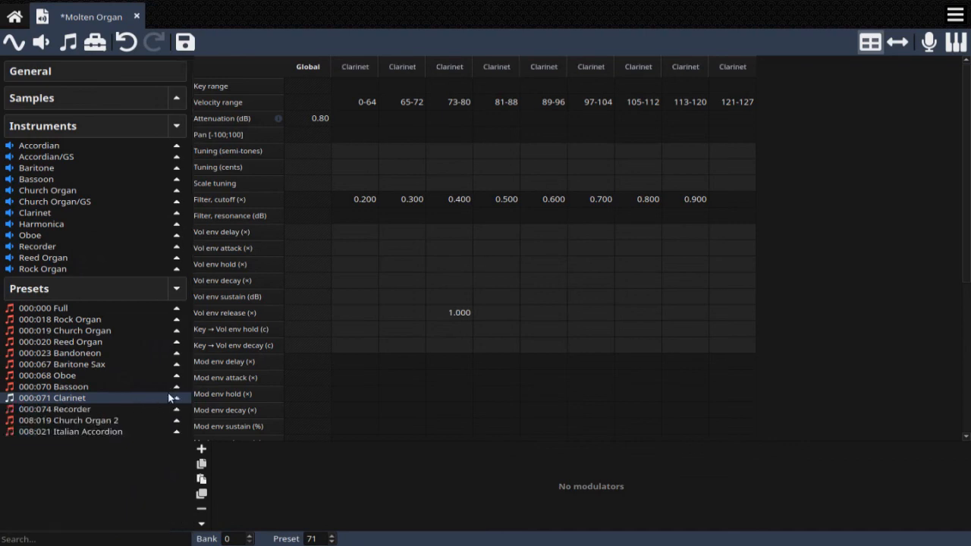
pyautogui.click(142, 420)
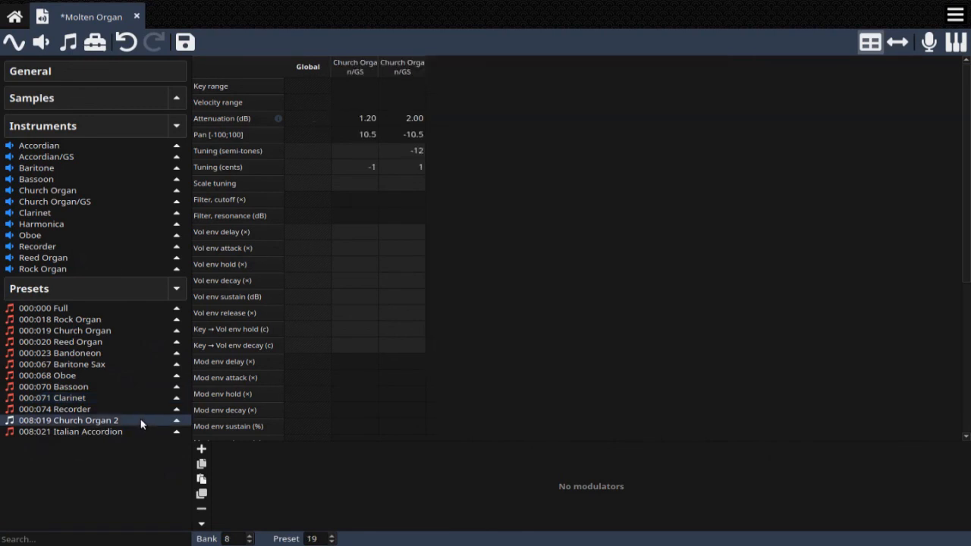
pyautogui.click(134, 430)
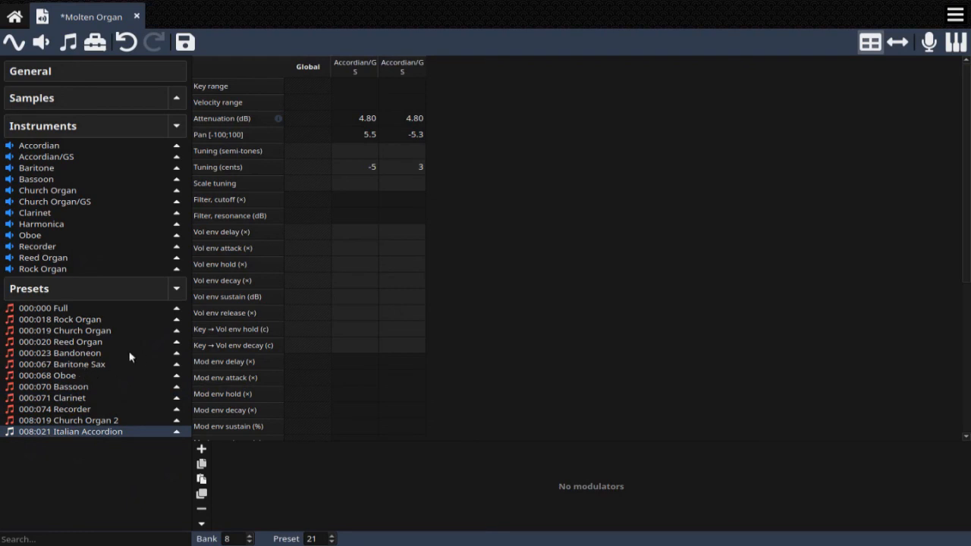
# Check which instruments the 000:023 Bandoneon preset uses and set the Harmonica instrument's volume envelope release to 1 s.
pyautogui.click(97, 352)
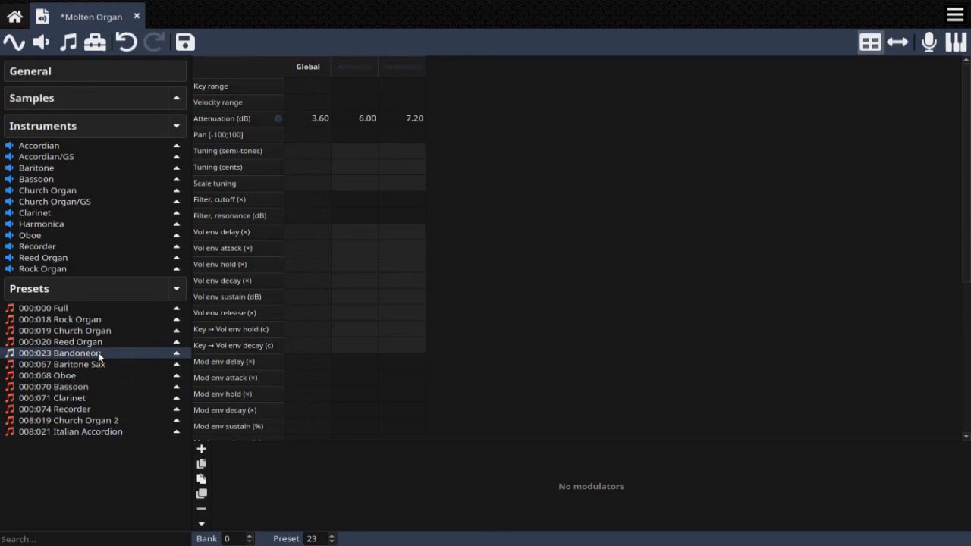
pyautogui.click(176, 353)
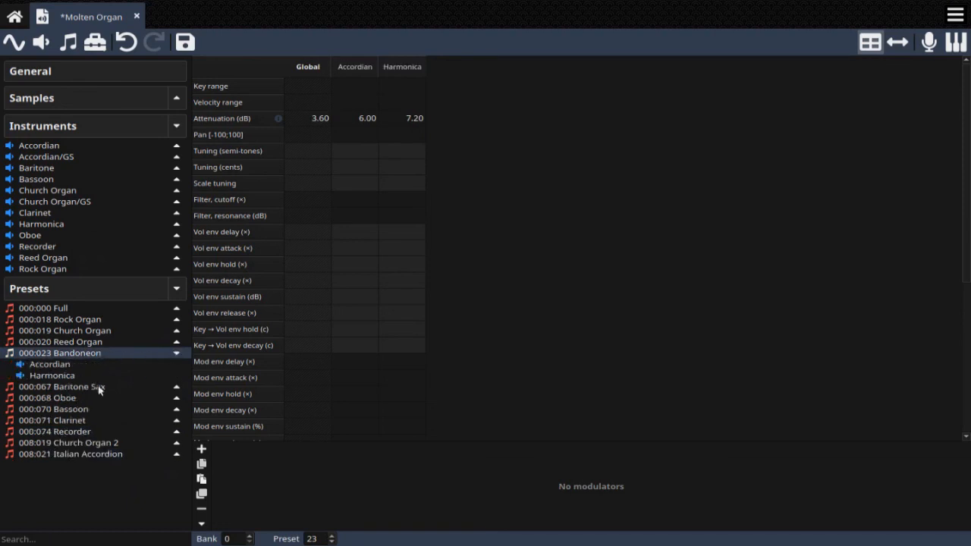
pyautogui.click(57, 225)
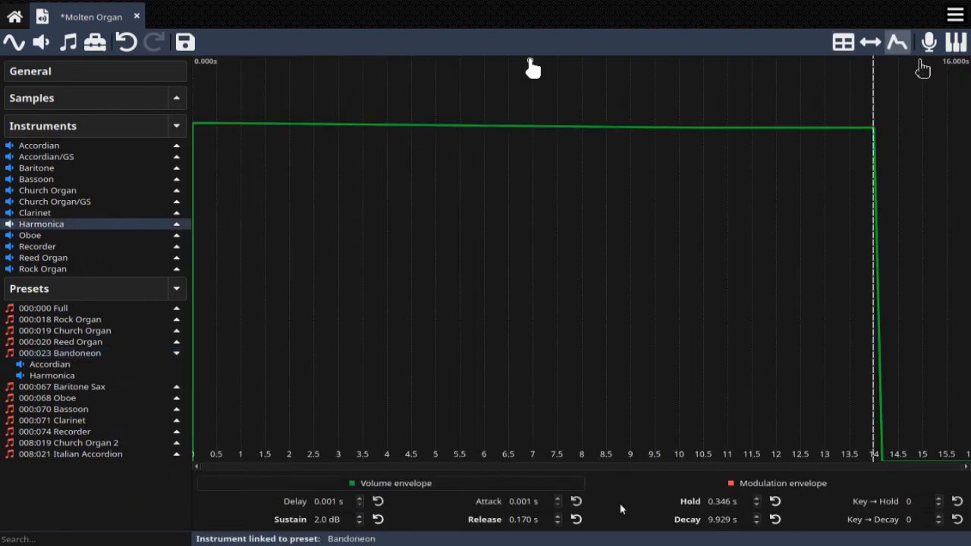
pyautogui.doubleClick(523, 519)
pyautogui.write('1')
pyautogui.press('Return')
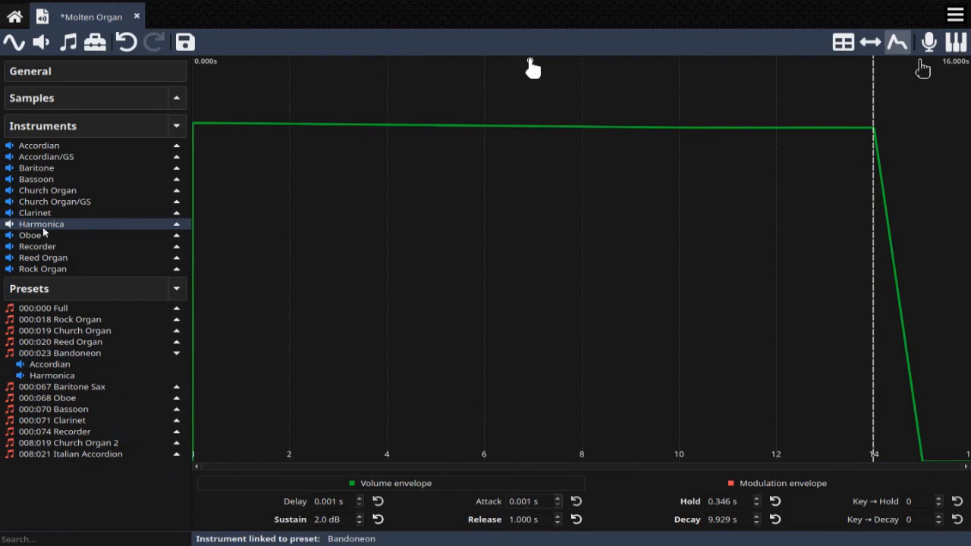
# Set the Accordian instrument's volume envelope release to 1 s.
pyautogui.click(42, 146)
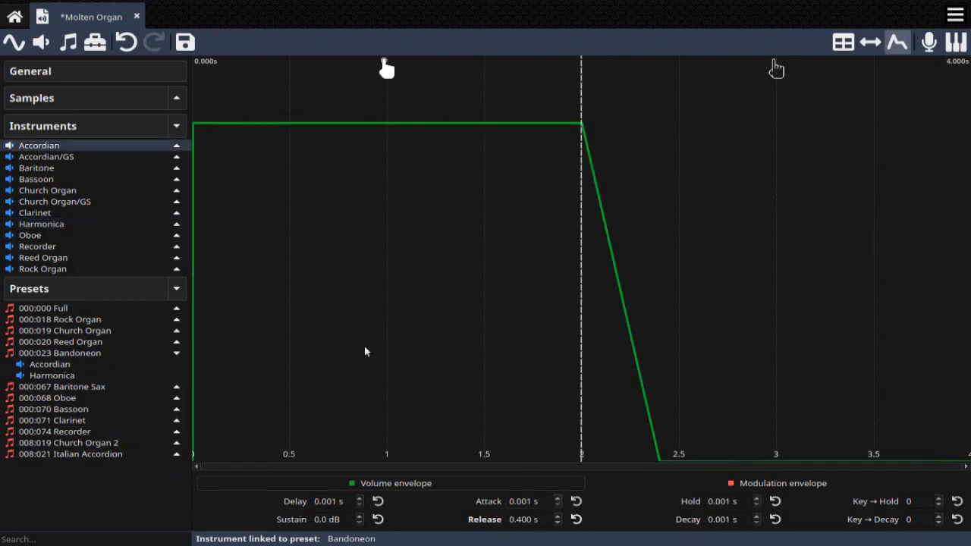
pyautogui.moveTo(538, 519); pyautogui.dragTo(505, 513)
pyautogui.write('1')
pyautogui.click(524, 504)
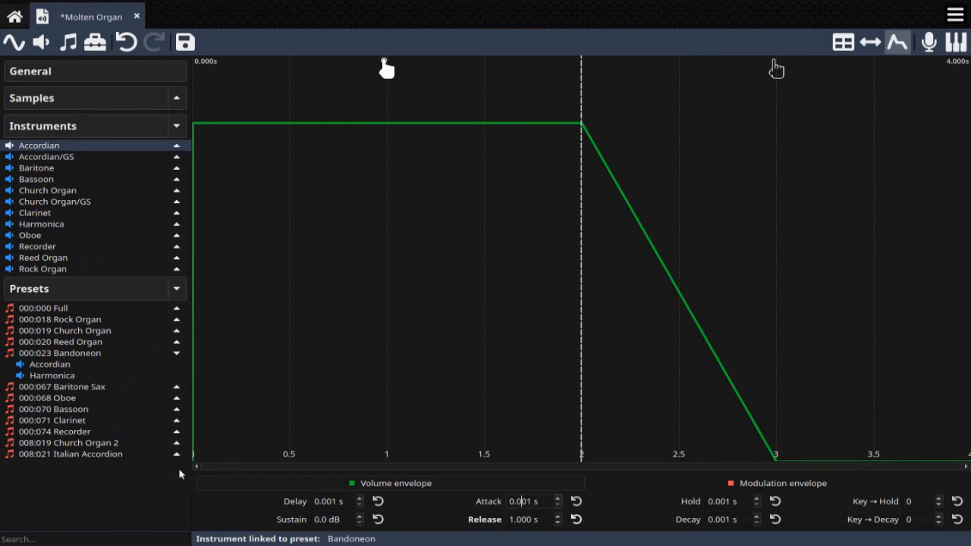
# Rename the 000:023 Bandoneon preset as Bright Reeds and collapse its instrument list.
pyautogui.click(64, 355)
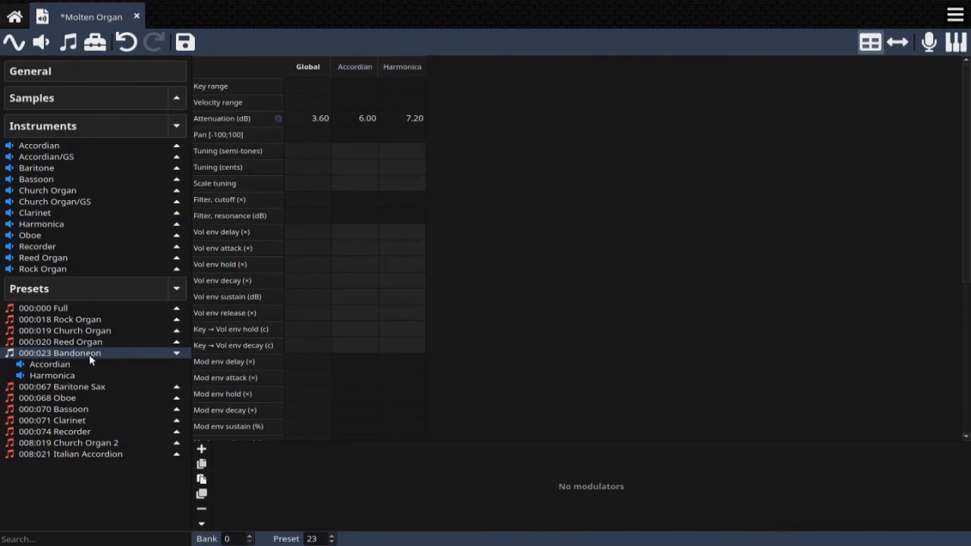
pyautogui.rightClick(88, 357)
pyautogui.click(163, 486)
pyautogui.moveTo(453, 240); pyautogui.dragTo(331, 212)
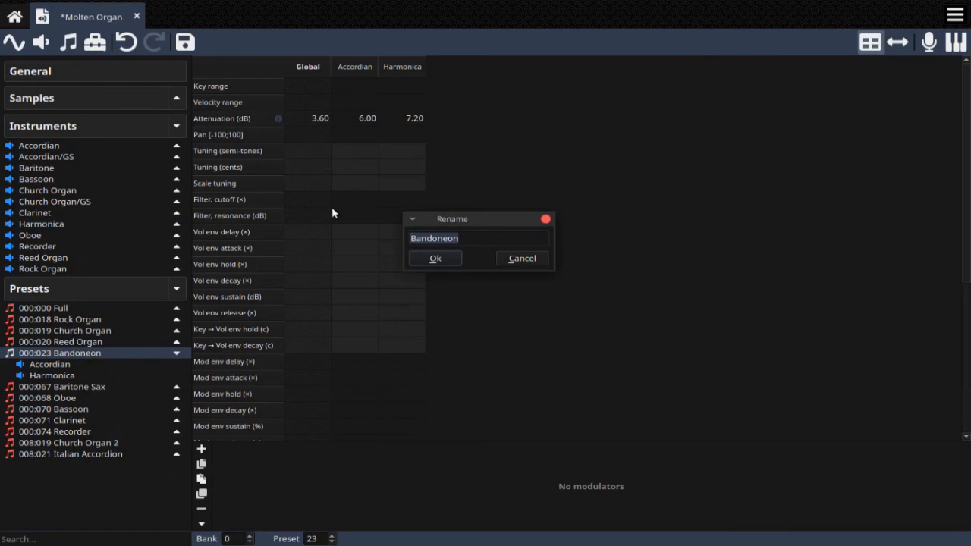
pyautogui.write('Bright Reeds')
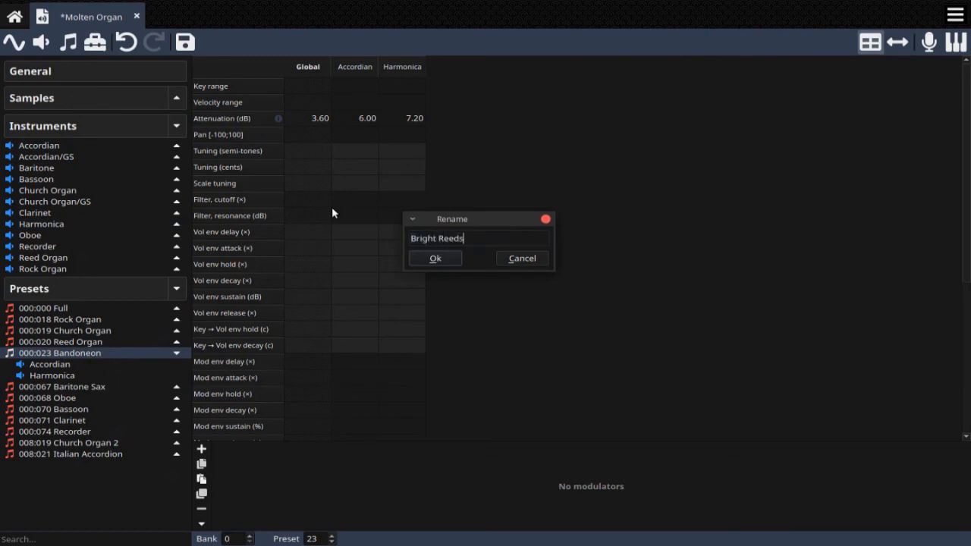
pyautogui.click(435, 258)
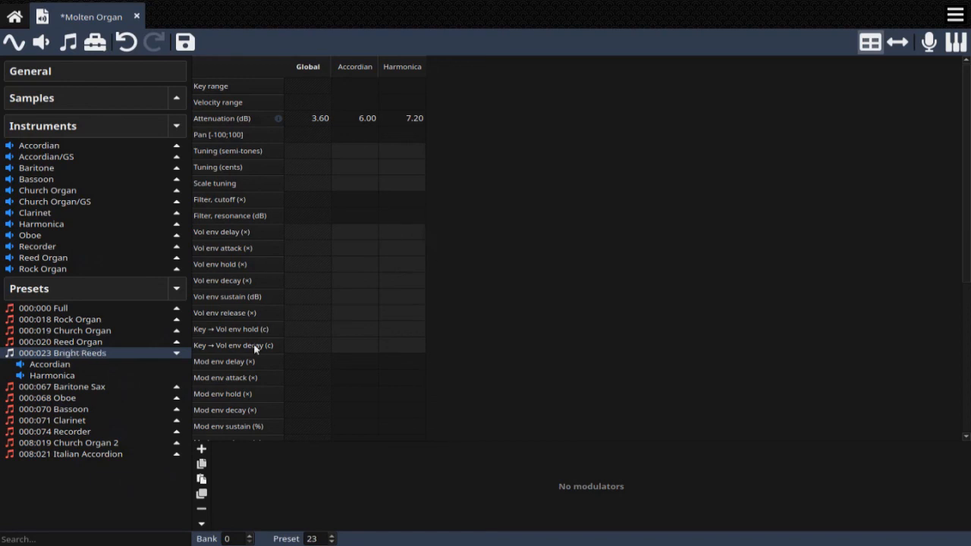
pyautogui.click(173, 353)
# Review the Reed Organ, Bright Reeds, 000:019 Church Organ and Rock Organ presets in turn.
pyautogui.click(117, 339)
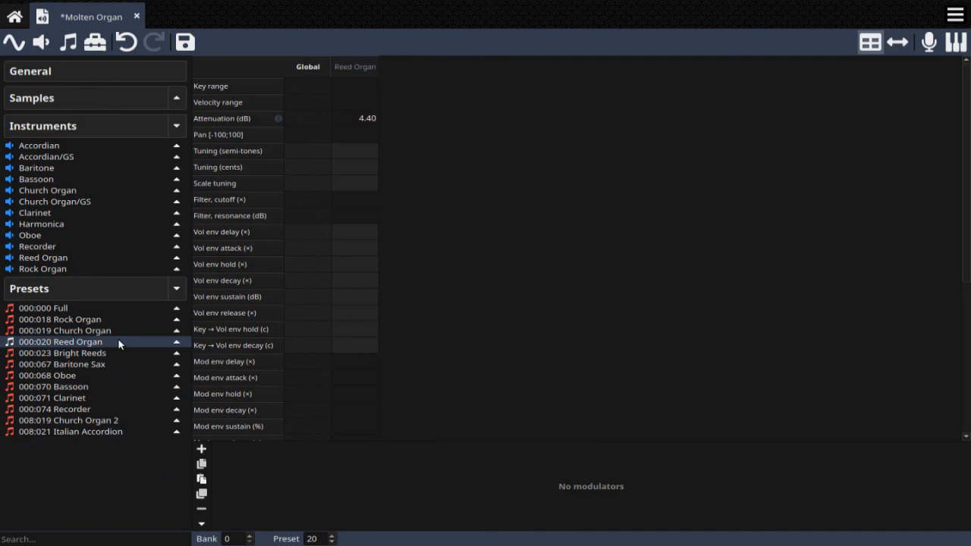
pyautogui.click(101, 354)
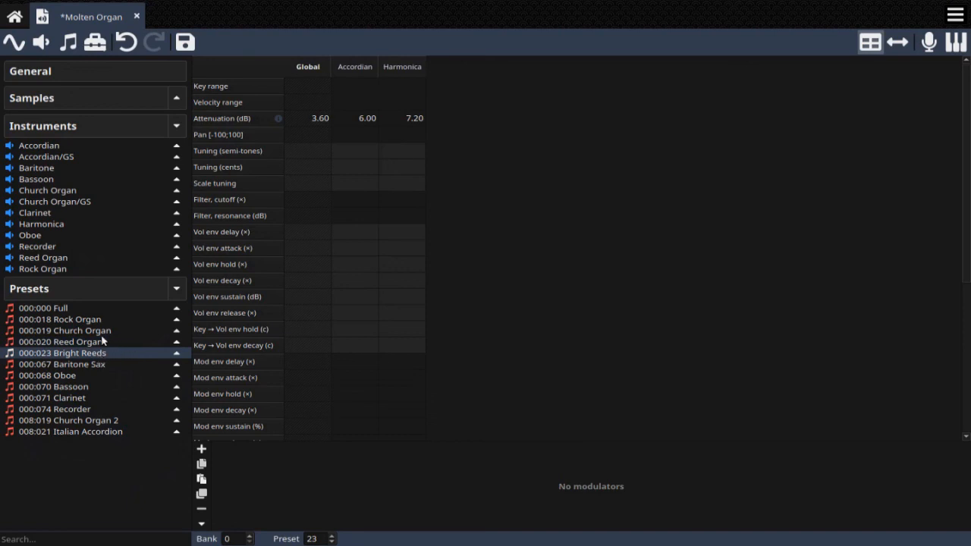
pyautogui.click(107, 332)
pyautogui.click(102, 317)
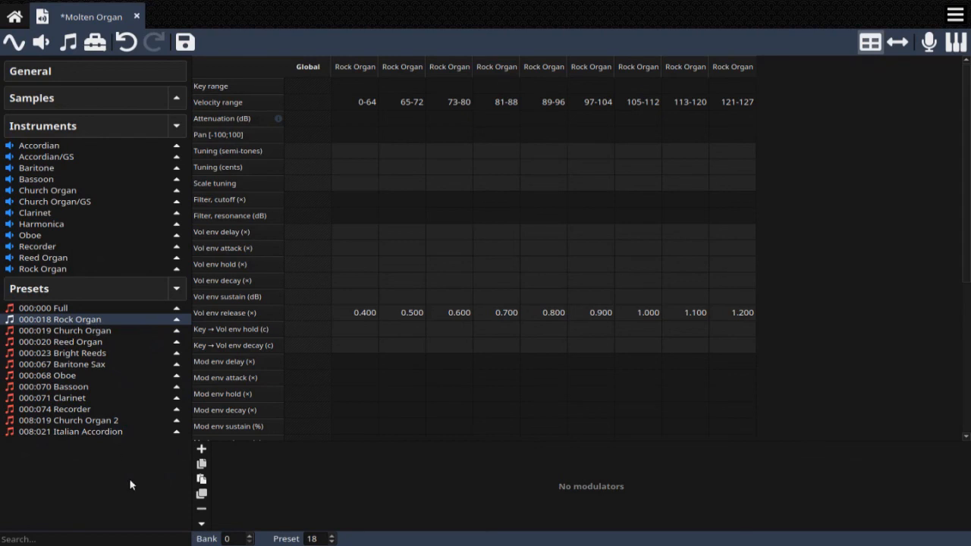
pyautogui.moveTo(455, 544)
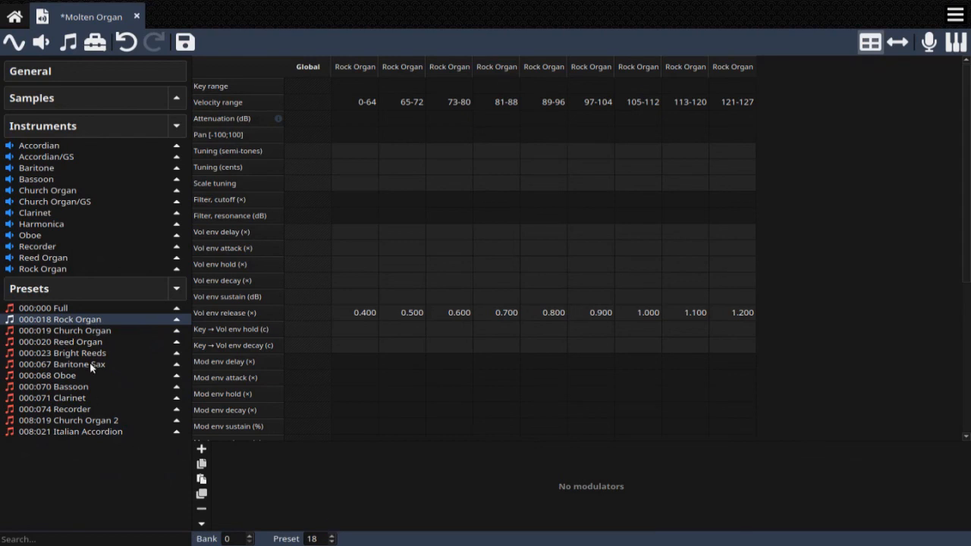